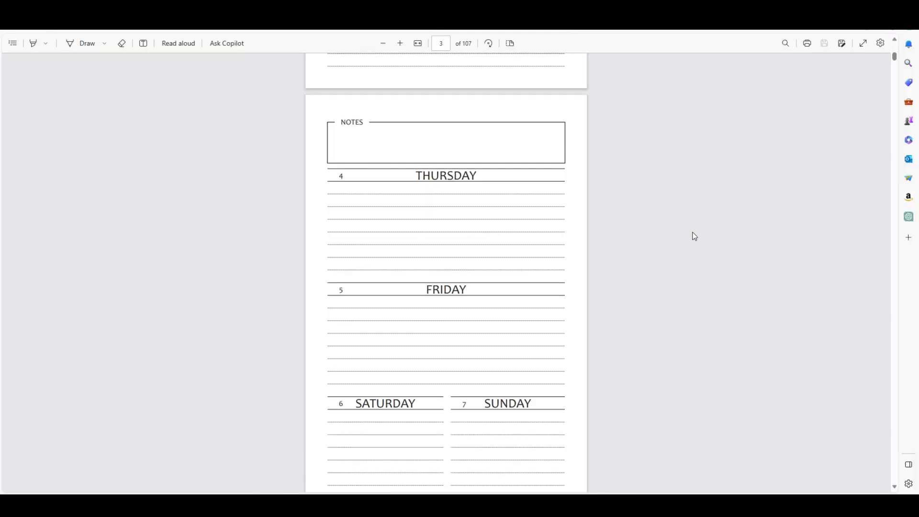
# - Examine the January weekly spreads in the plain, animal-pattern and dark leaf-pattern planner PDFs
pyautogui.scroll(10, 695, 237)
pyautogui.scroll(2, 695, 236)
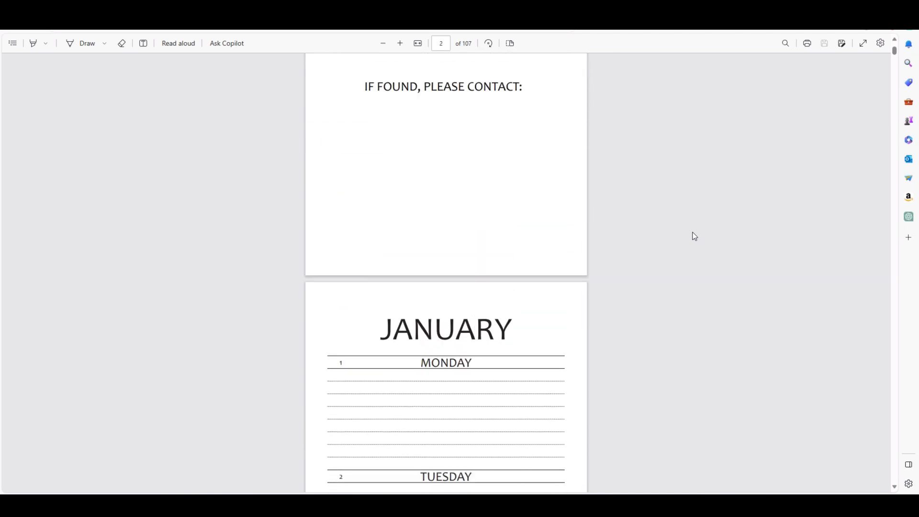
pyautogui.scroll(-10, 694, 236)
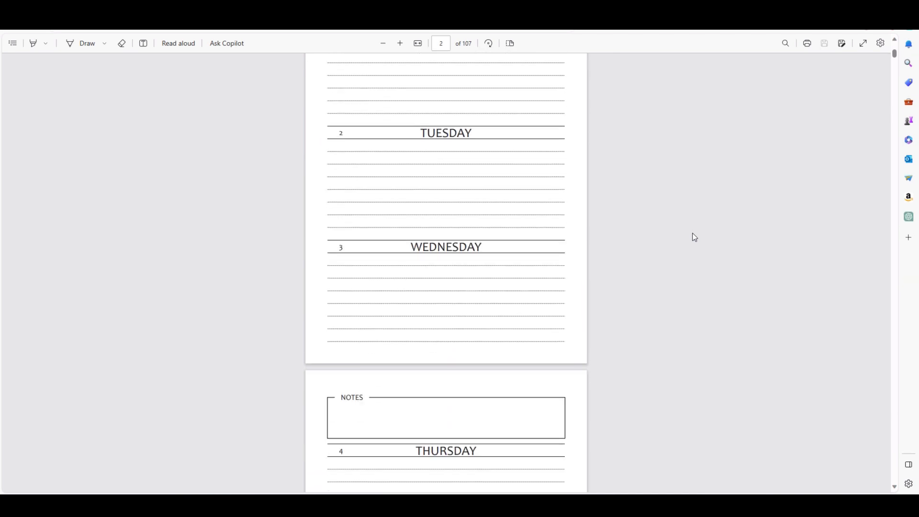
pyautogui.scroll(-3, 694, 237)
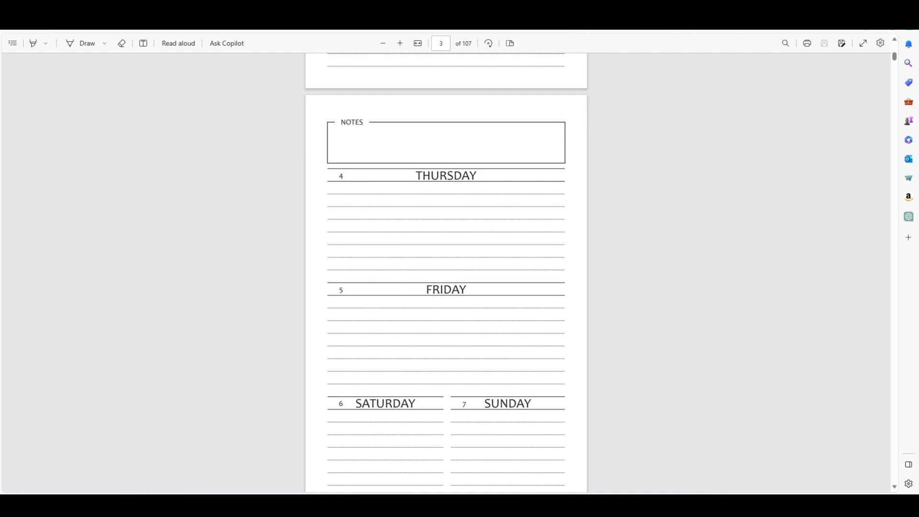
pyautogui.scroll(12, 624, 188)
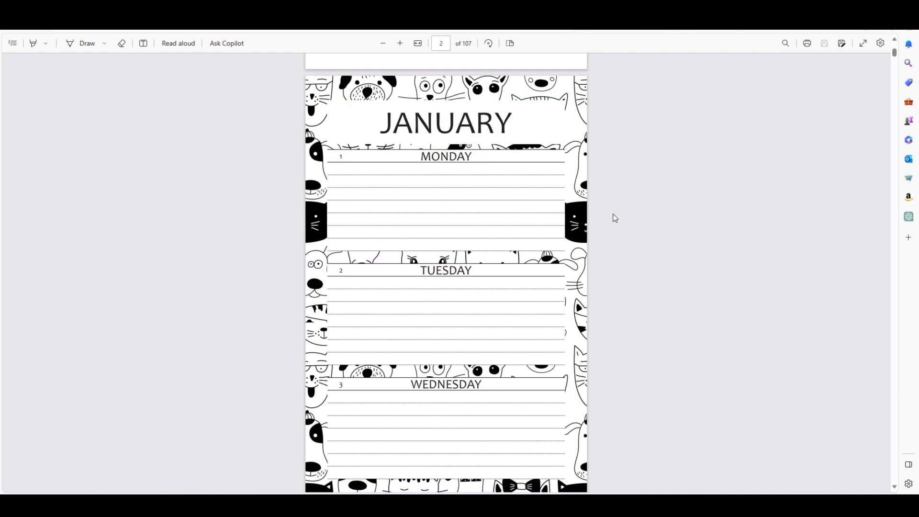
pyautogui.scroll(-11, 521, 263)
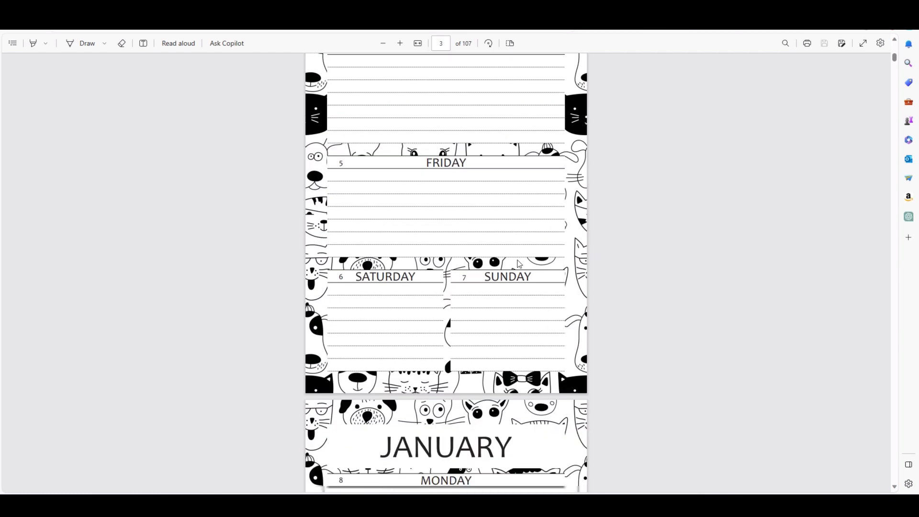
pyautogui.scroll(20, 647, 265)
pyautogui.scroll(-7, 631, 285)
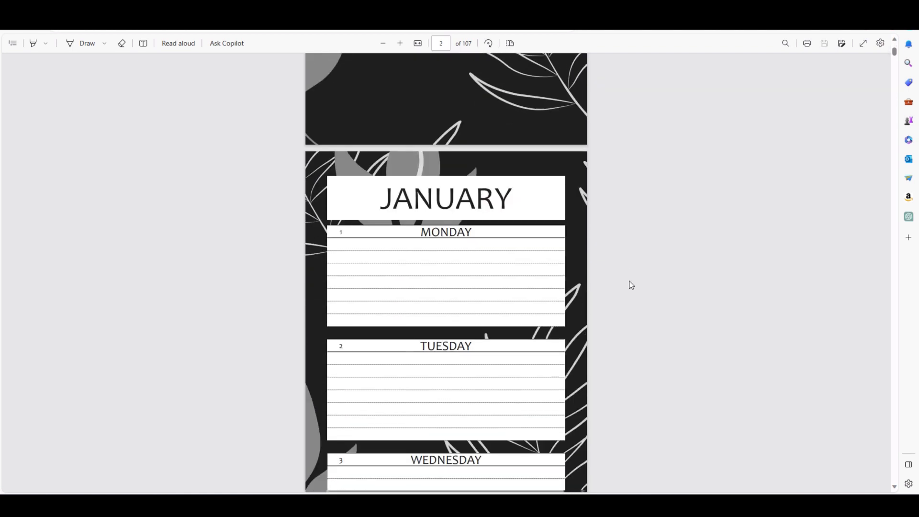
pyautogui.scroll(-9, 690, 289)
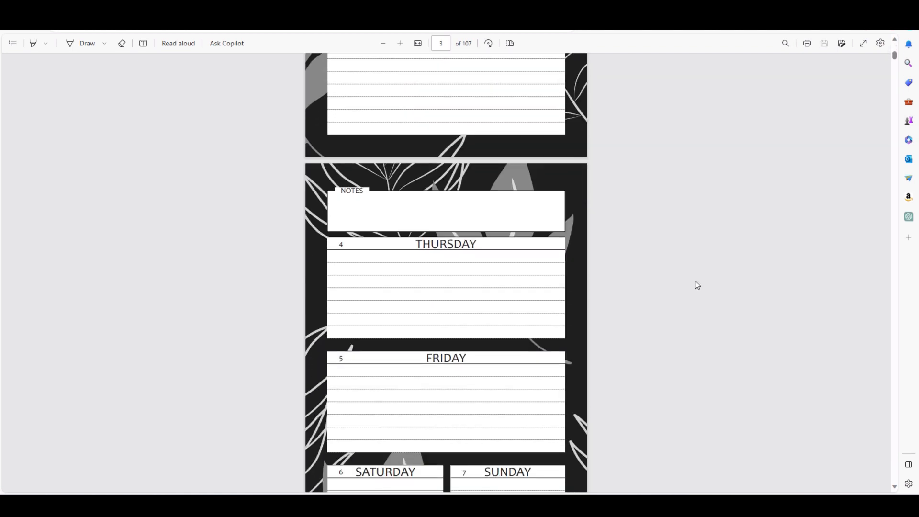
pyautogui.scroll(-5, 685, 272)
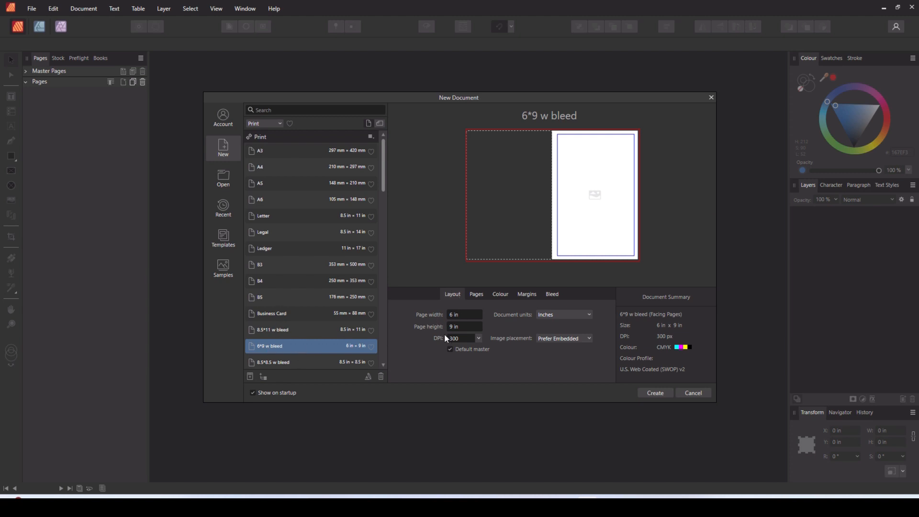
# - In Affinity Publisher, check the margin and bleed settings of the 6*9 w bleed preset and create the facing-pages document
pyautogui.click(536, 295)
pyautogui.click(552, 295)
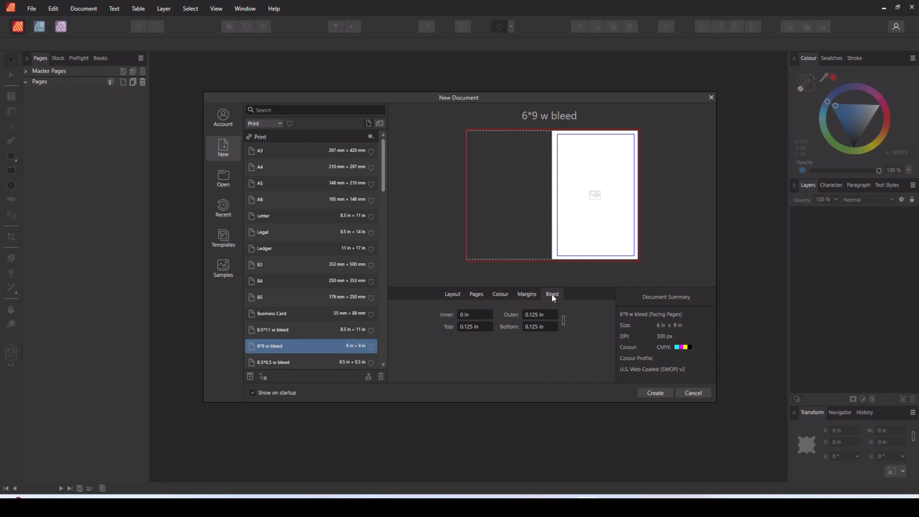
pyautogui.click(648, 393)
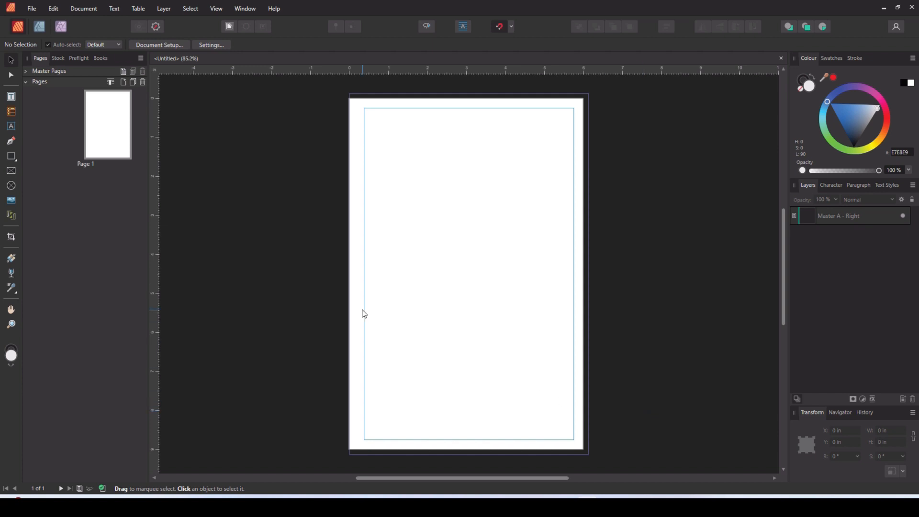
# - Show the document's master pages and open Master A for editing
pyautogui.click(25, 82)
pyautogui.click(26, 70)
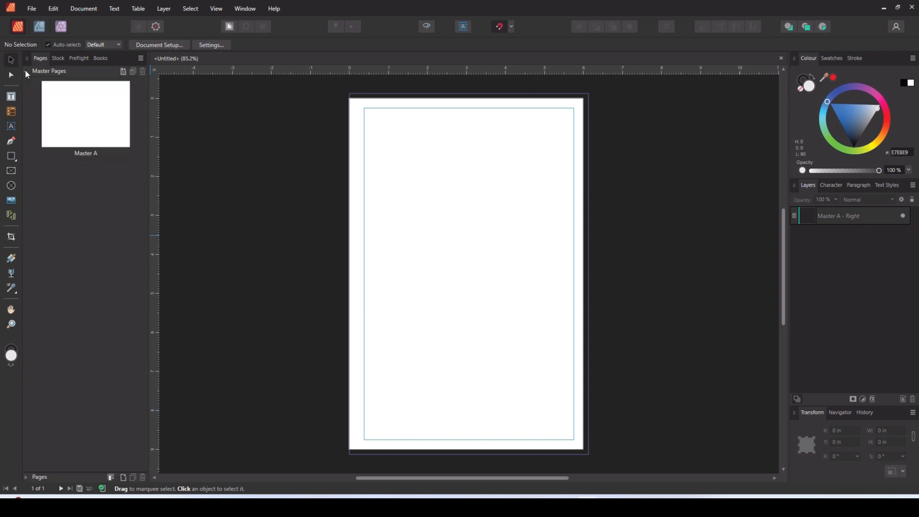
pyautogui.doubleClick(68, 114)
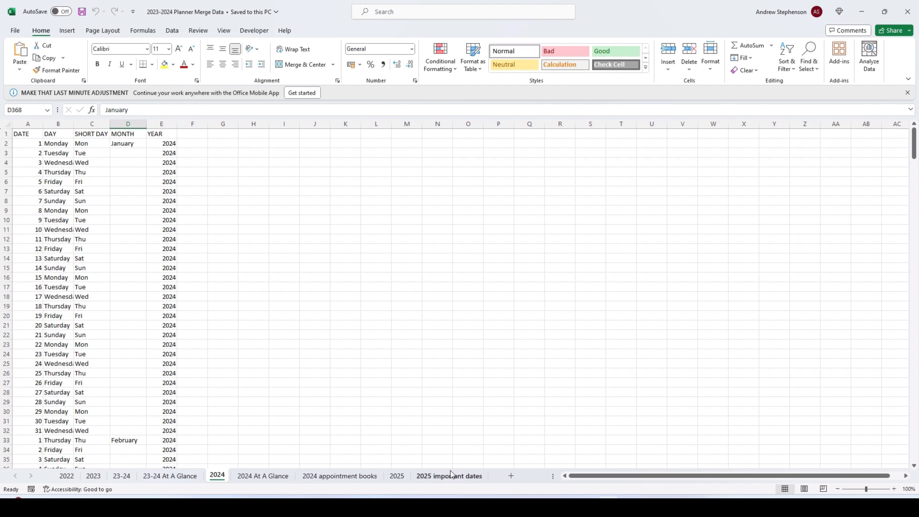
# - Review the 2025, 2025 important dates and 2024 sheets of the planner merge data workbook in Excel
pyautogui.click(396, 476)
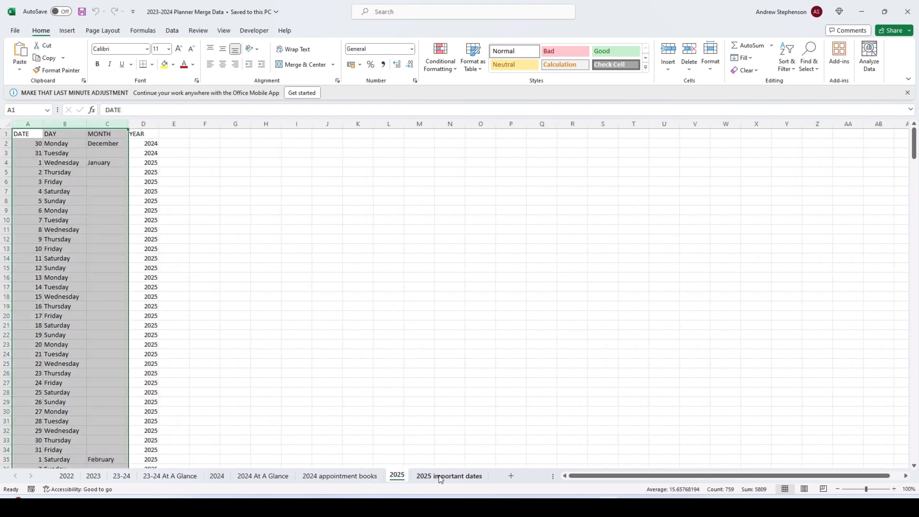
pyautogui.click(440, 480)
pyautogui.click(216, 477)
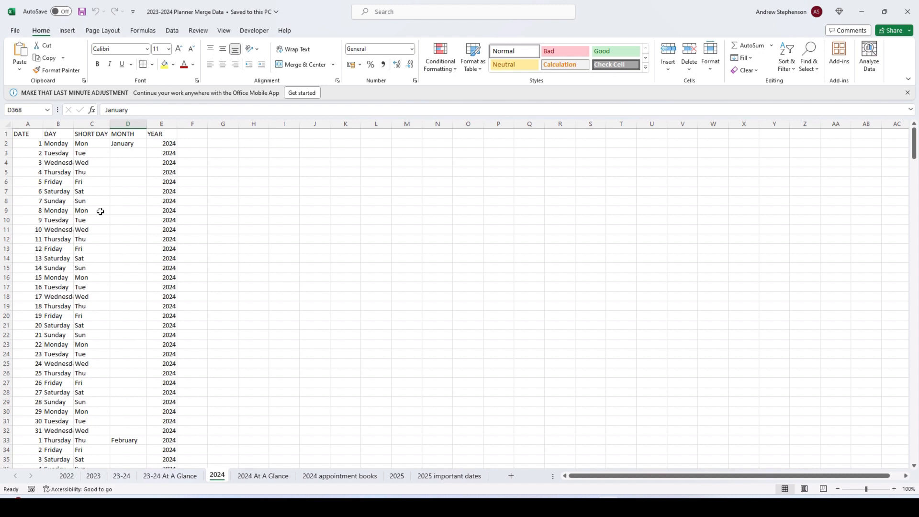
pyautogui.scroll(-3, 57, 163)
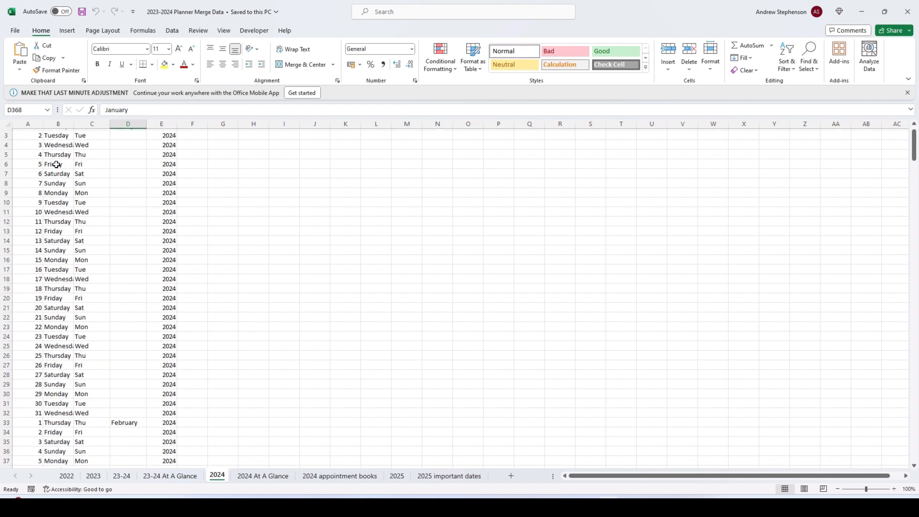
pyautogui.scroll(3, 43, 144)
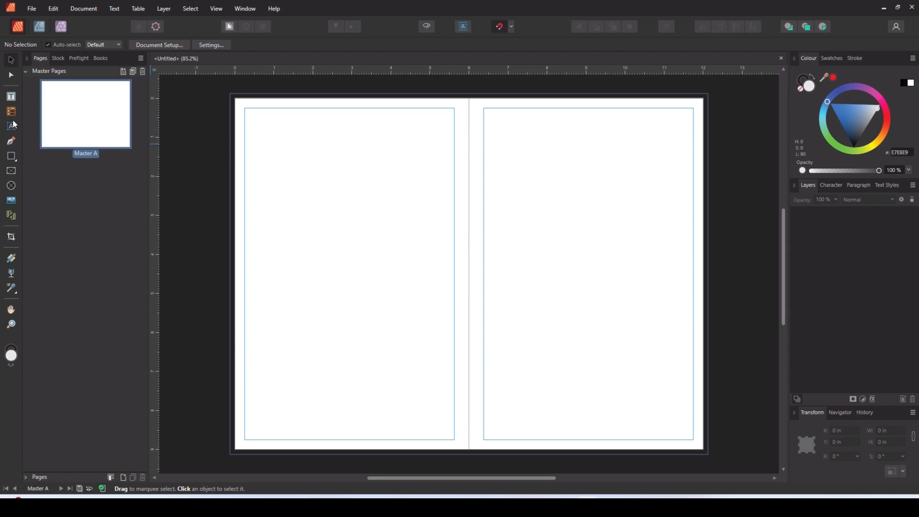
# - On Master A's left page, draw a text frame about 5.17 × 0.96 in inside the upper margin and centre its text
pyautogui.click(11, 98)
pyautogui.moveTo(249, 114); pyautogui.dragTo(450, 152)
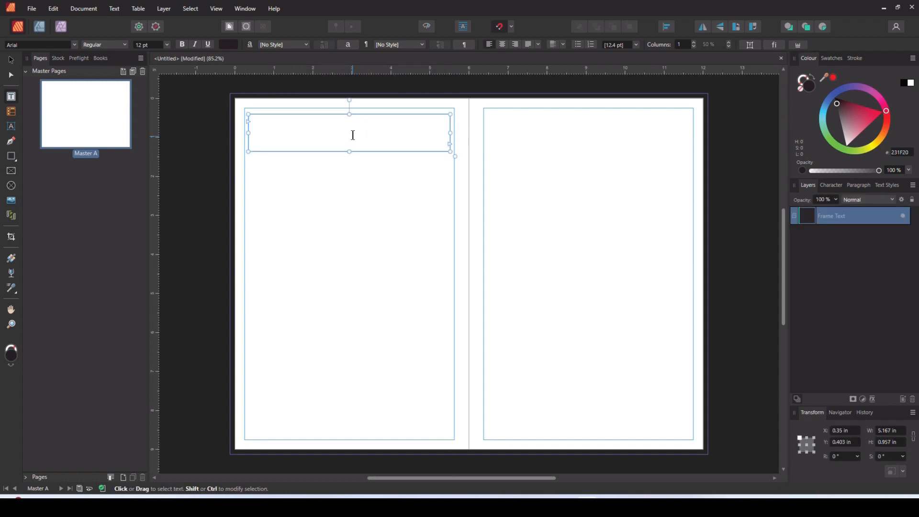
pyautogui.click(503, 45)
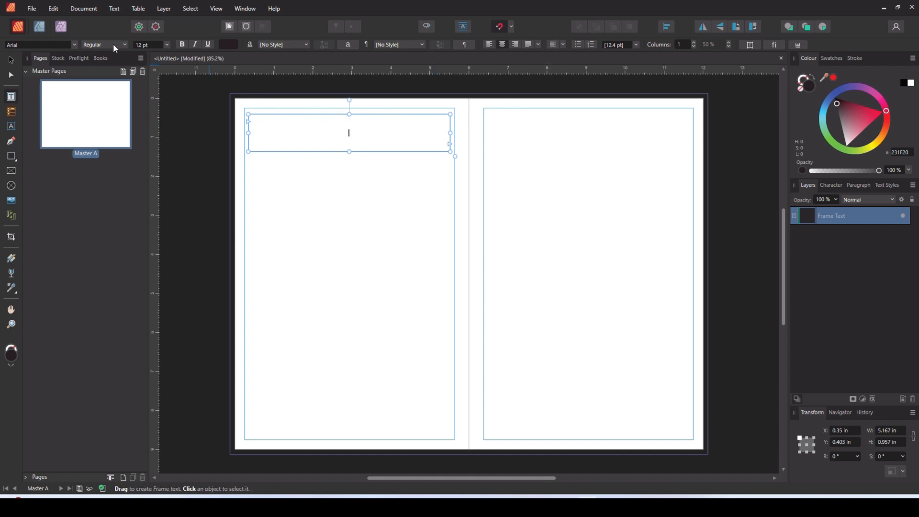
# - Set the frame's font size to 50 pt and enter the placeholder heading MONTH
pyautogui.click(152, 44)
pyautogui.write('50')
pyautogui.press('Return')
pyautogui.write('m')
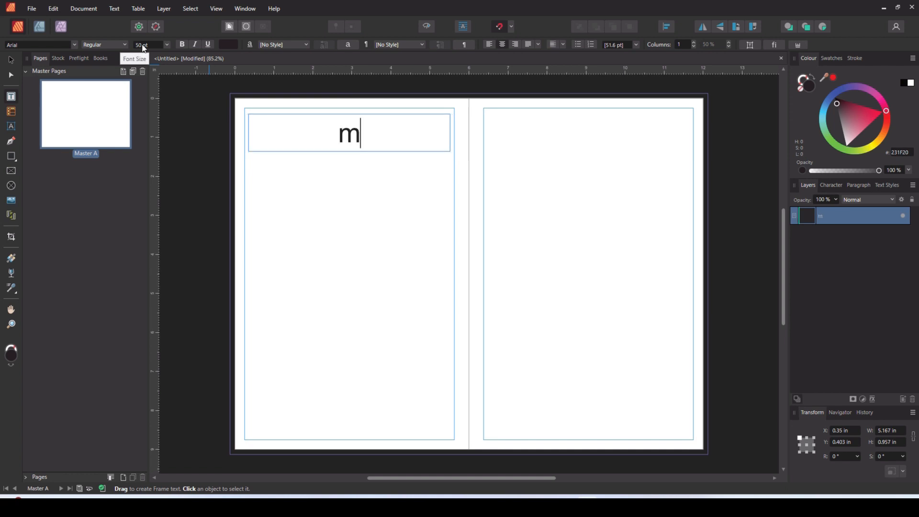
pyautogui.press('BackSpace')
pyautogui.write('MONTH')
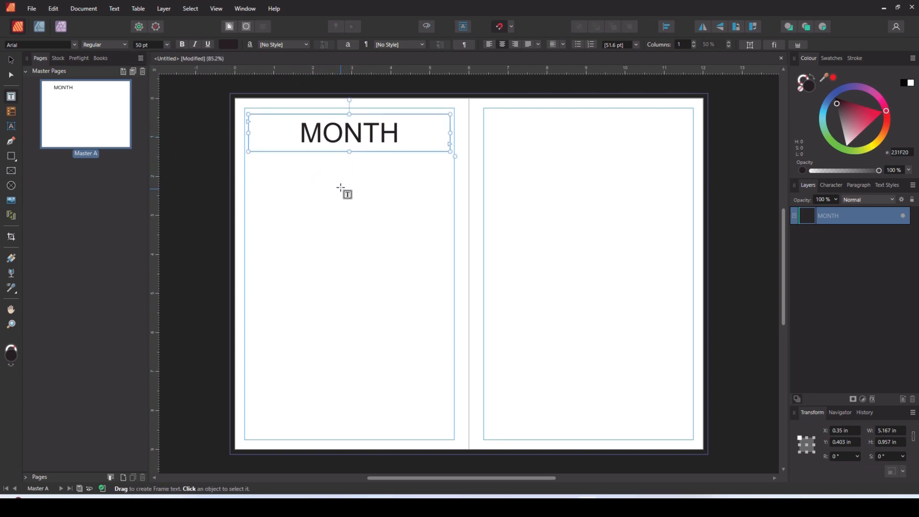
# - Add 2 pages after page 1 based on Master A
pyautogui.click(27, 71)
pyautogui.click(30, 82)
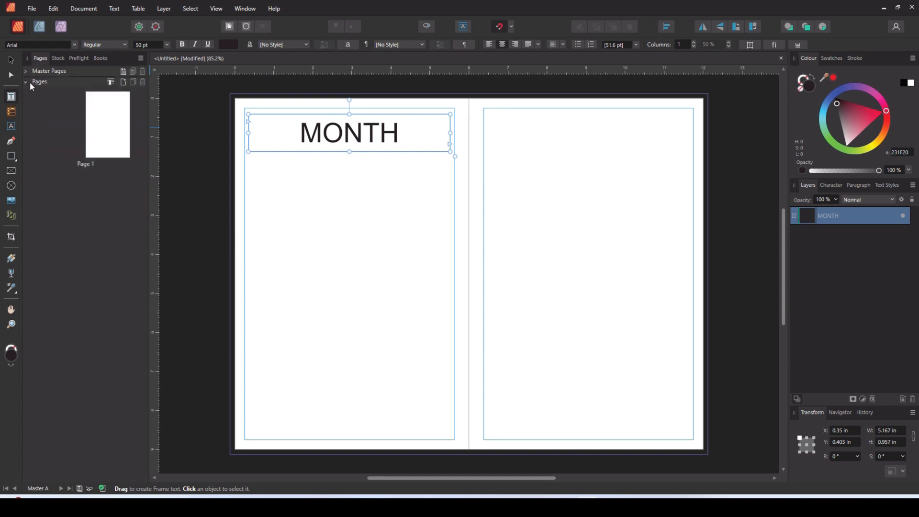
pyautogui.rightClick(97, 191)
pyautogui.click(117, 198)
pyautogui.click(488, 283)
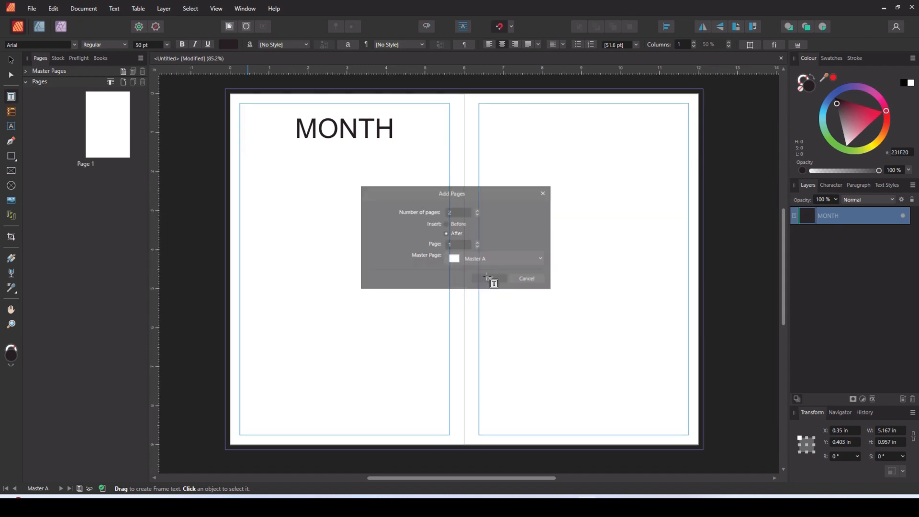
# - Draw a one-column, eight-row table below the MONTH heading on page 2 and widen it to about 5.14 in
pyautogui.click(26, 81)
pyautogui.click(24, 71)
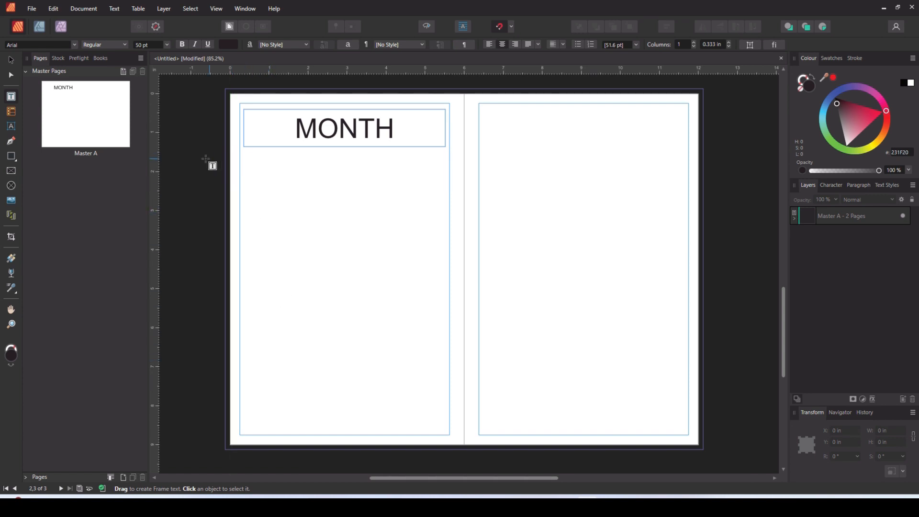
pyautogui.click(10, 113)
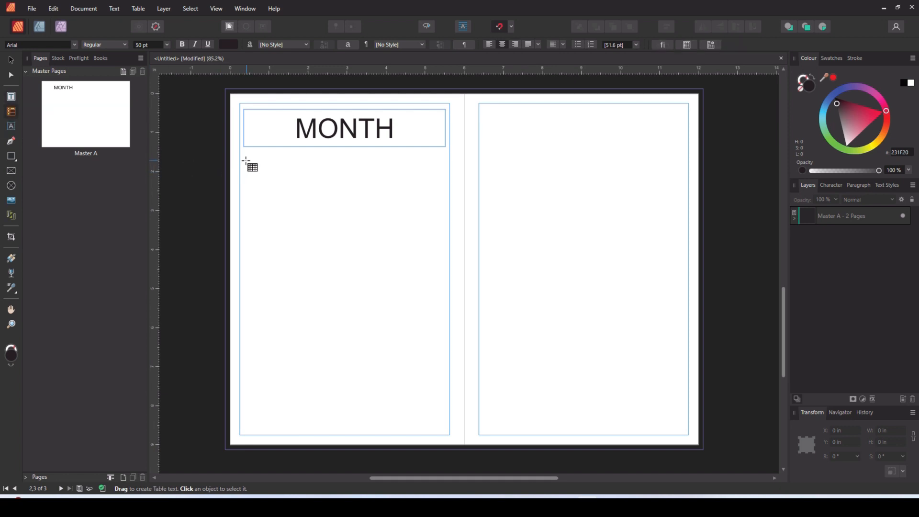
pyautogui.moveTo(245, 158); pyautogui.dragTo(295, 219)
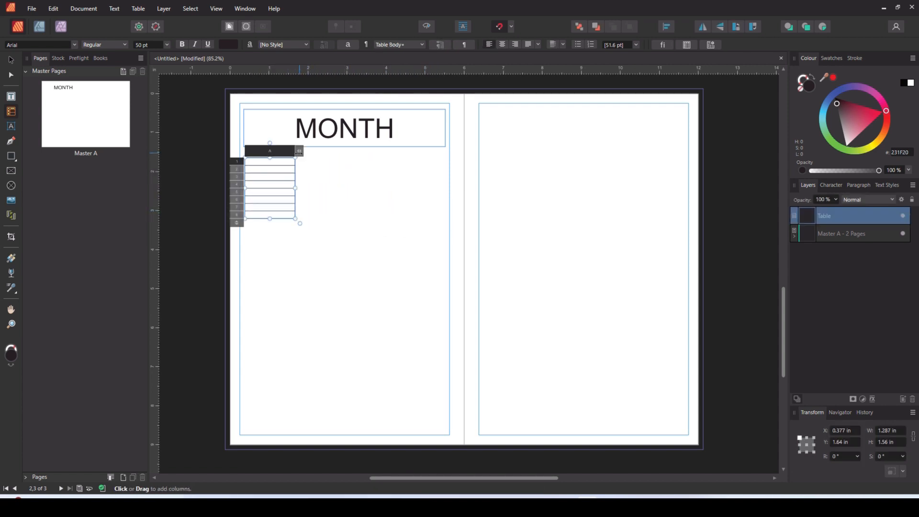
pyautogui.moveTo(296, 188); pyautogui.dragTo(447, 190)
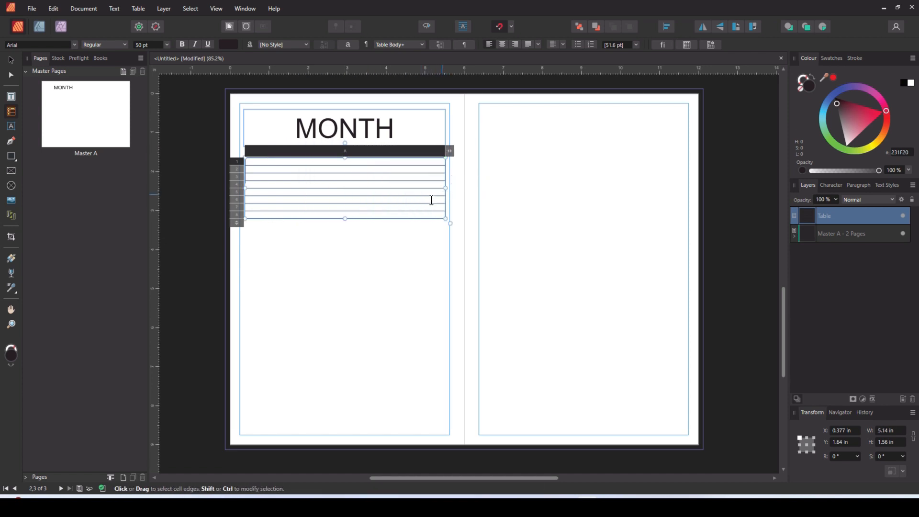
# - Set the cell height of all eight table rows to 7 mm and their insets to 0.014 in on every side
pyautogui.moveTo(262, 163); pyautogui.dragTo(270, 217)
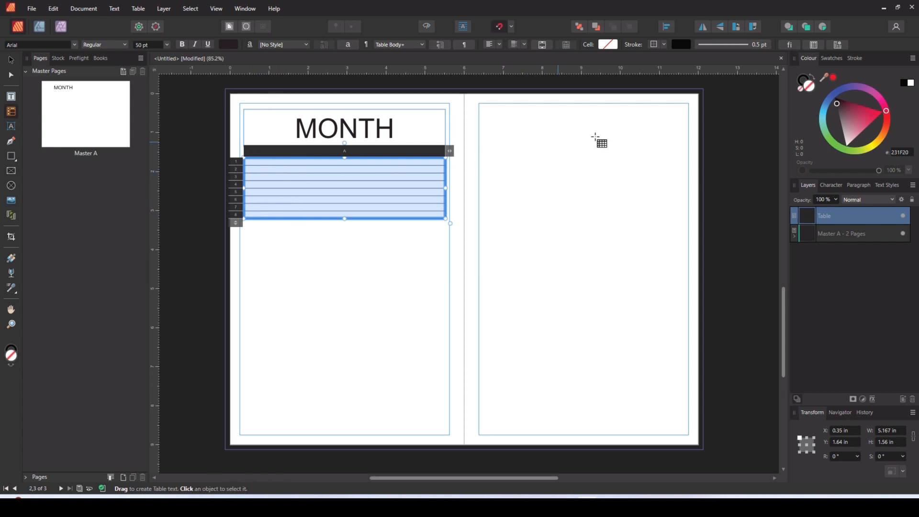
pyautogui.click(814, 45)
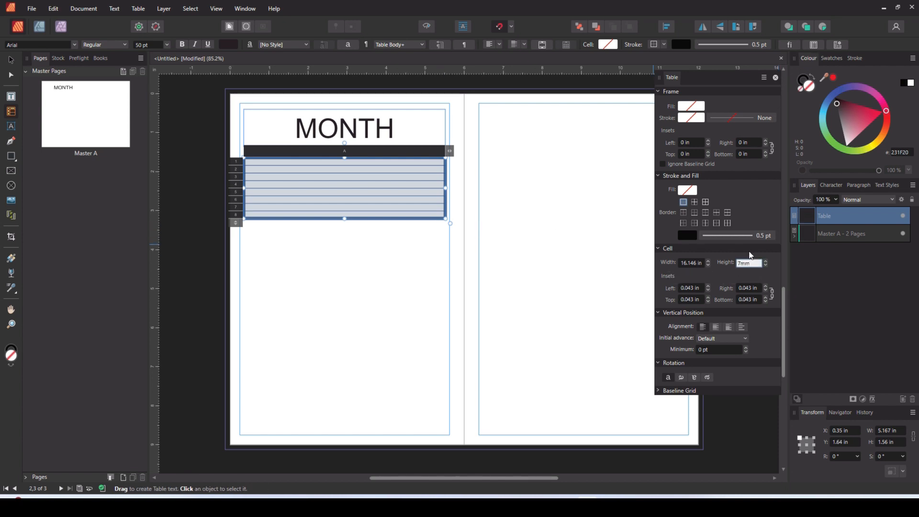
pyautogui.press('Return')
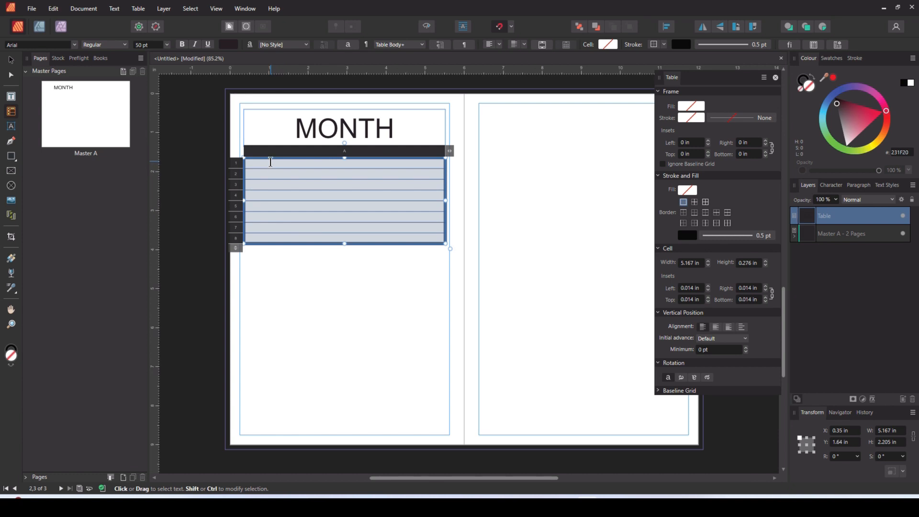
pyautogui.click(311, 286)
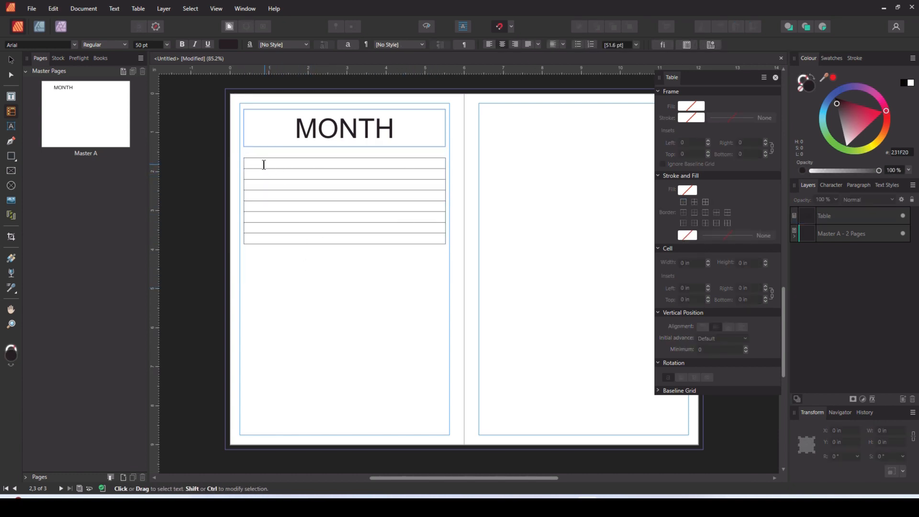
# - Remove the stroke from the left and right outer borders of the whole table
pyautogui.moveTo(264, 163); pyautogui.dragTo(291, 237)
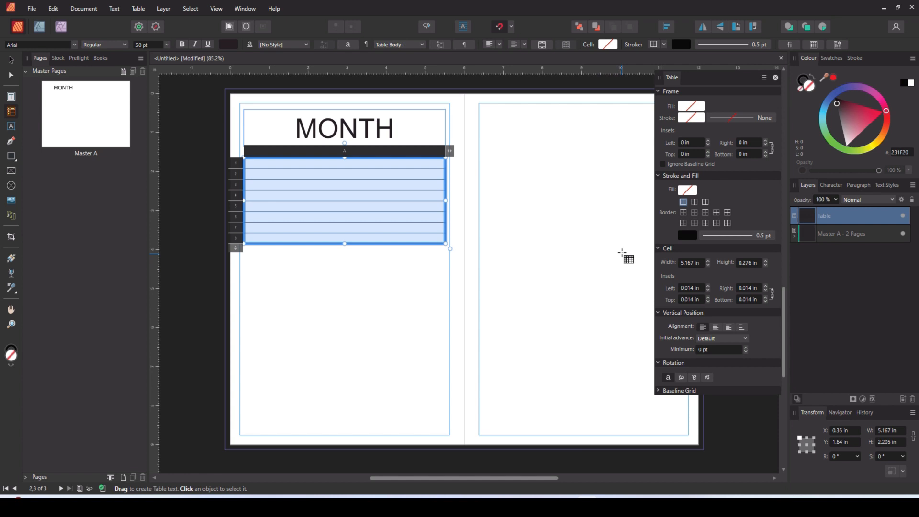
pyautogui.click(717, 223)
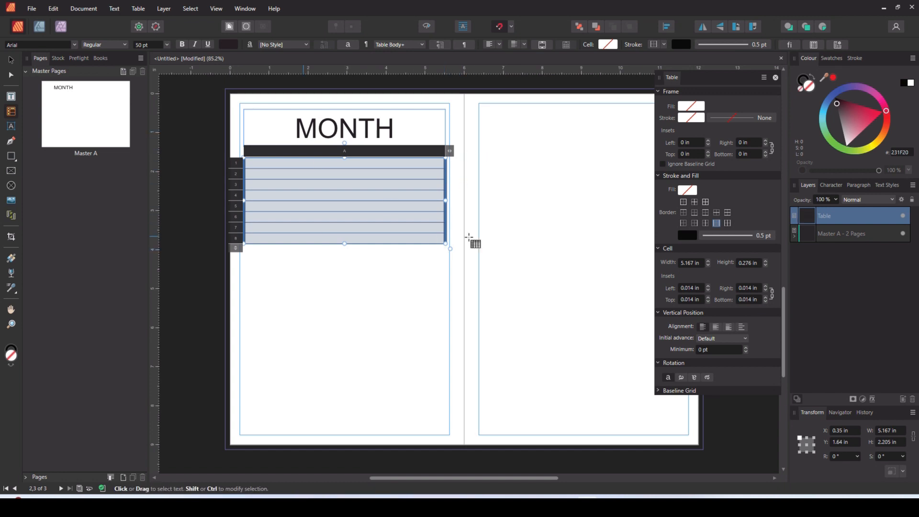
pyautogui.click(686, 236)
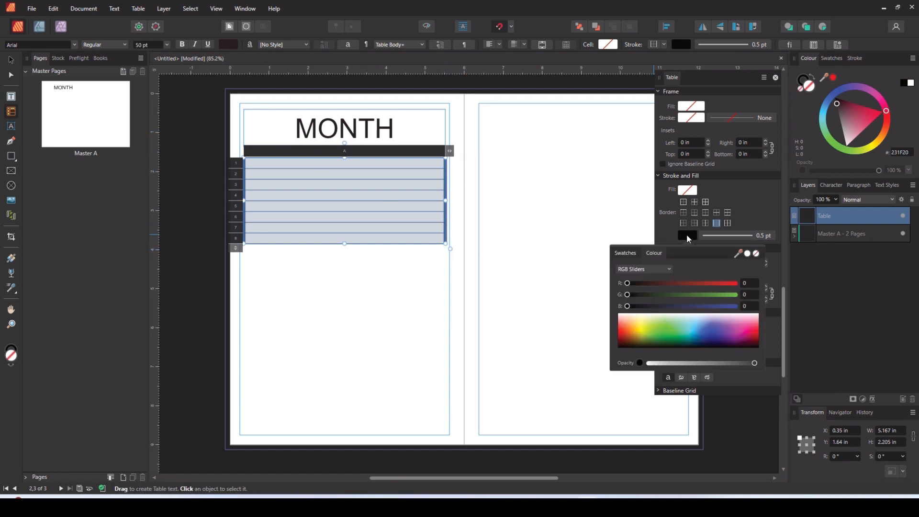
pyautogui.click(756, 253)
pyautogui.click(316, 284)
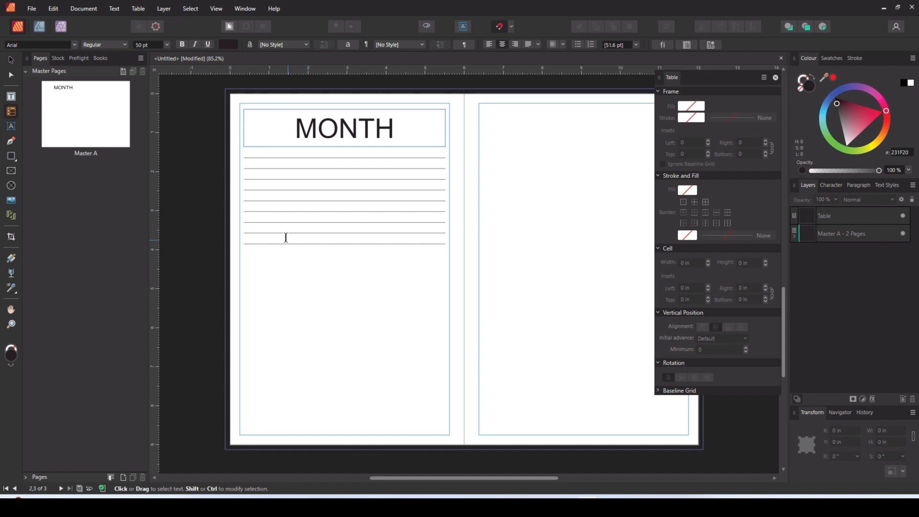
# - Change the inner horizontal borders between table rows 2 to 8 to a dashed line style
pyautogui.click(258, 173)
pyautogui.moveTo(258, 175); pyautogui.dragTo(266, 237)
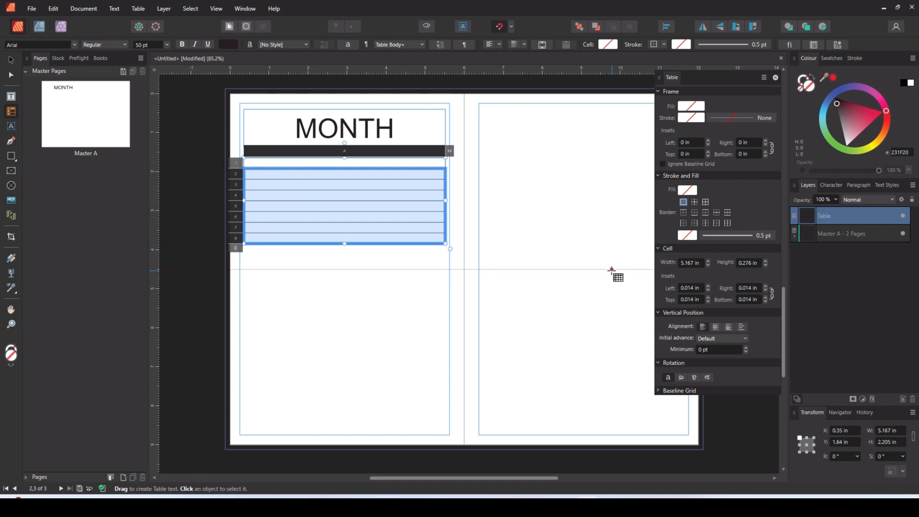
pyautogui.click(750, 235)
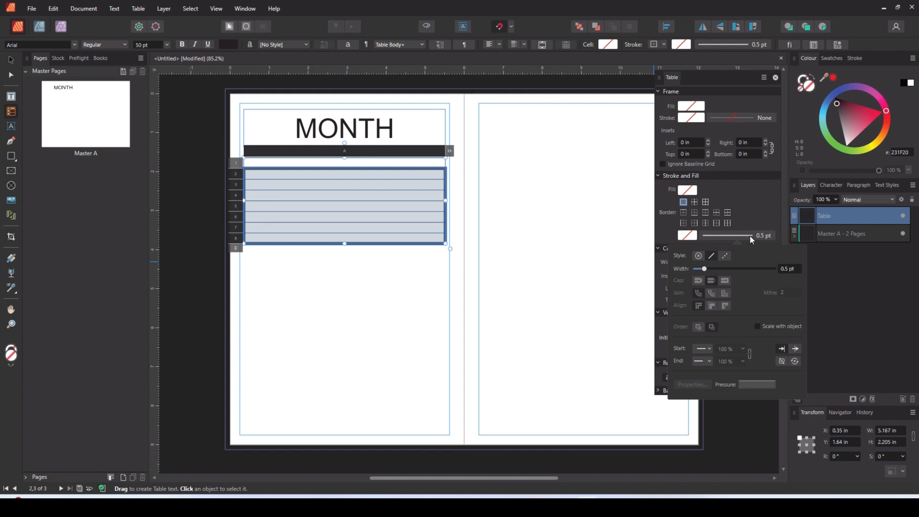
pyautogui.click(717, 213)
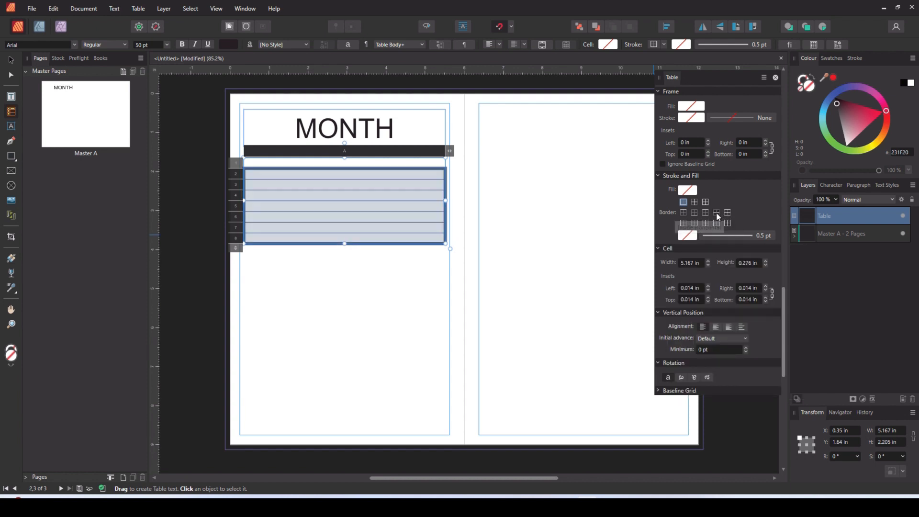
pyautogui.click(741, 236)
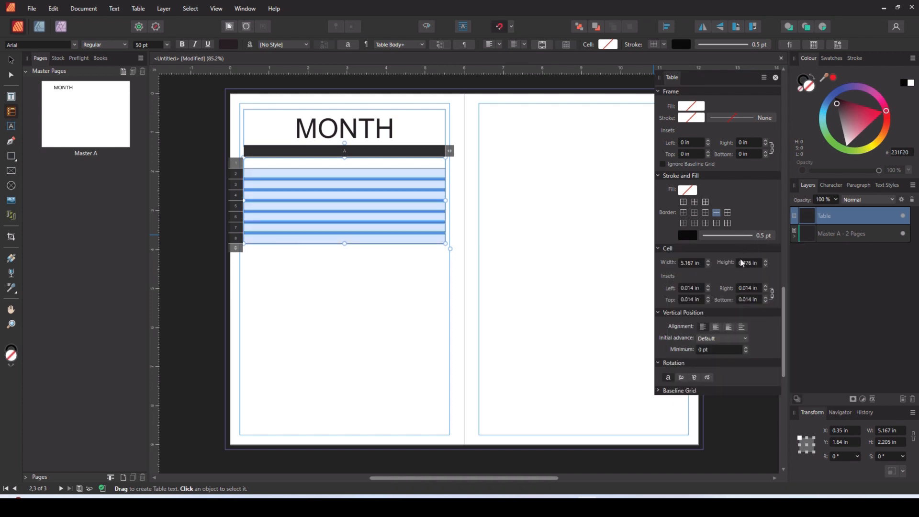
pyautogui.click(743, 238)
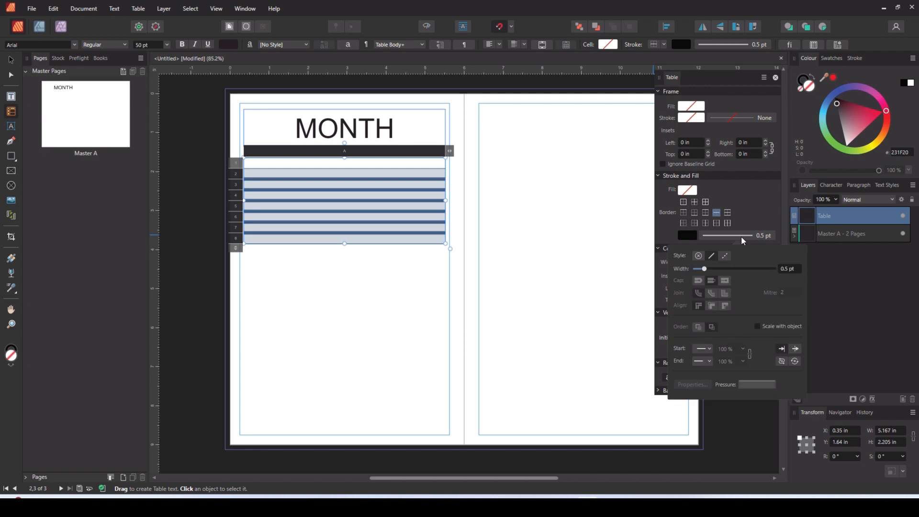
pyautogui.click(725, 256)
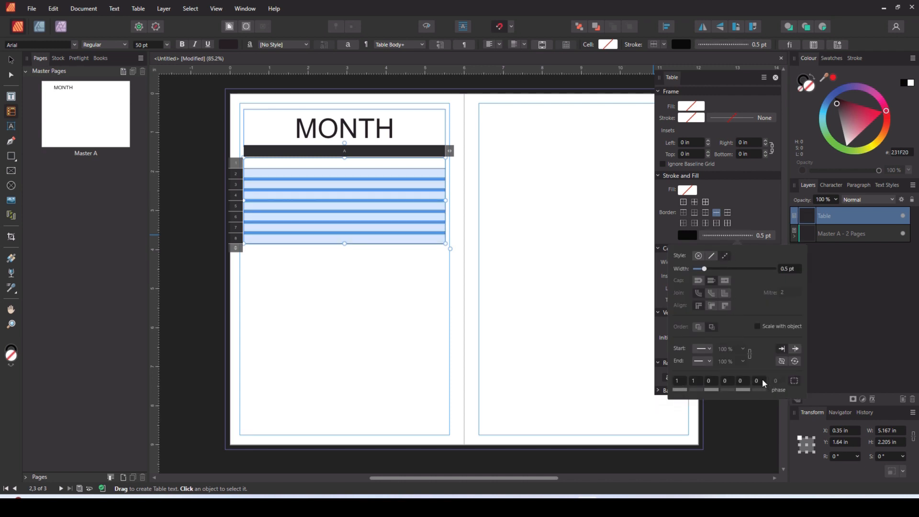
pyautogui.click(395, 288)
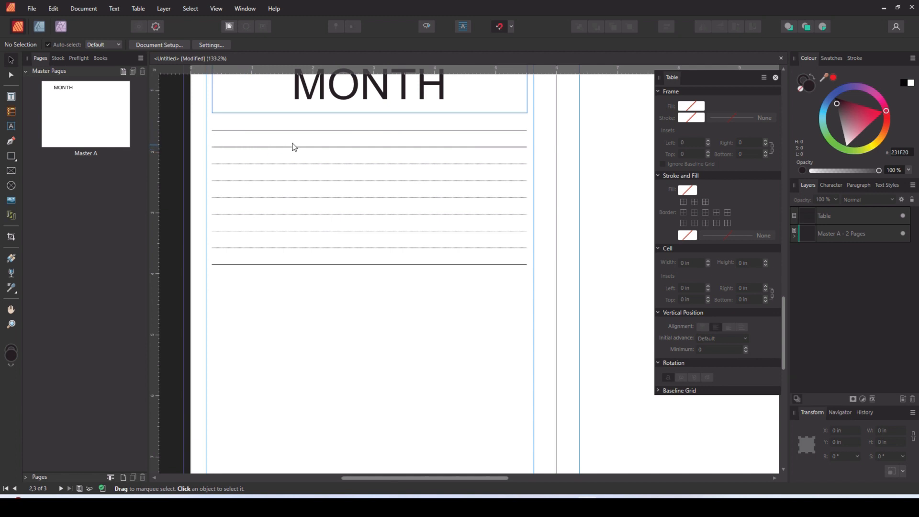
# - Enter MONDAY in the table's first row at a font size of 12 pt
pyautogui.click(230, 143)
pyautogui.doubleClick(326, 138)
pyautogui.click(326, 138)
pyautogui.click(143, 45)
pyautogui.write('12')
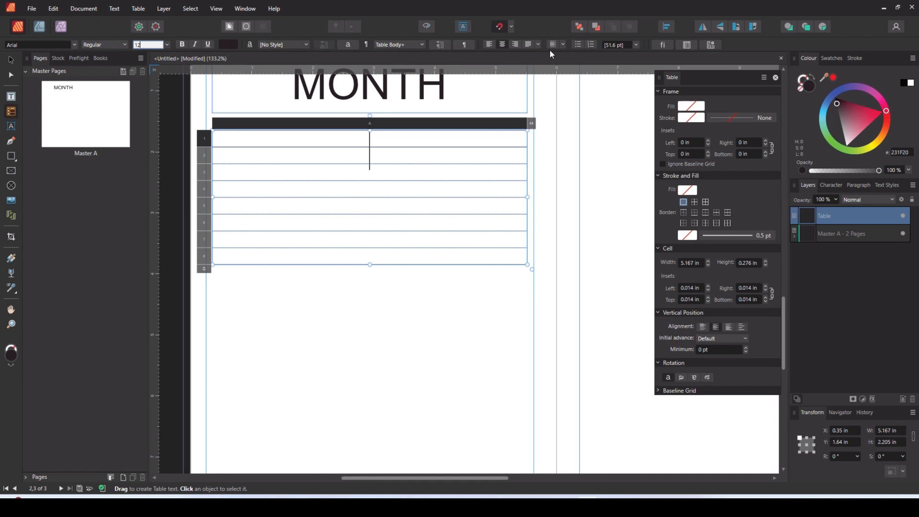
pyautogui.press('Return')
pyautogui.write('M')
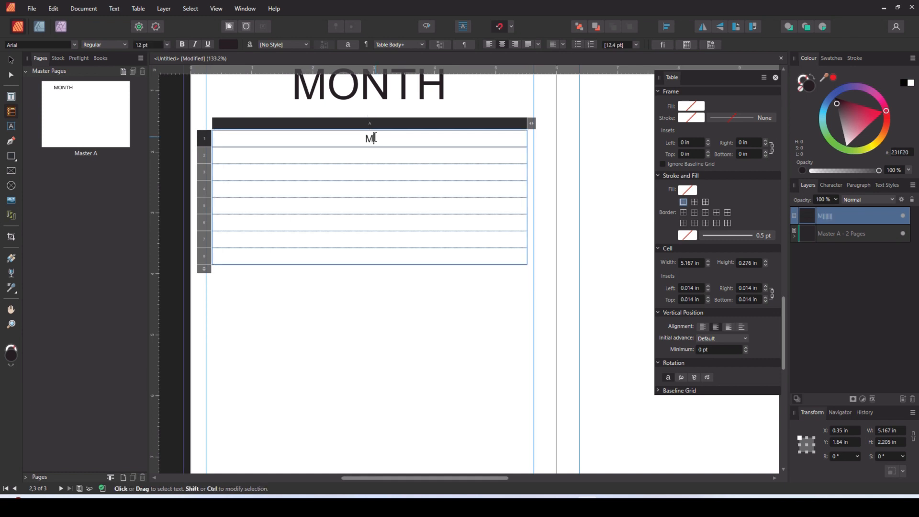
pyautogui.write('ONDAY')
pyautogui.press('Escape')
pyautogui.click(464, 328)
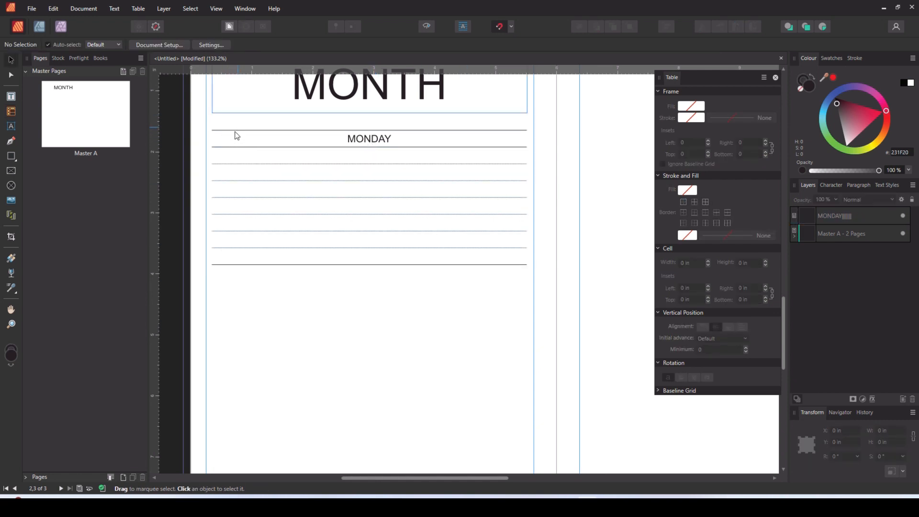
# - Cut the whole MONDAY table from page 2
pyautogui.scroll(2, 423, 263)
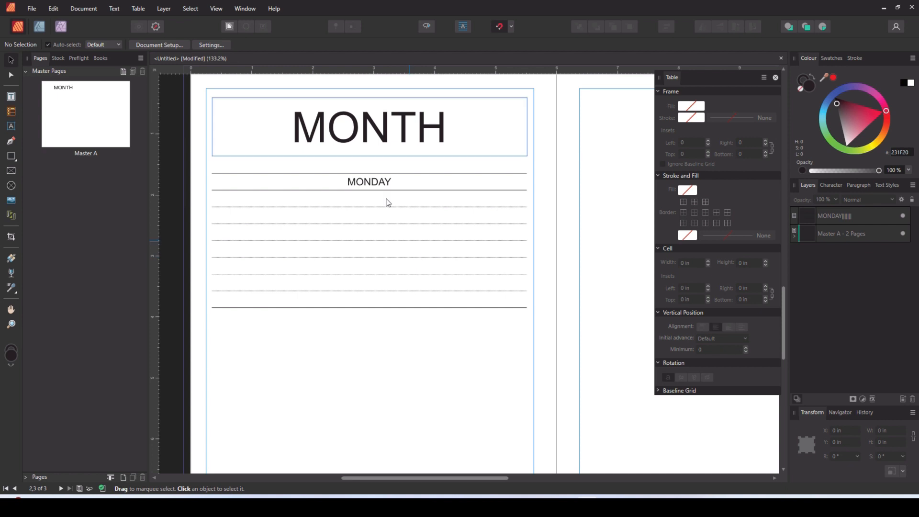
pyautogui.doubleClick(365, 123)
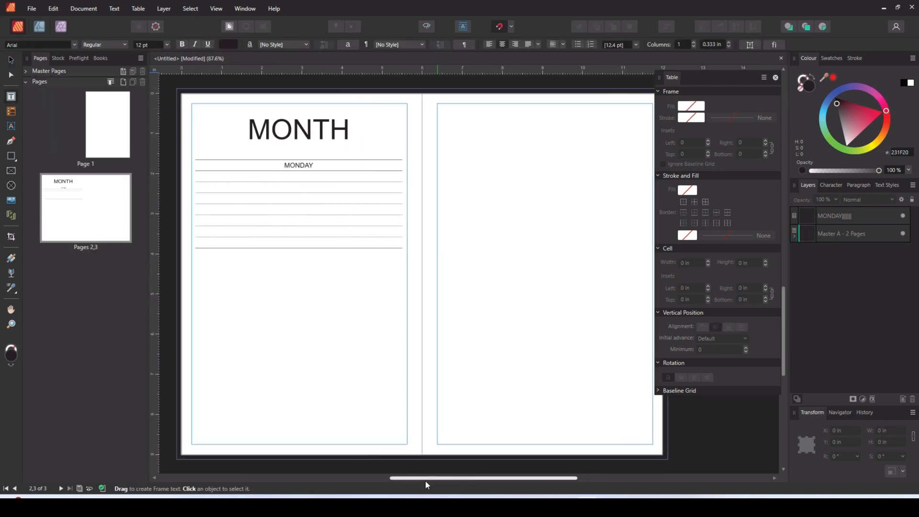
pyautogui.moveTo(434, 482); pyautogui.dragTo(398, 482)
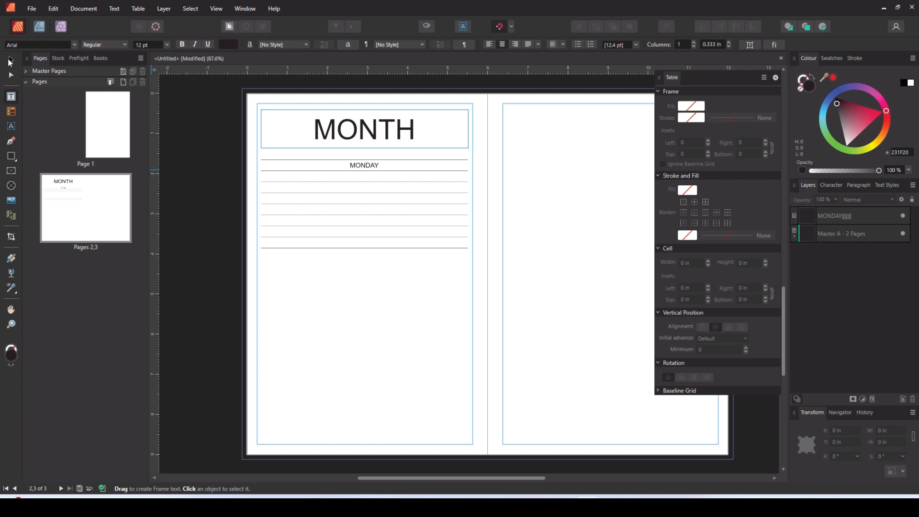
pyautogui.click(10, 61)
pyautogui.scroll(1, 401, 264)
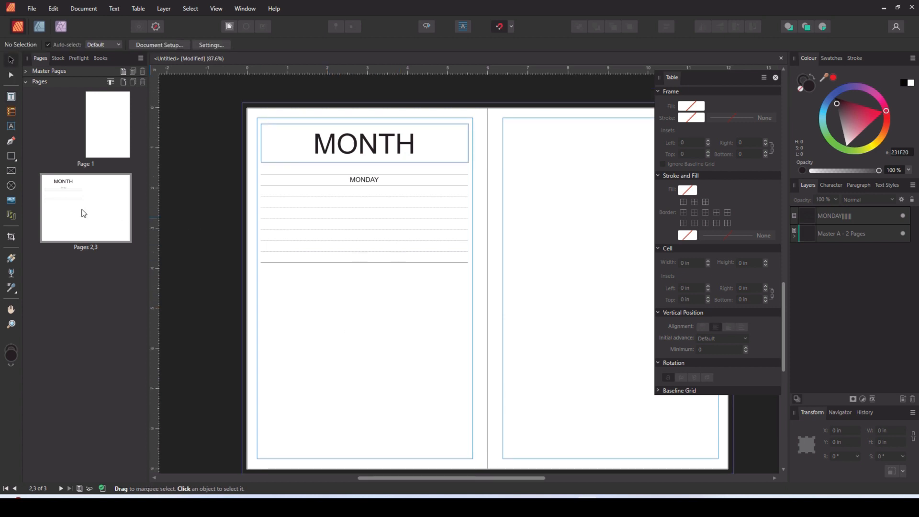
pyautogui.moveTo(221, 168); pyautogui.dragTo(514, 291)
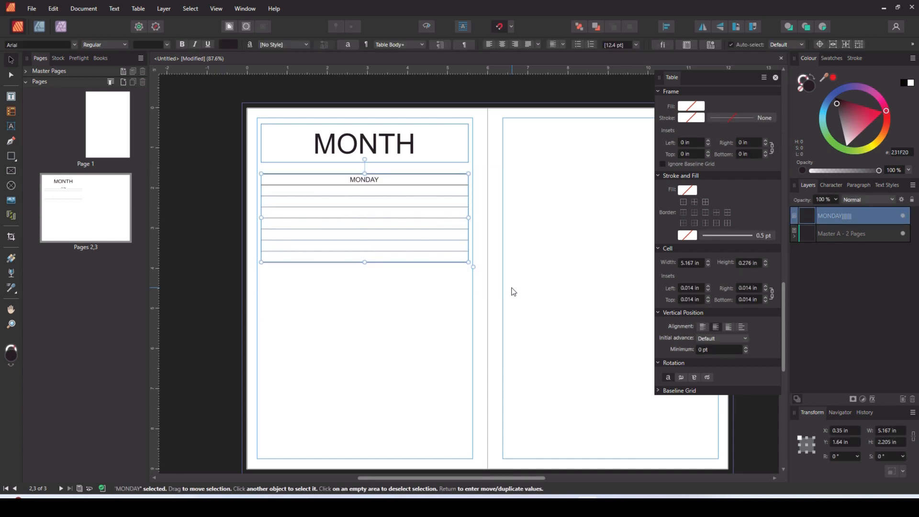
pyautogui.press('Delete')
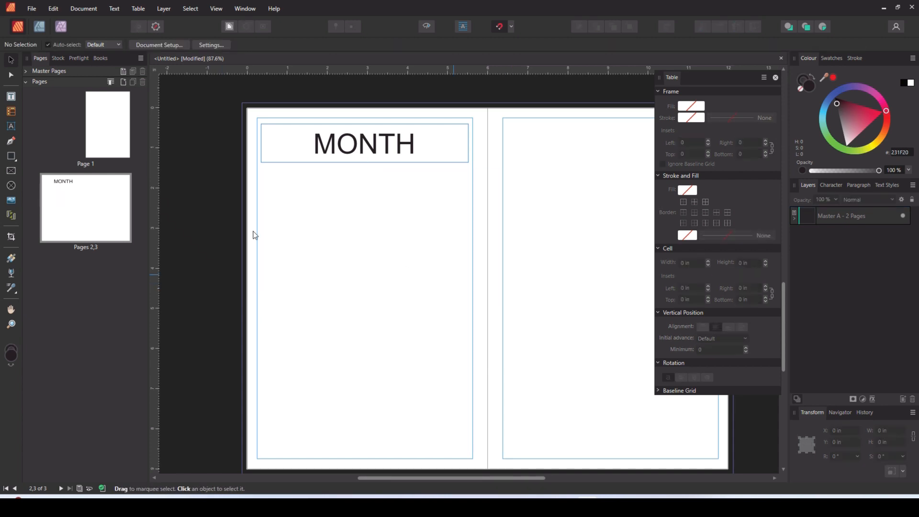
# - Open Master A and paste the MONDAY table below its MONTH heading
pyautogui.click(25, 71)
pyautogui.doubleClick(88, 139)
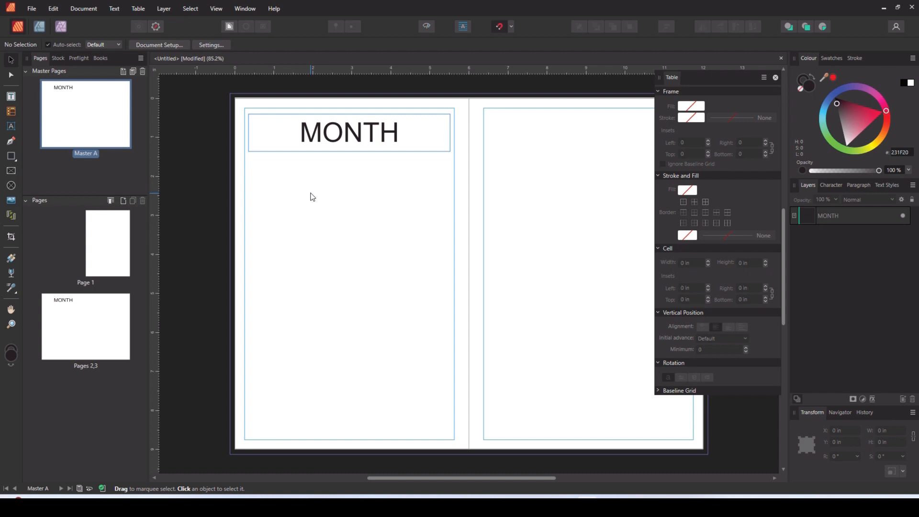
pyautogui.hotkey('ctrl', 'v')
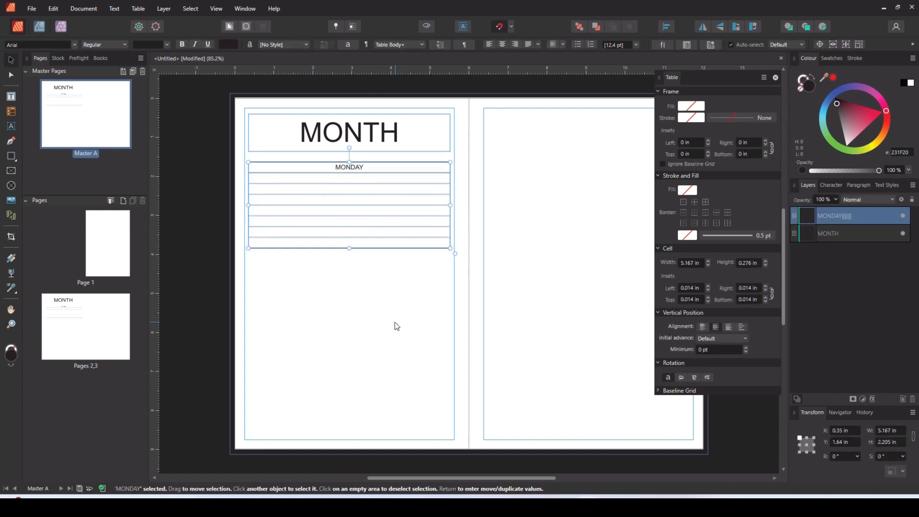
pyautogui.click(396, 326)
pyautogui.click(26, 200)
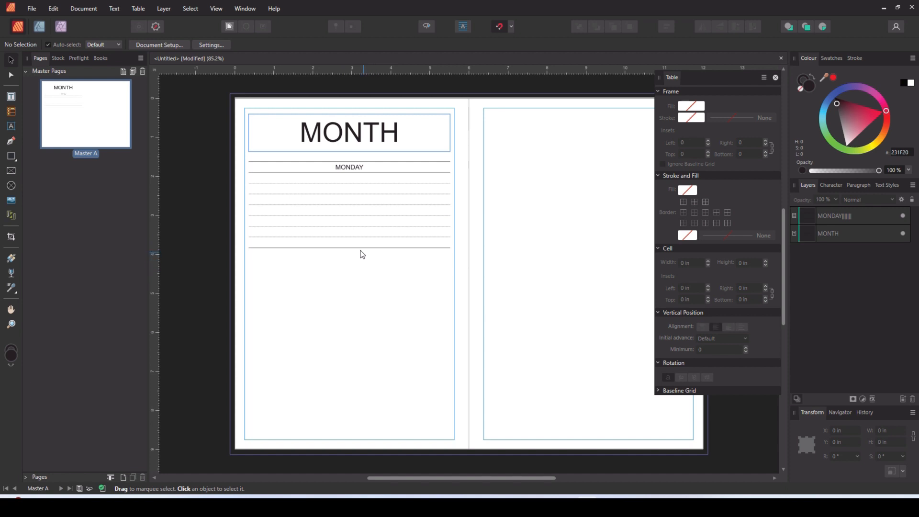
# - Change the font of the MONTH heading on Master A to Candara
pyautogui.doubleClick(344, 134)
pyautogui.doubleClick(344, 135)
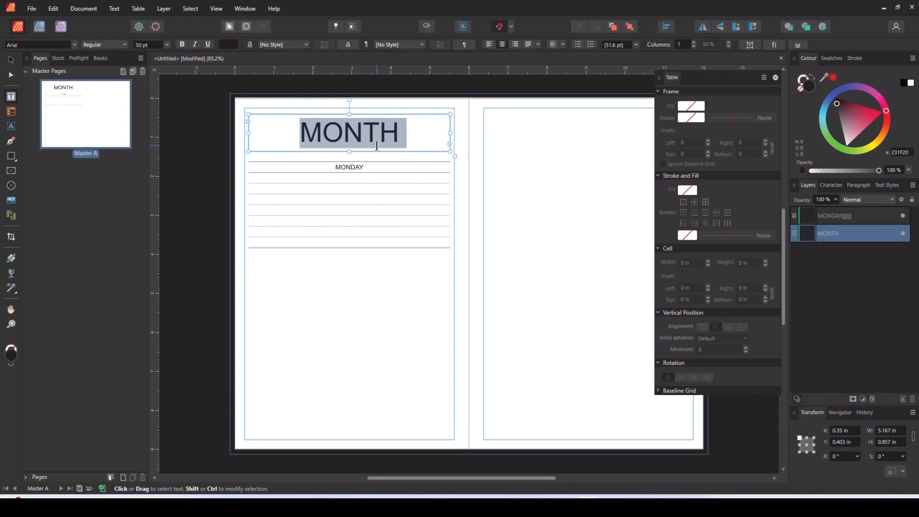
pyautogui.click(125, 44)
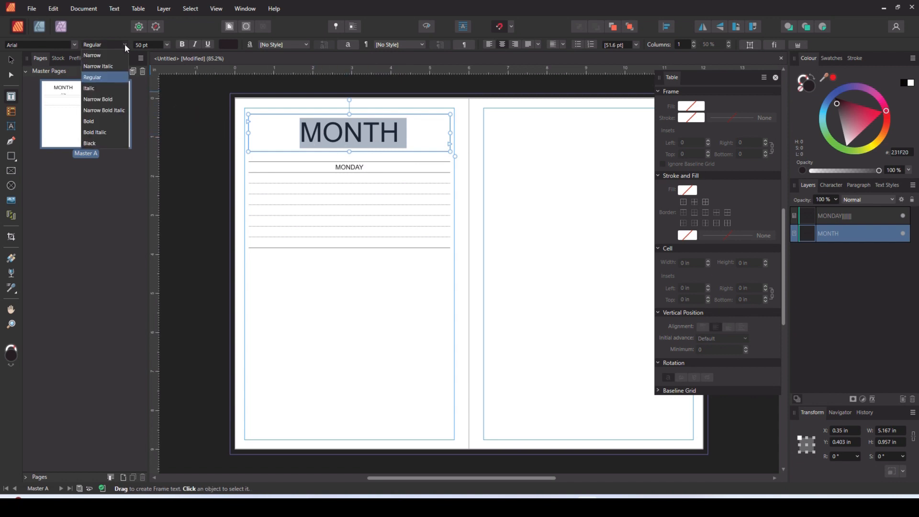
pyautogui.click(74, 46)
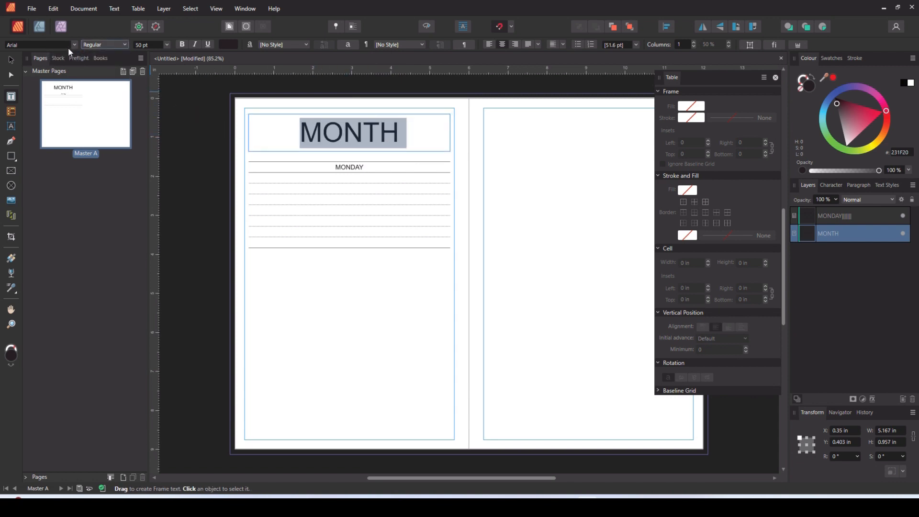
pyautogui.click(74, 45)
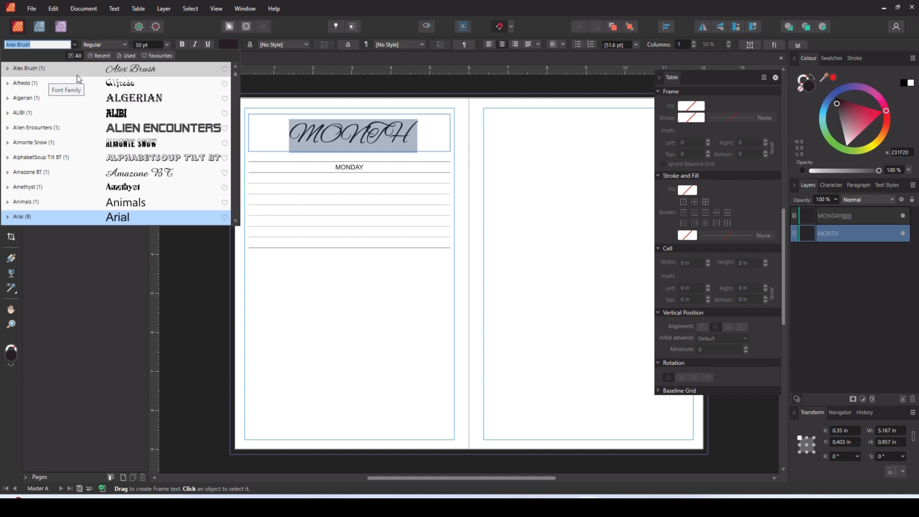
pyautogui.write('dog')
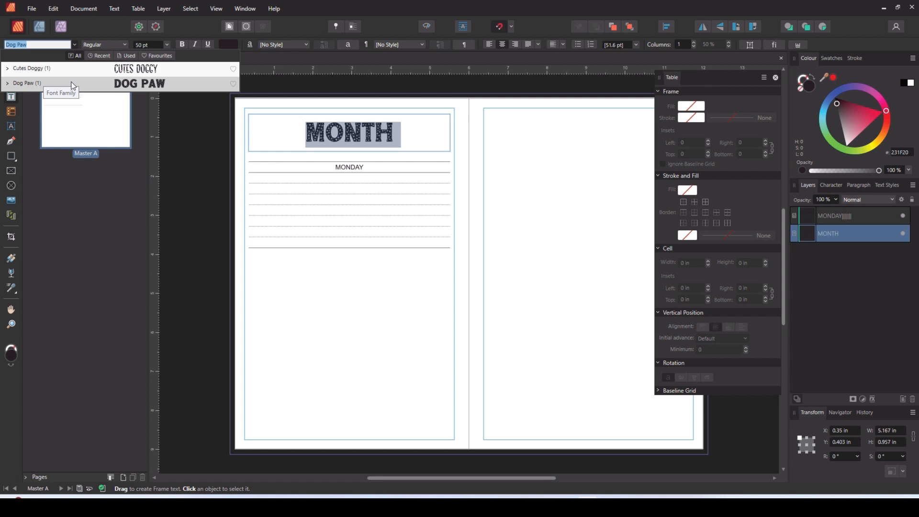
pyautogui.press('Escape')
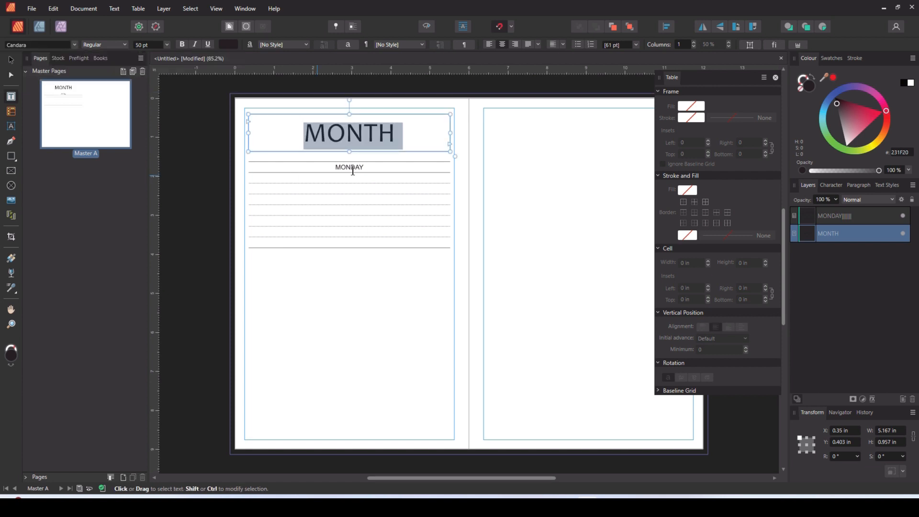
# - Set the MONDAY text in the table's first row to Candara at 20 pt
pyautogui.doubleClick(351, 168)
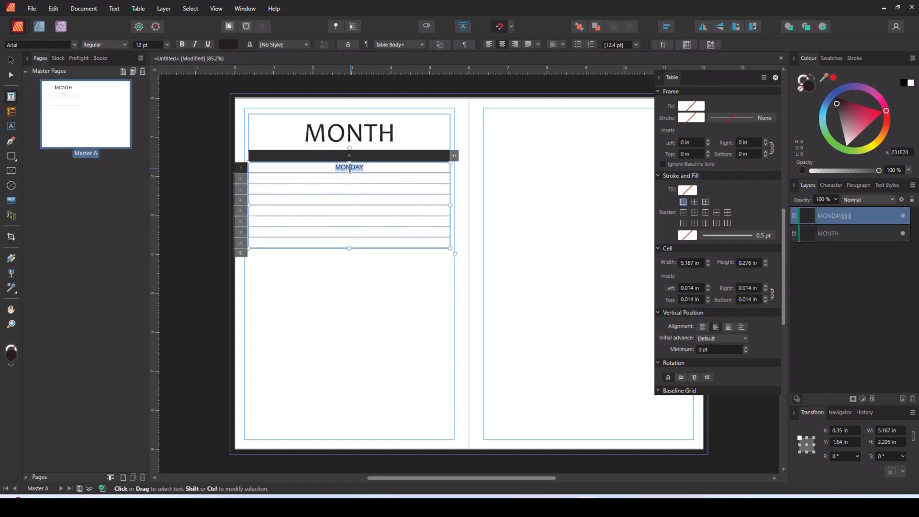
pyautogui.click(52, 44)
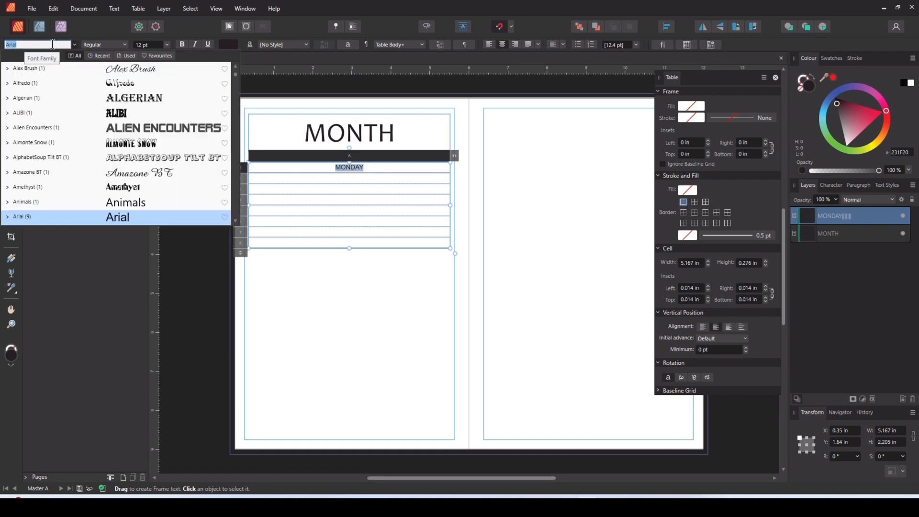
pyautogui.write('CAND')
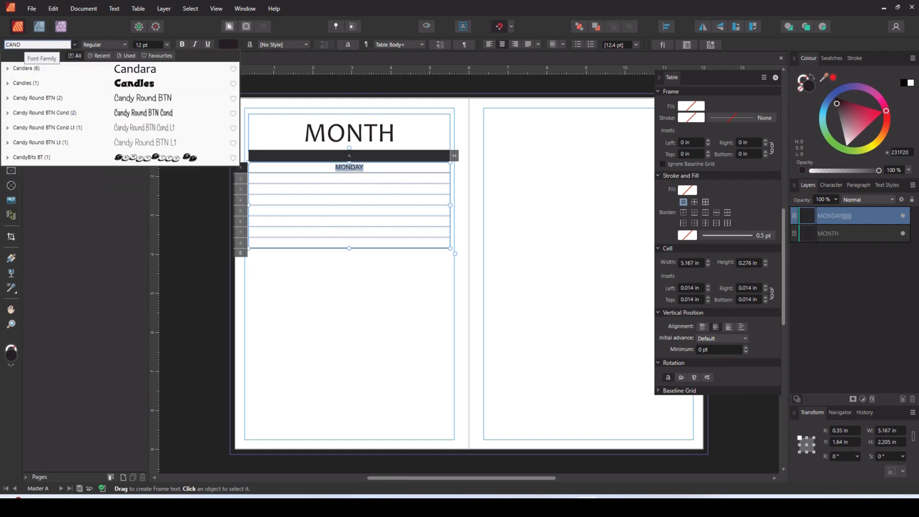
pyautogui.click(50, 67)
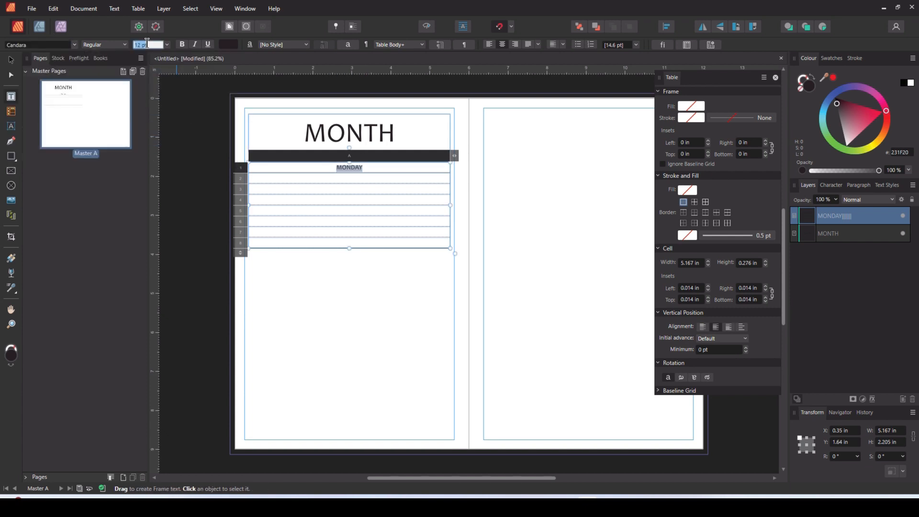
pyautogui.write('20')
pyautogui.press('Return')
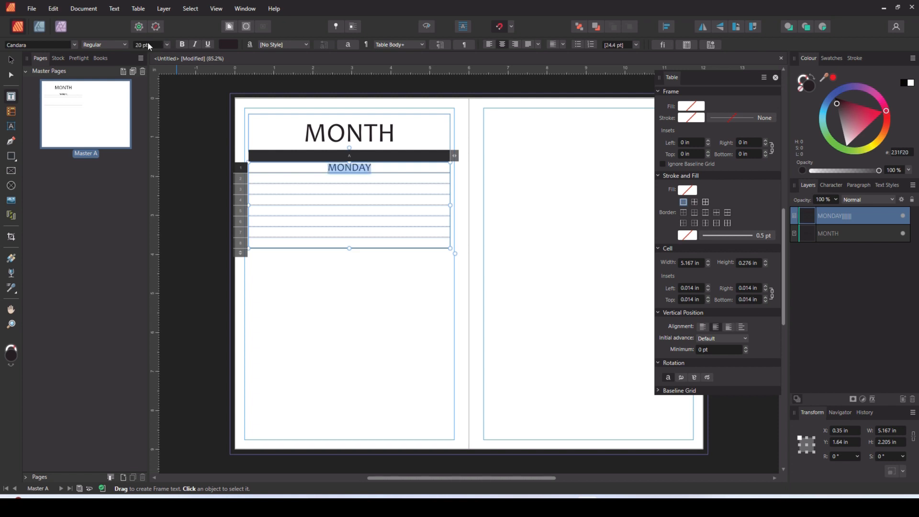
pyautogui.click(9, 59)
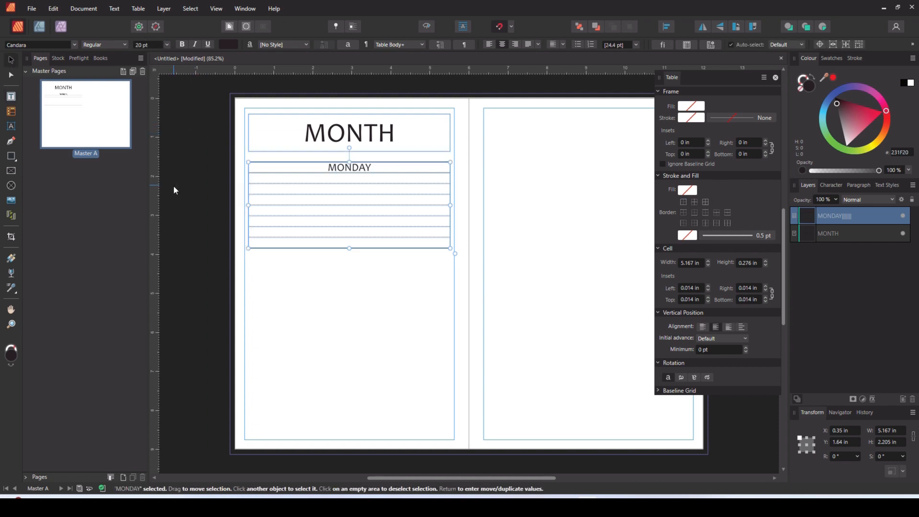
pyautogui.click(188, 206)
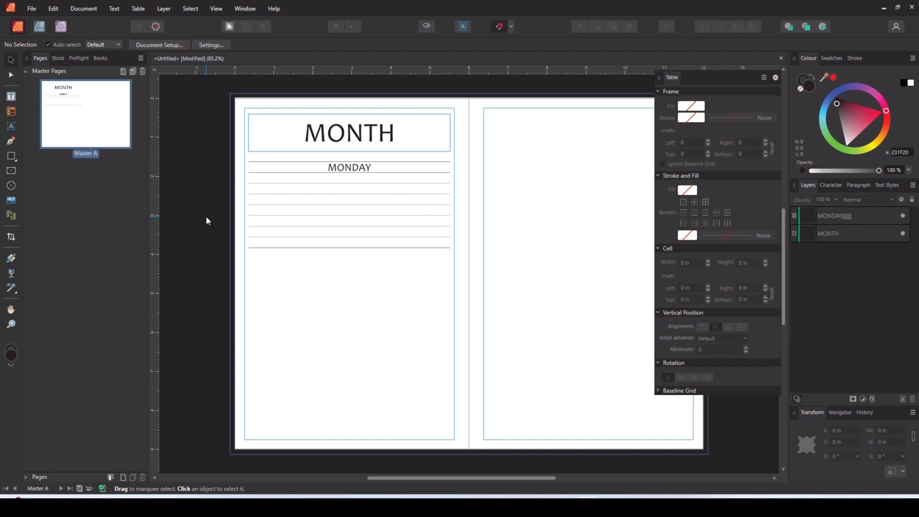
# - Duplicate the MONDAY table twice down the left master page and lower the last copy to about Y 6.44 in
pyautogui.click(348, 200)
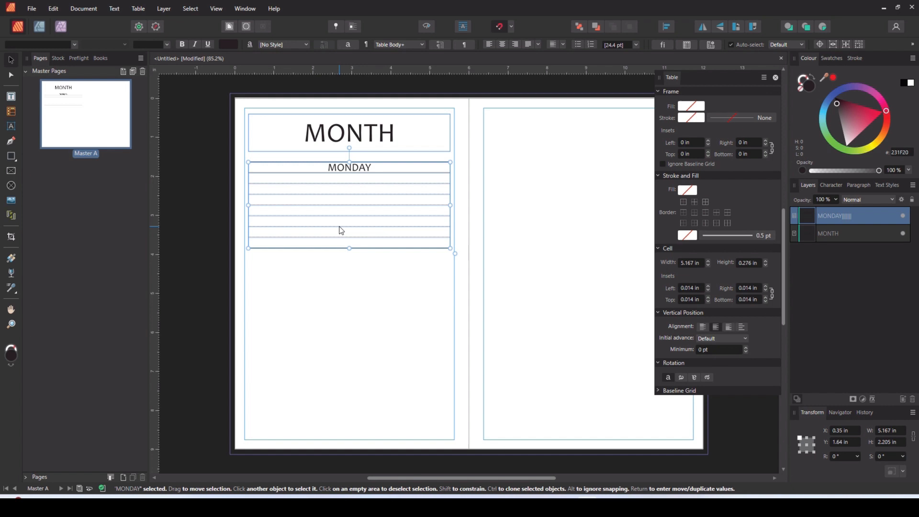
pyautogui.moveTo(346, 205); pyautogui.dragTo(349, 377)
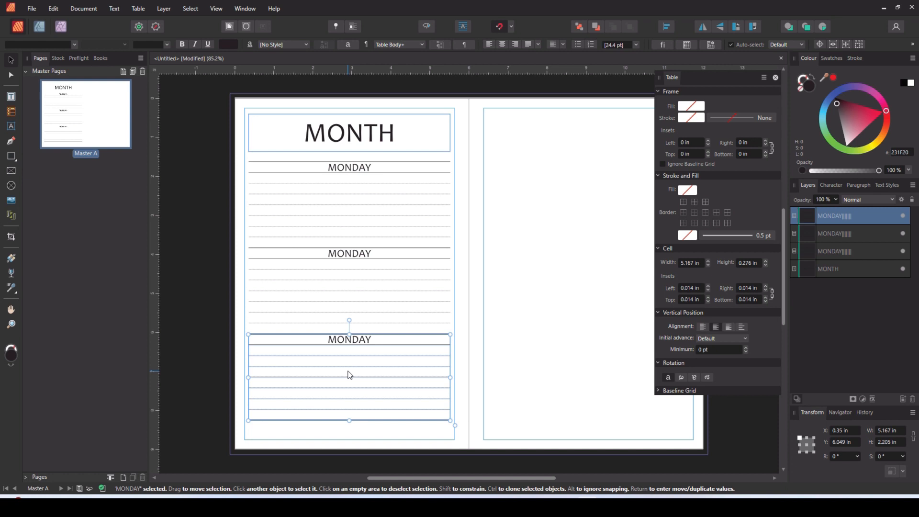
pyautogui.moveTo(349, 375); pyautogui.dragTo(349, 390)
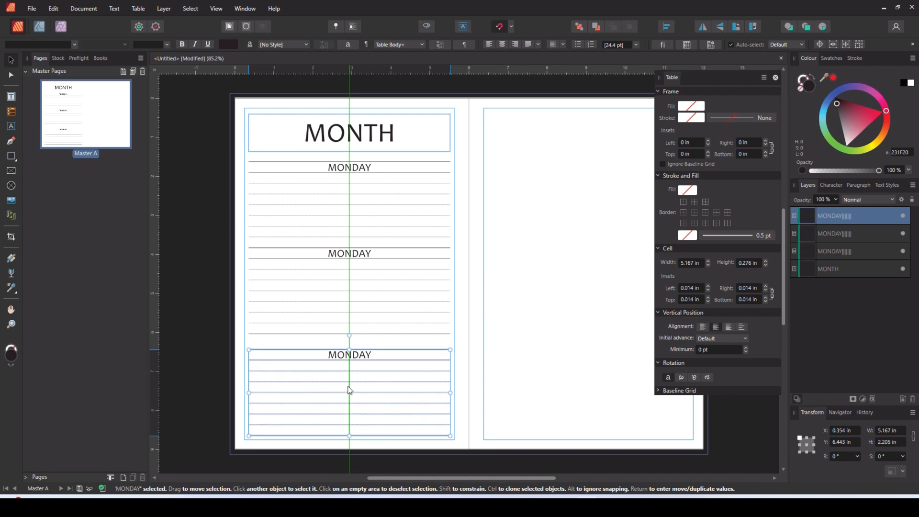
# - Space the three MONDAY tables on the left master page evenly by distributing them vertically
pyautogui.moveTo(349, 391); pyautogui.dragTo(349, 390)
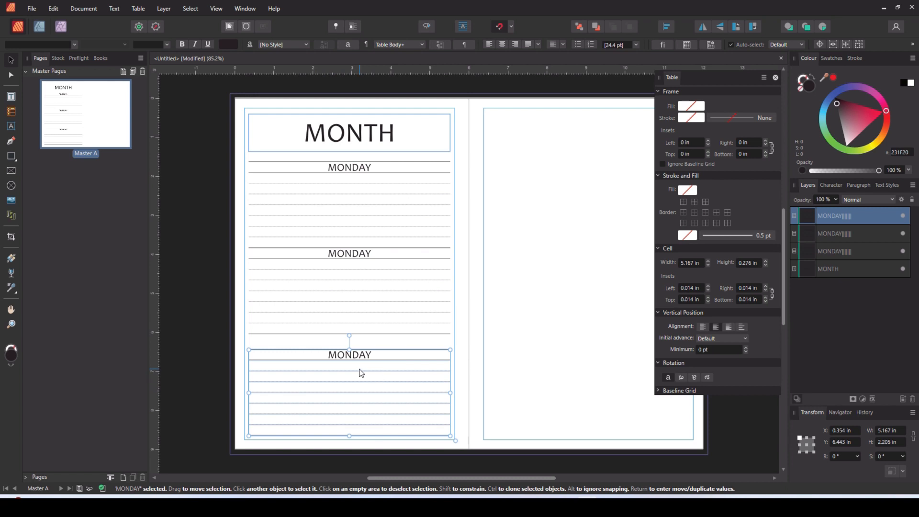
pyautogui.keyDown('shift'); pyautogui.click(322, 302); pyautogui.keyUp('shift')
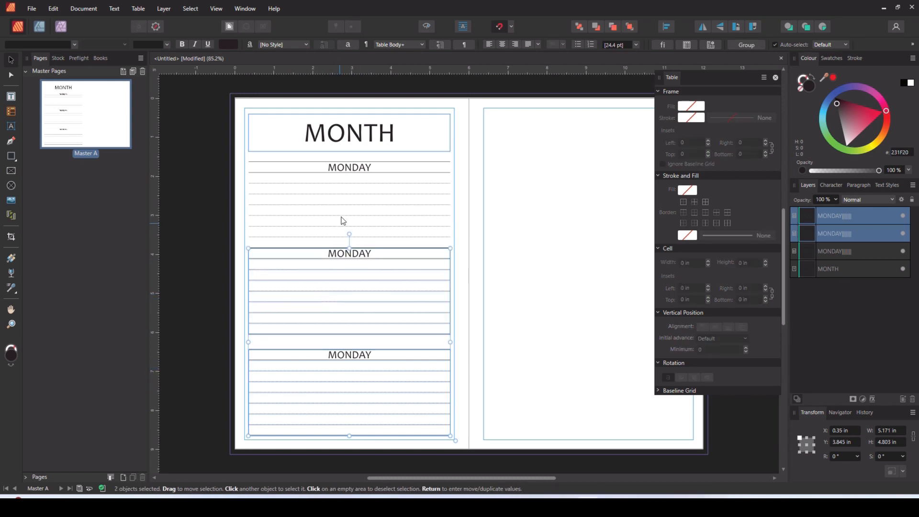
pyautogui.keyDown('shift'); pyautogui.click(341, 220); pyautogui.keyUp('shift')
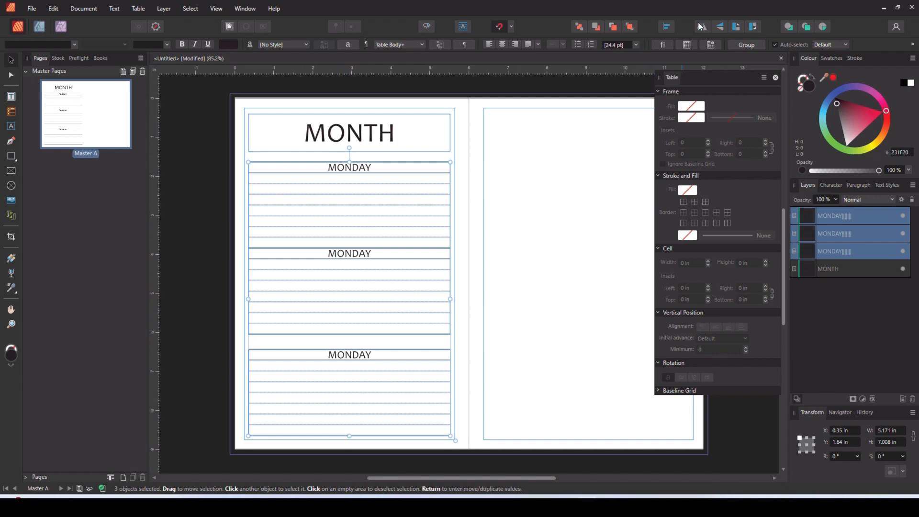
pyautogui.click(664, 31)
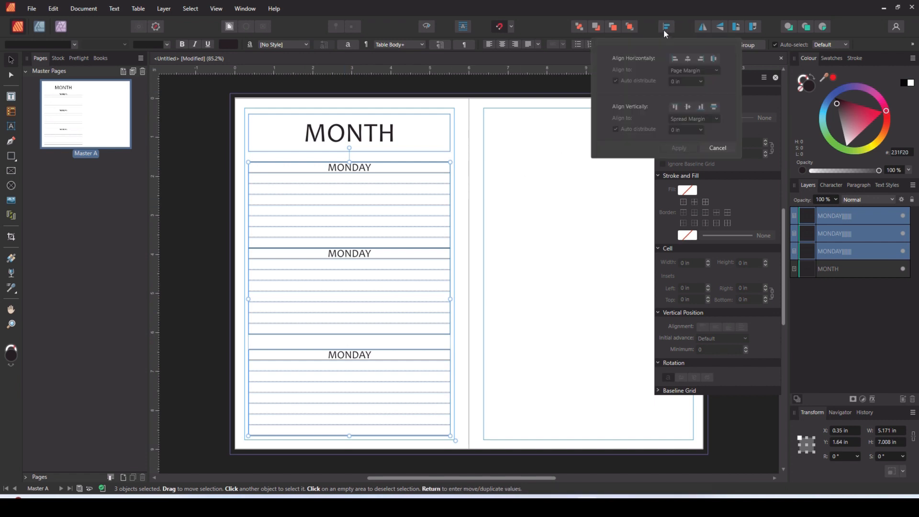
pyautogui.click(714, 107)
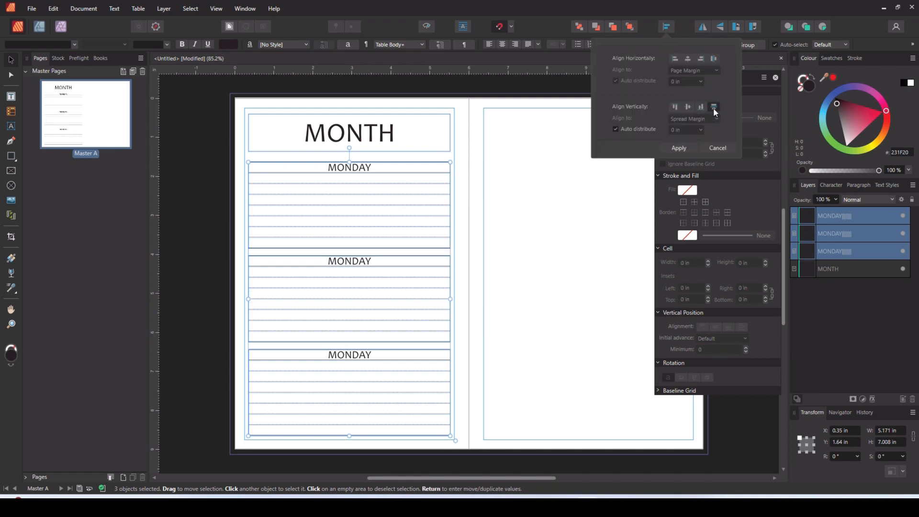
pyautogui.click(525, 278)
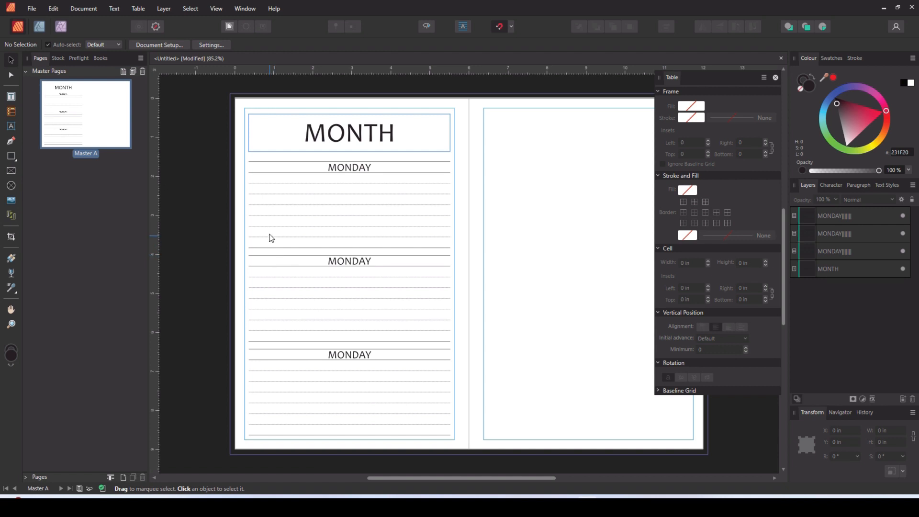
# - Raise the uppermost MONDAY table to about Y 1.48 in and distribute the three left-page tables evenly in the vertical direction
pyautogui.click(298, 169)
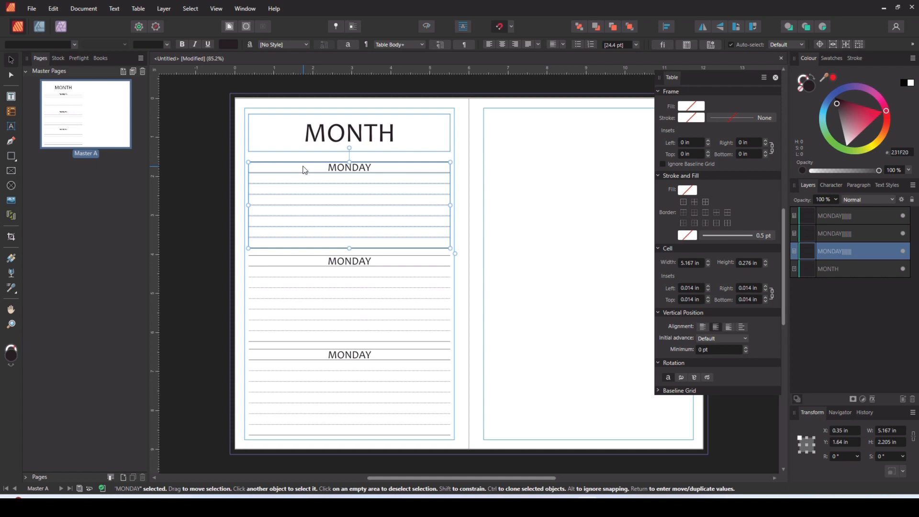
pyautogui.moveTo(306, 170); pyautogui.dragTo(307, 164)
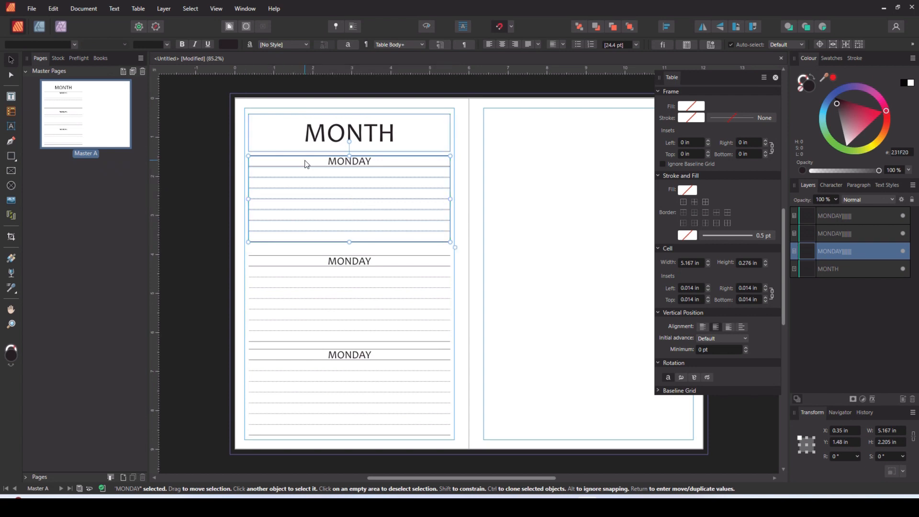
pyautogui.keyDown('shift'); pyautogui.click(300, 387); pyautogui.keyUp('shift')
pyautogui.keyDown('shift'); pyautogui.click(295, 317); pyautogui.keyUp('shift')
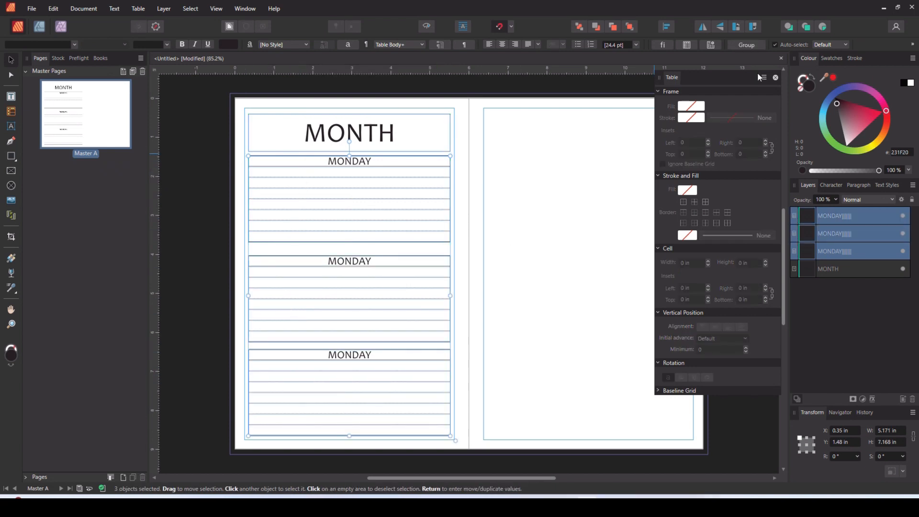
pyautogui.click(666, 28)
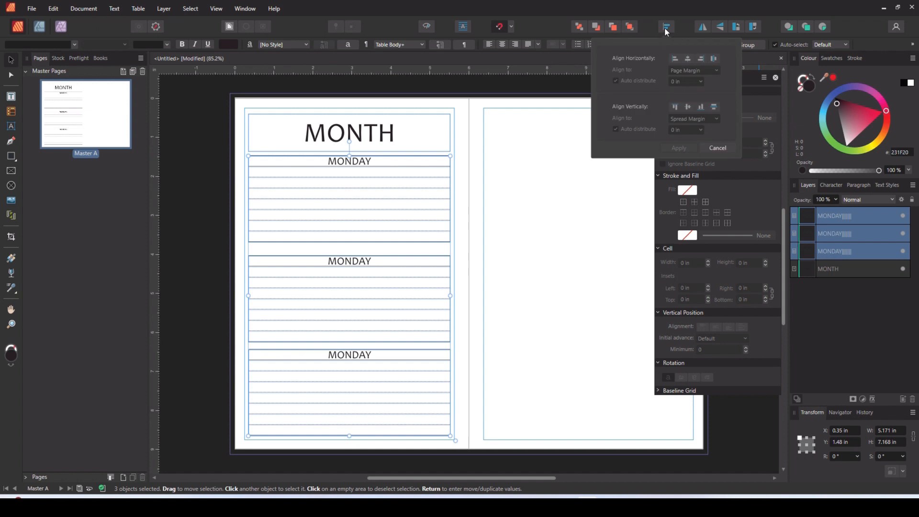
pyautogui.click(714, 107)
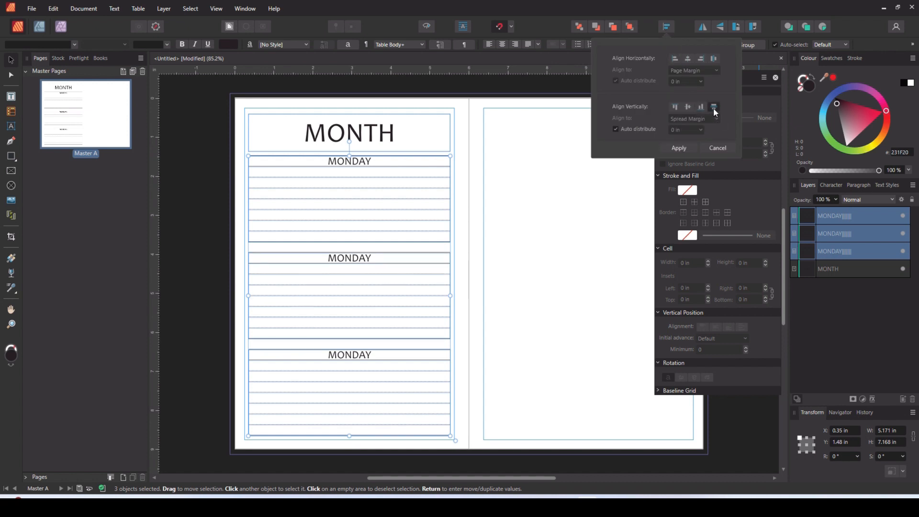
pyautogui.click(194, 314)
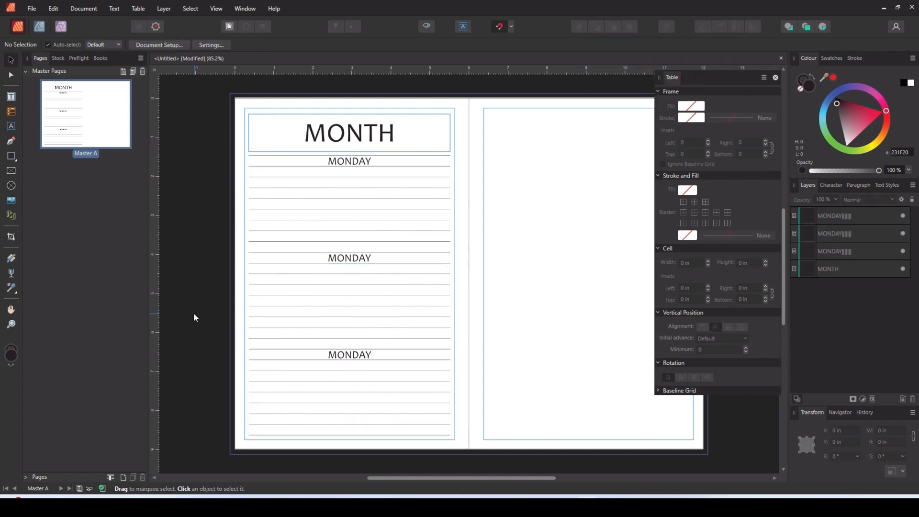
# - Apply a dashed 0.5 pt bottom border to the last row of the MONDAY tables and close the table settings
pyautogui.click(304, 238)
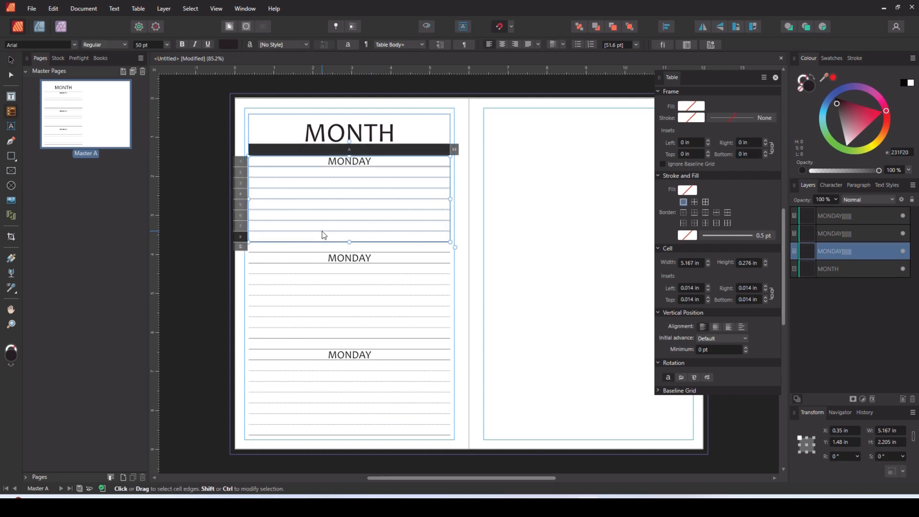
pyautogui.click(696, 212)
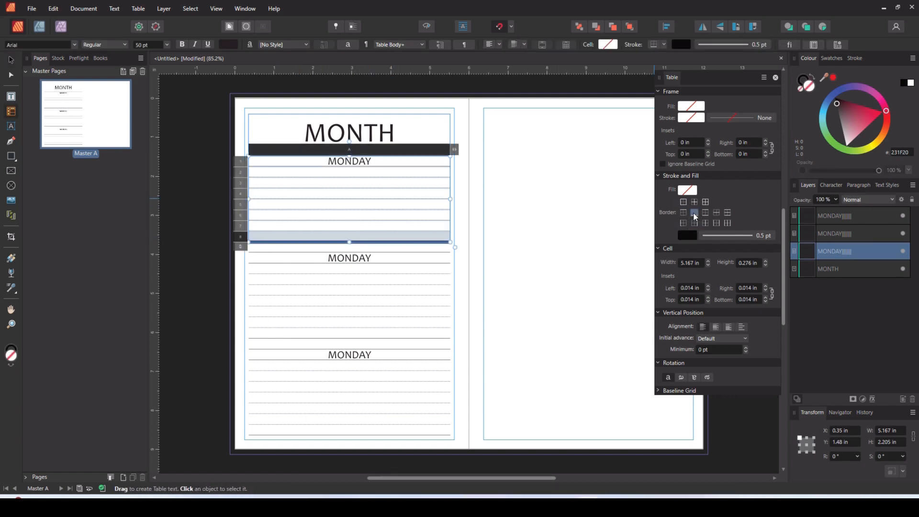
pyautogui.click(749, 239)
pyautogui.click(726, 257)
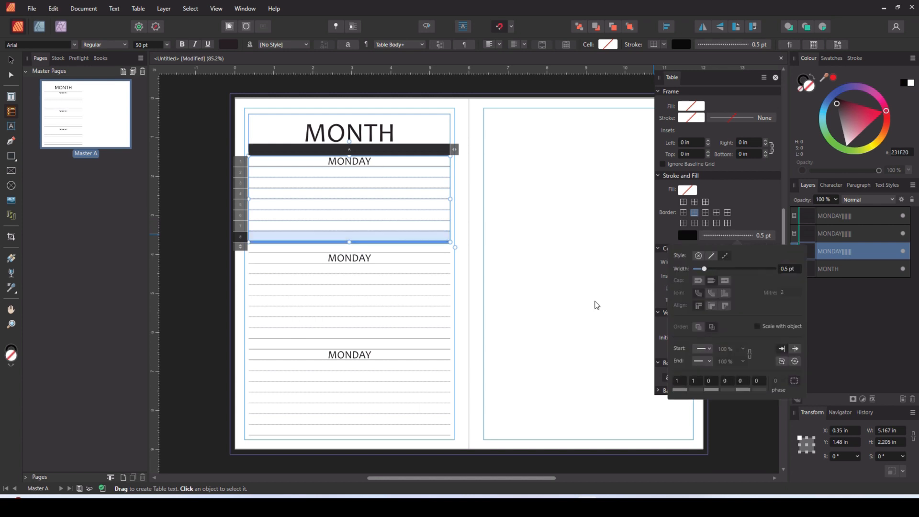
pyautogui.click(375, 338)
pyautogui.click(431, 450)
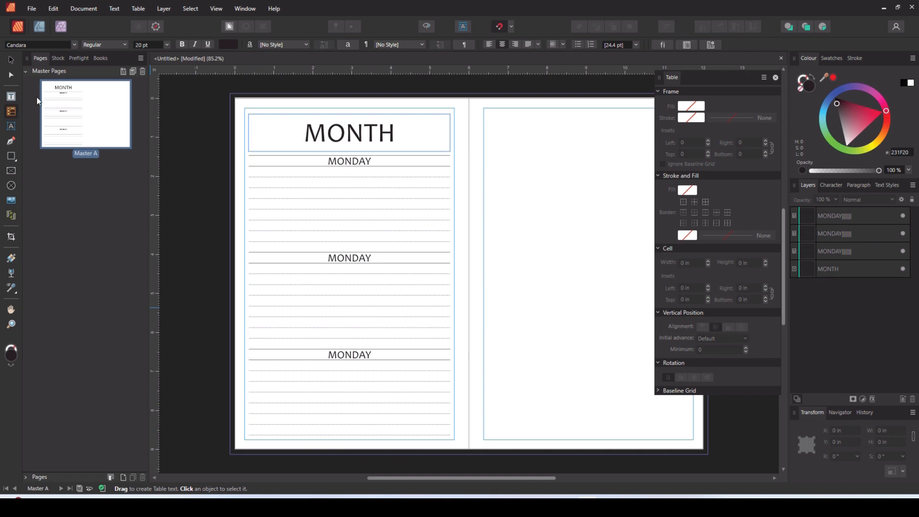
pyautogui.click(776, 78)
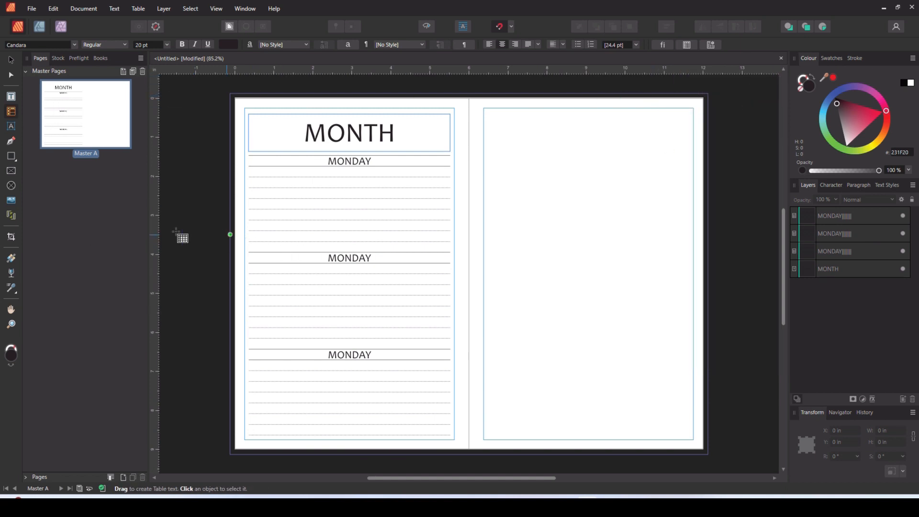
# - Duplicate all three MONDAY tables onto the right master page at about X 6.48 in, level with the originals
pyautogui.click(11, 60)
pyautogui.click(300, 216)
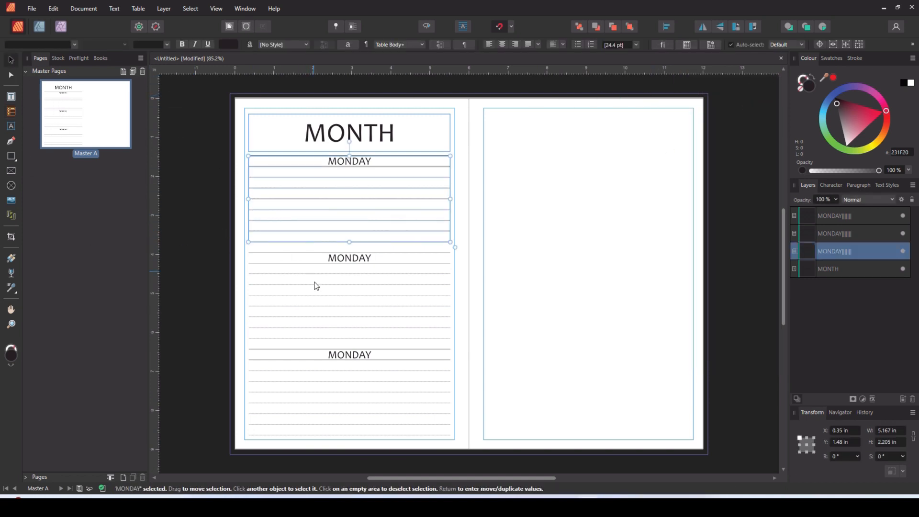
pyautogui.keyDown('shift'); pyautogui.click(317, 292); pyautogui.keyUp('shift')
pyautogui.keyDown('shift'); pyautogui.click(327, 371); pyautogui.keyUp('shift')
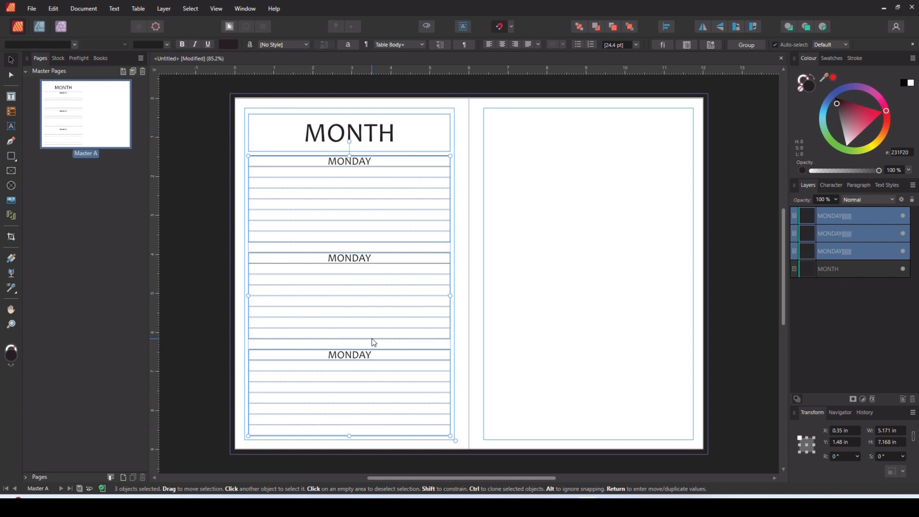
pyautogui.moveTo(299, 307); pyautogui.dragTo(538, 304)
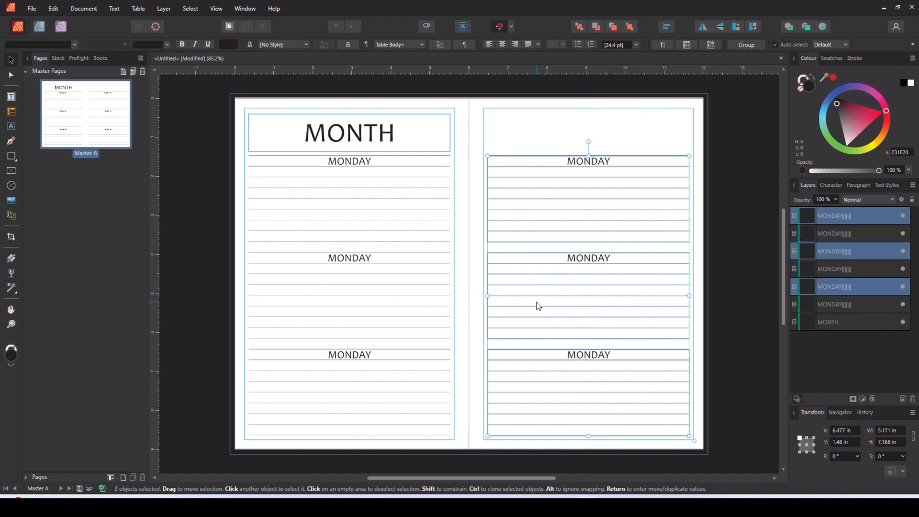
pyautogui.click(754, 295)
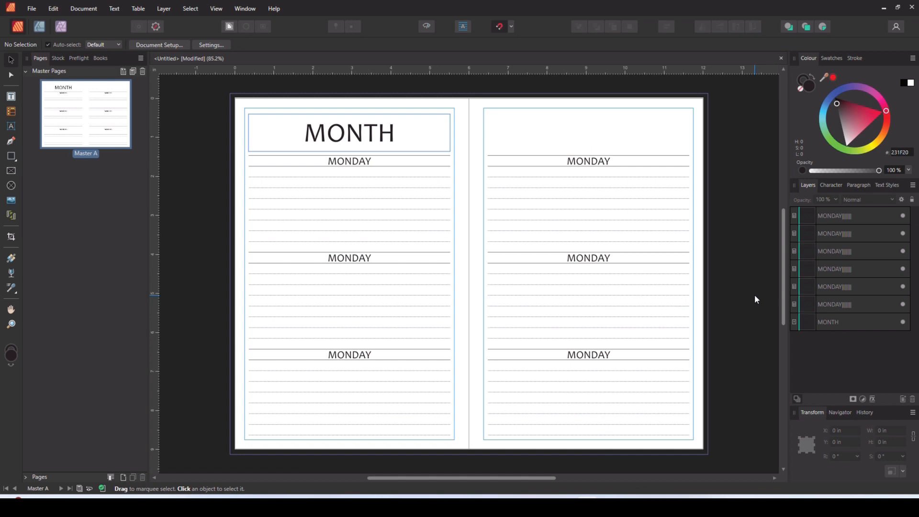
# - Narrow the lowest right-page table to about 2.58 in wide and place a copy beside it at about X 9.07 in
pyautogui.click(586, 390)
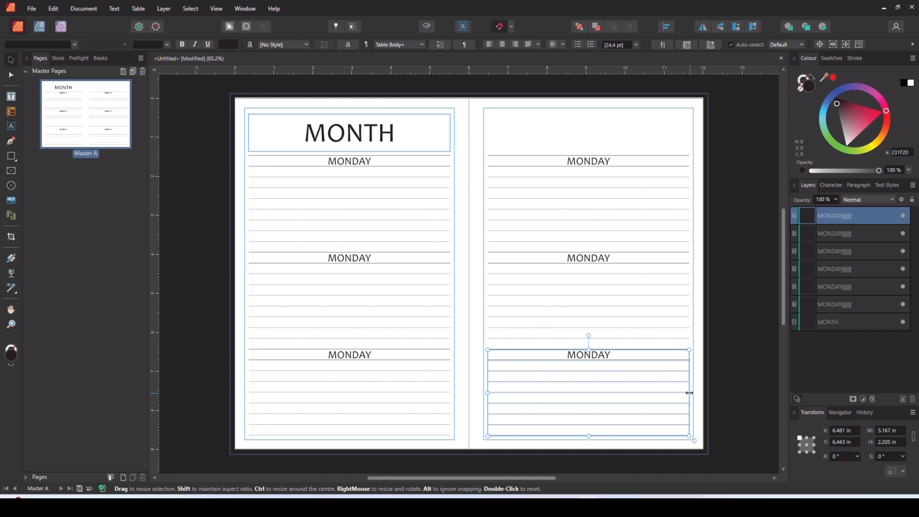
pyautogui.moveTo(690, 393); pyautogui.dragTo(588, 395)
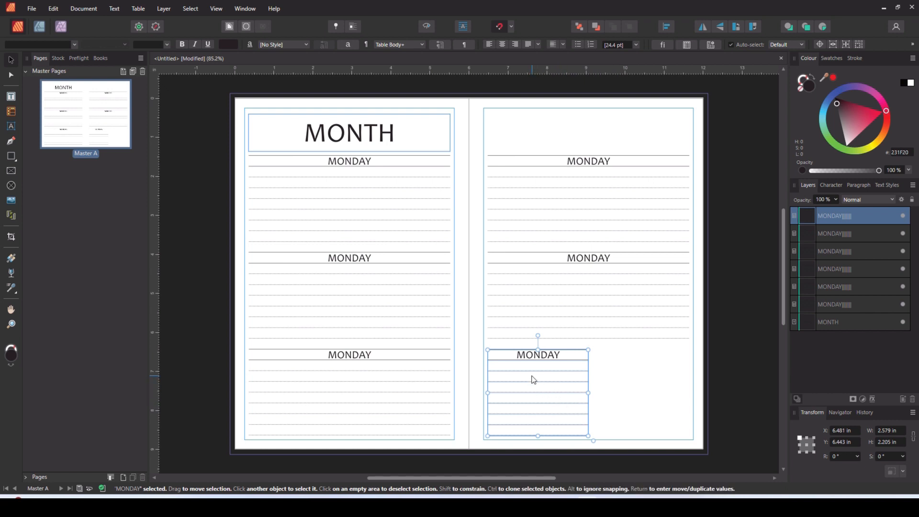
pyautogui.moveTo(536, 377); pyautogui.dragTo(635, 374)
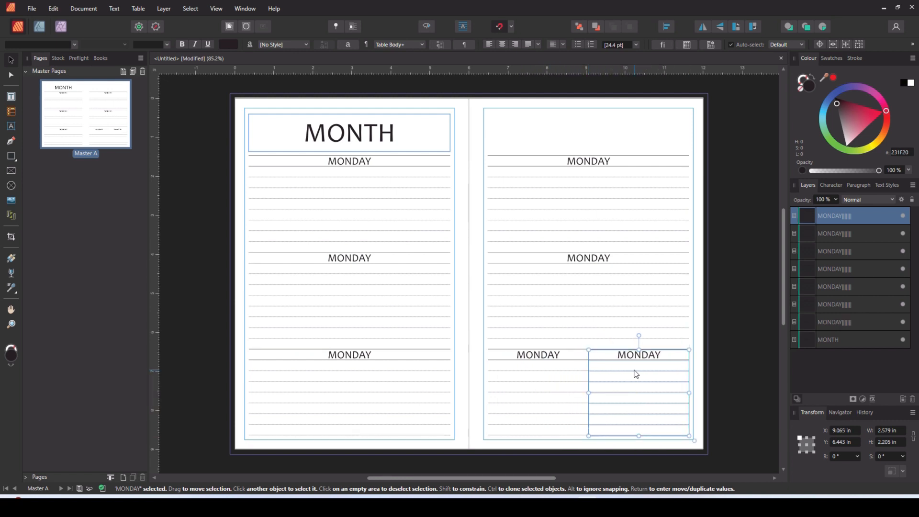
pyautogui.click(725, 364)
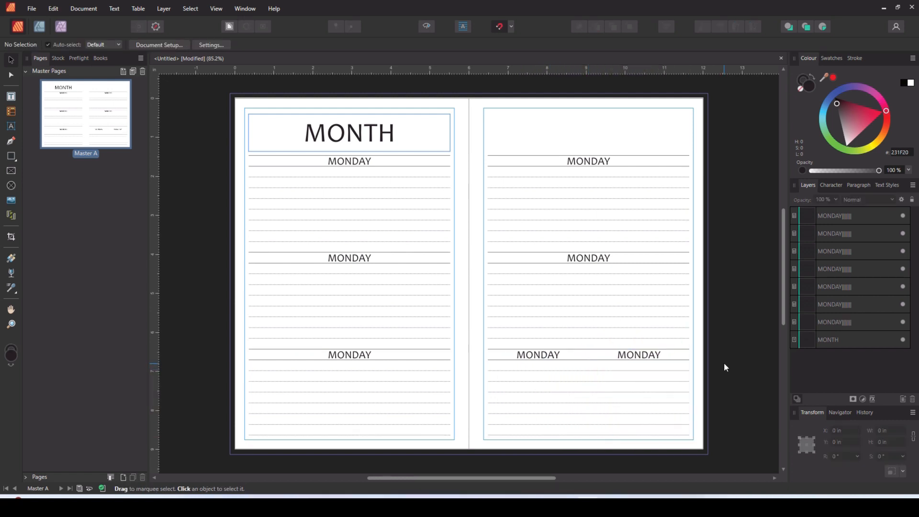
# - Resize the two half-width tables at their shared edge to leave a small gap between them
pyautogui.click(631, 376)
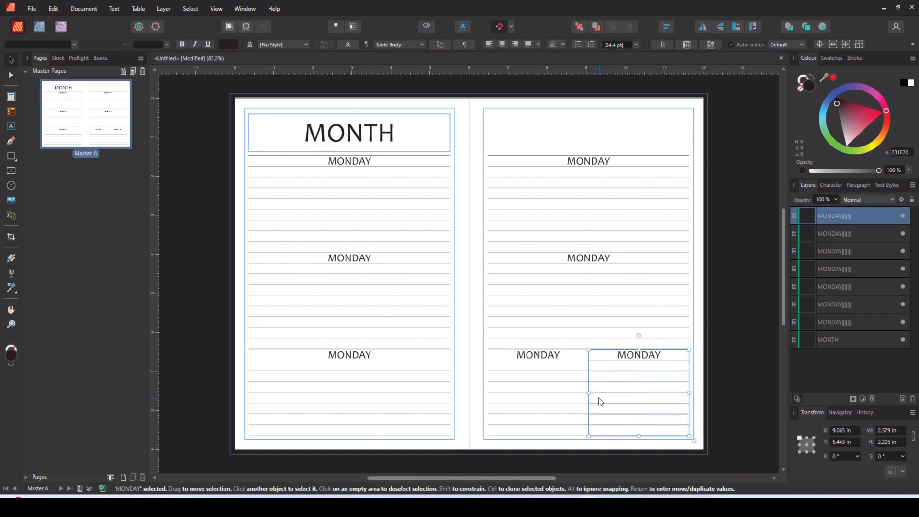
pyautogui.moveTo(590, 394); pyautogui.dragTo(584, 393)
pyautogui.click(577, 396)
pyautogui.click(737, 358)
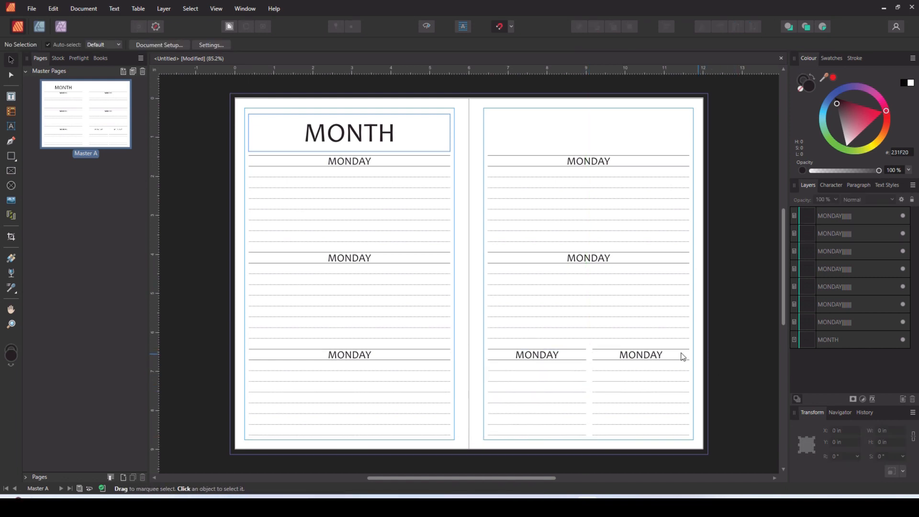
# - Change the copied headings to TUESDAY and WEDNESDAY on the left page and THURSDAY, FRIDAY, SATURDAY and SUNDAY on the right page
pyautogui.click(362, 259)
pyautogui.doubleClick(358, 257)
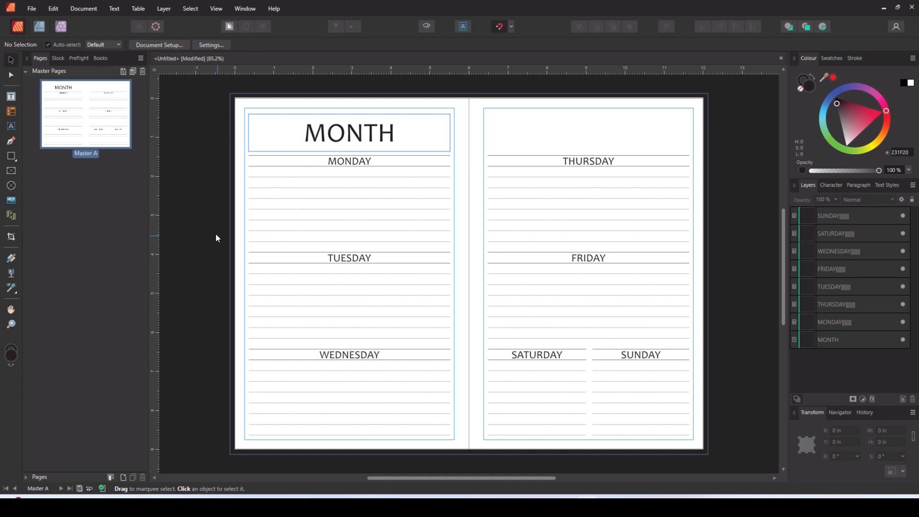
# - Add 2023-2024 Planner Merge Data.xlsx as the data merge source with sheet 2024, and limit the merge to a page range
pyautogui.click(244, 9)
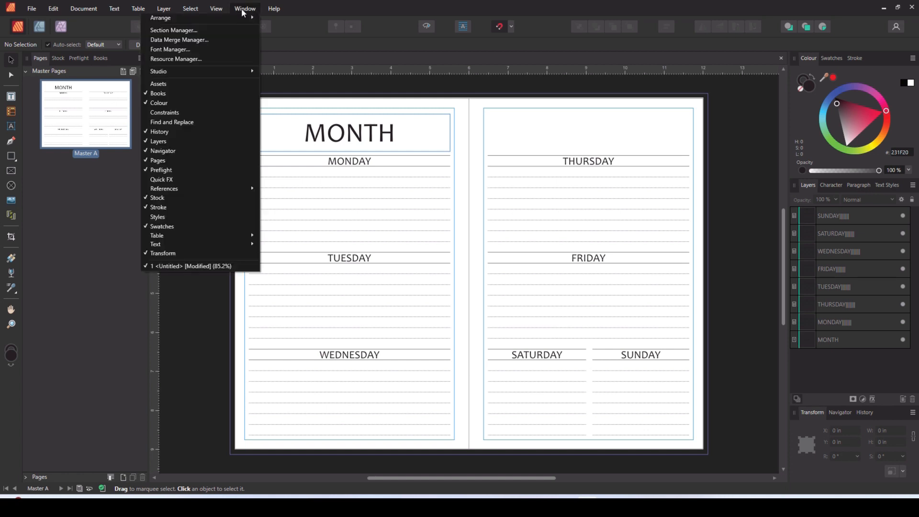
pyautogui.click(210, 41)
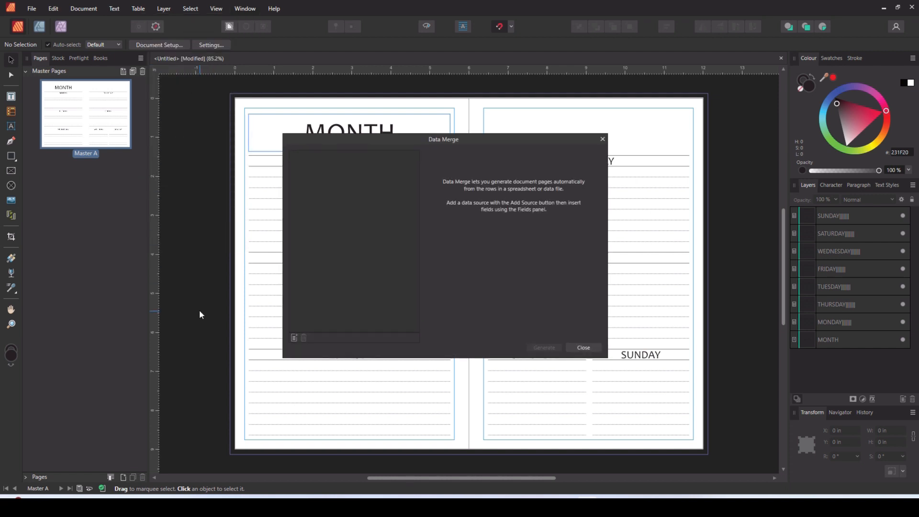
pyautogui.click(295, 338)
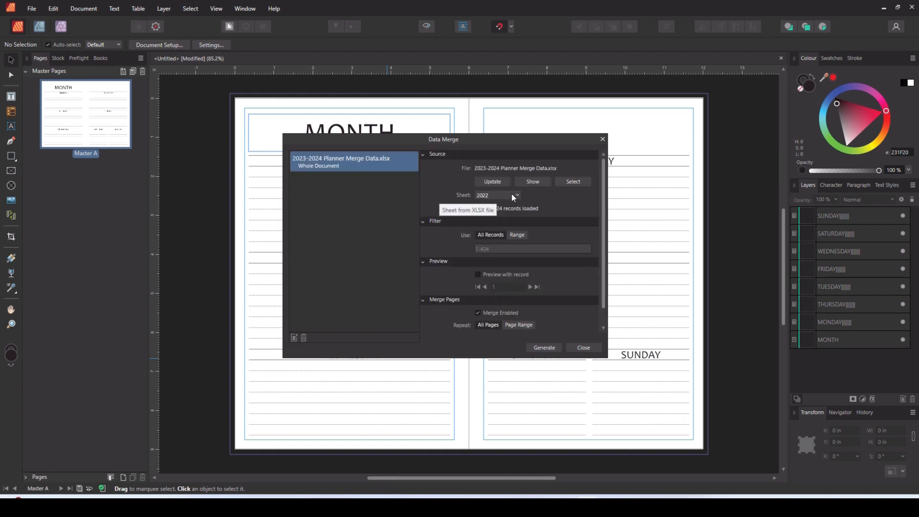
pyautogui.click(515, 196)
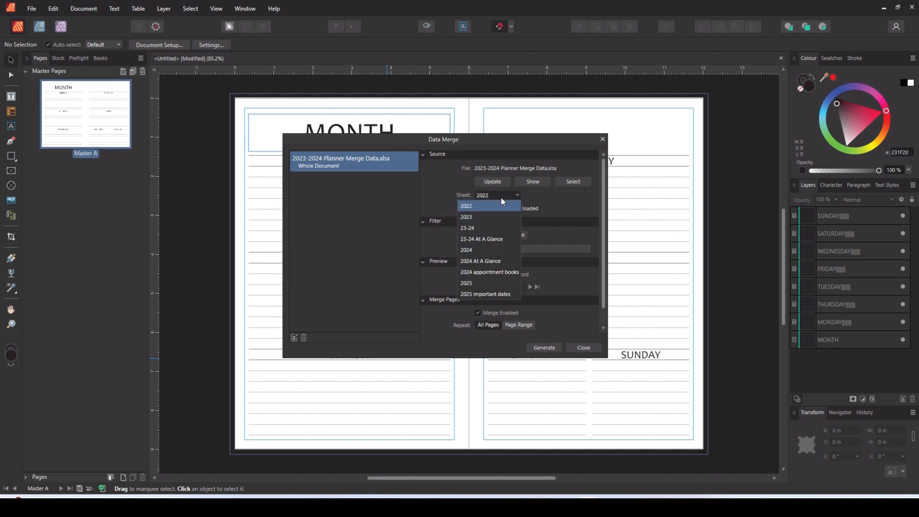
pyautogui.click(477, 250)
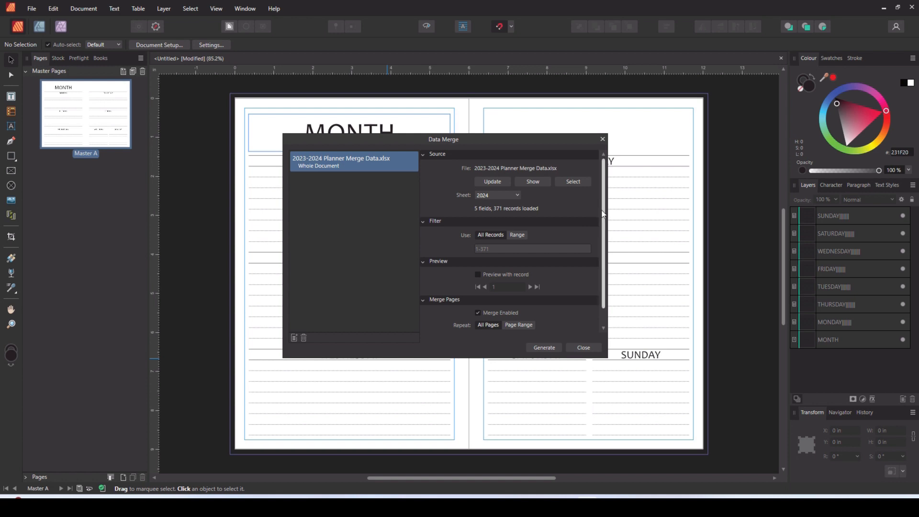
pyautogui.moveTo(603, 215); pyautogui.dragTo(605, 242)
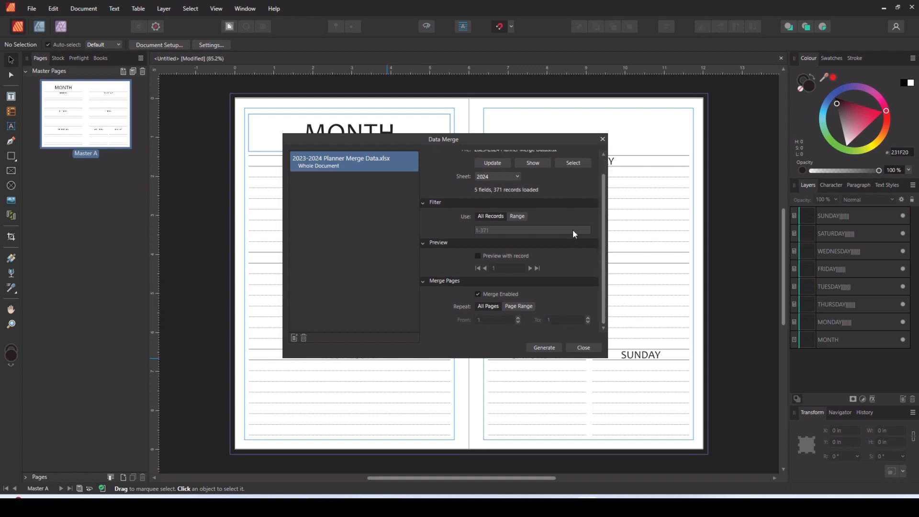
pyautogui.click(514, 308)
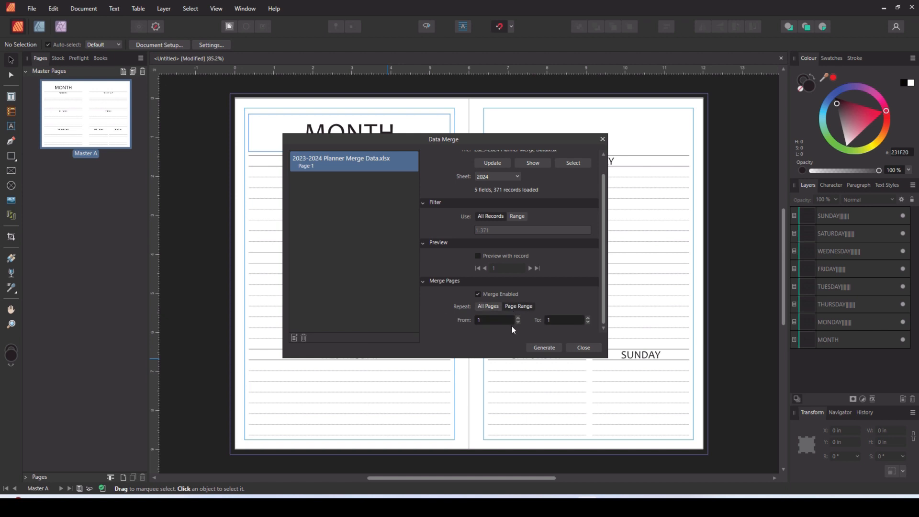
# - Set the data merge page range to run from page 2 to page 3 and finish the merge setup
pyautogui.click(488, 320)
pyautogui.write('2')
pyautogui.click(557, 320)
pyautogui.write('3')
pyautogui.click(581, 349)
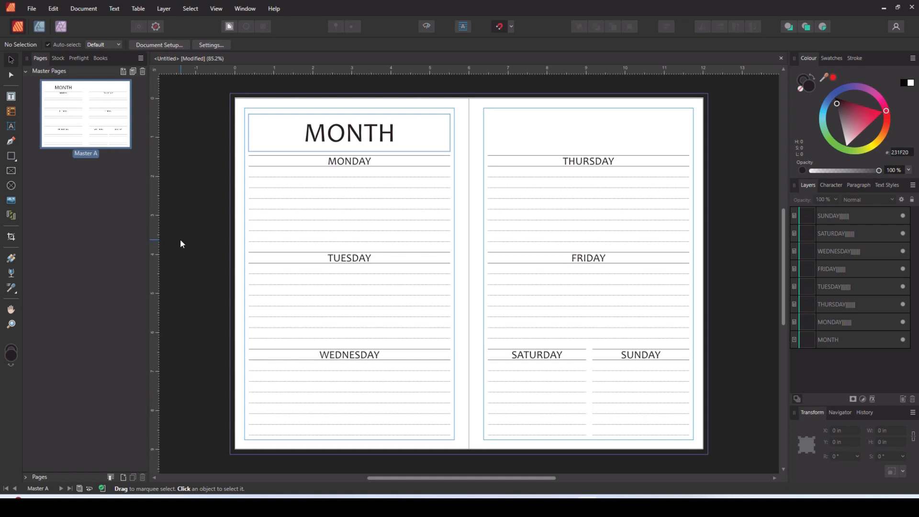
# - Draw a data merge layout with 3 rows and 1 column over the left page's day tables, about 0.85 in wide and 7.43 in tall
pyautogui.click(10, 216)
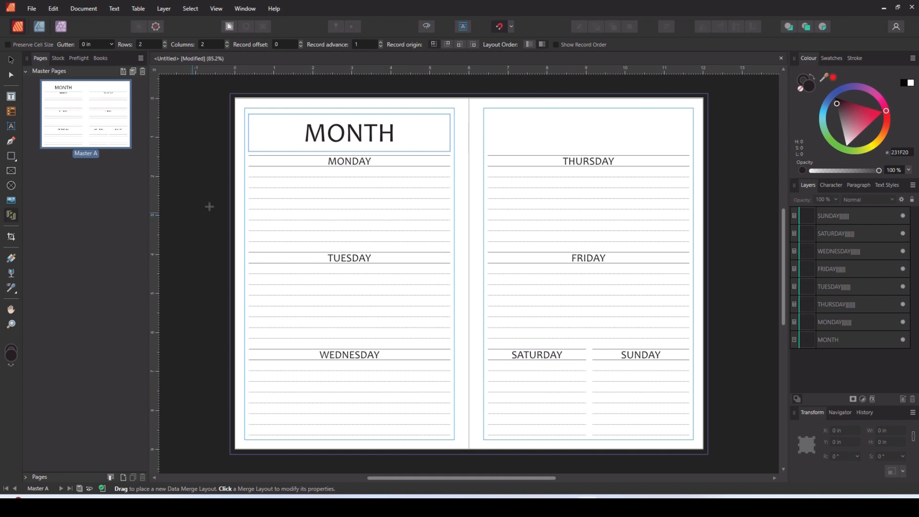
pyautogui.moveTo(247, 155); pyautogui.dragTo(281, 435)
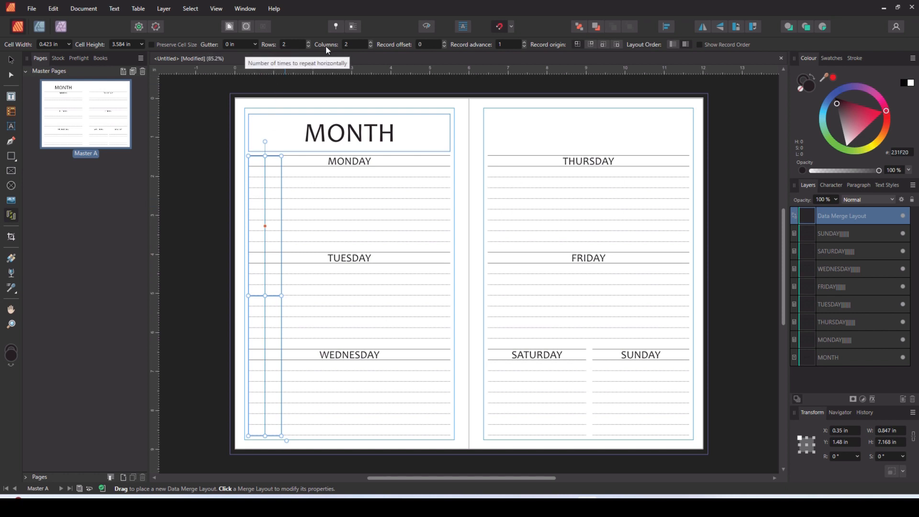
pyautogui.click(370, 47)
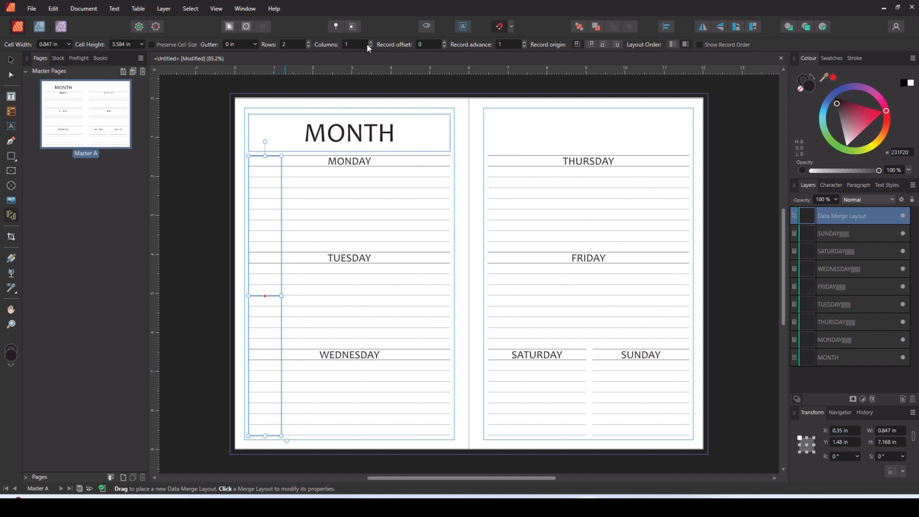
pyautogui.click(308, 41)
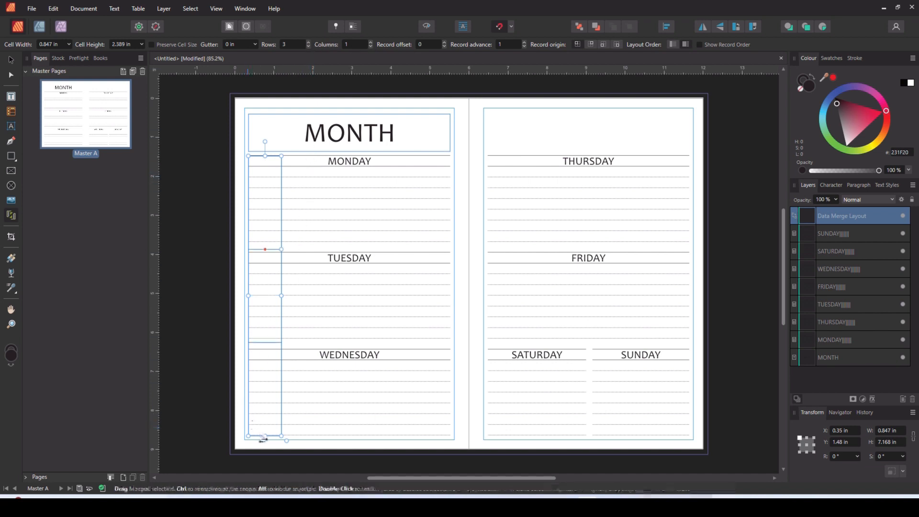
pyautogui.moveTo(265, 438); pyautogui.dragTo(264, 446)
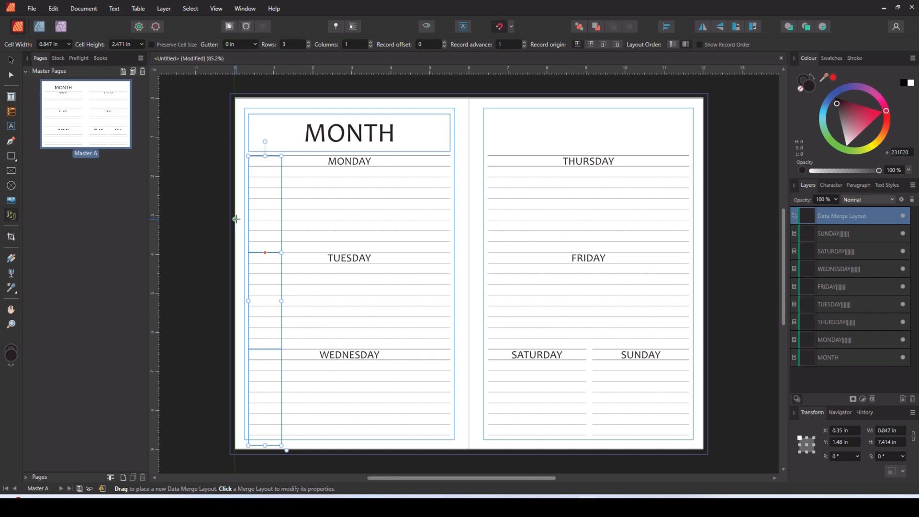
pyautogui.keyDown('ctrl'); pyautogui.scroll(3, 257, 185); pyautogui.keyUp('ctrl')
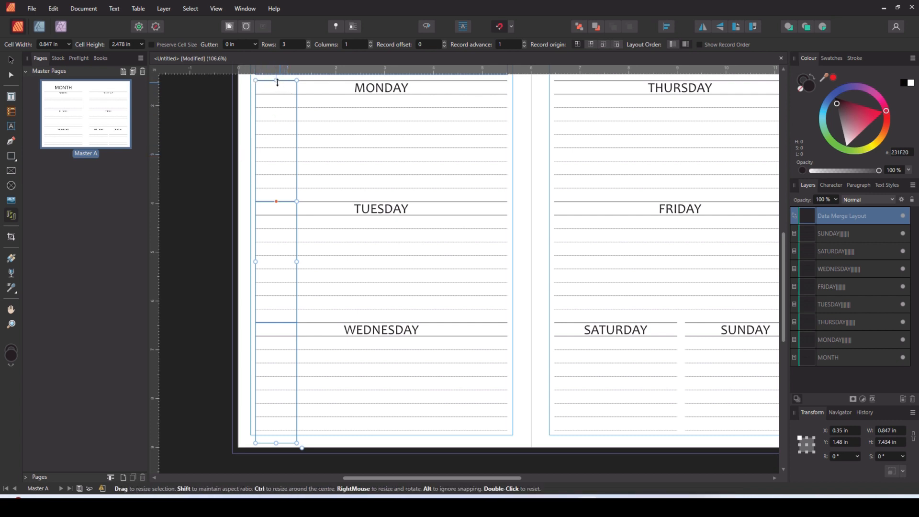
pyautogui.press('v')
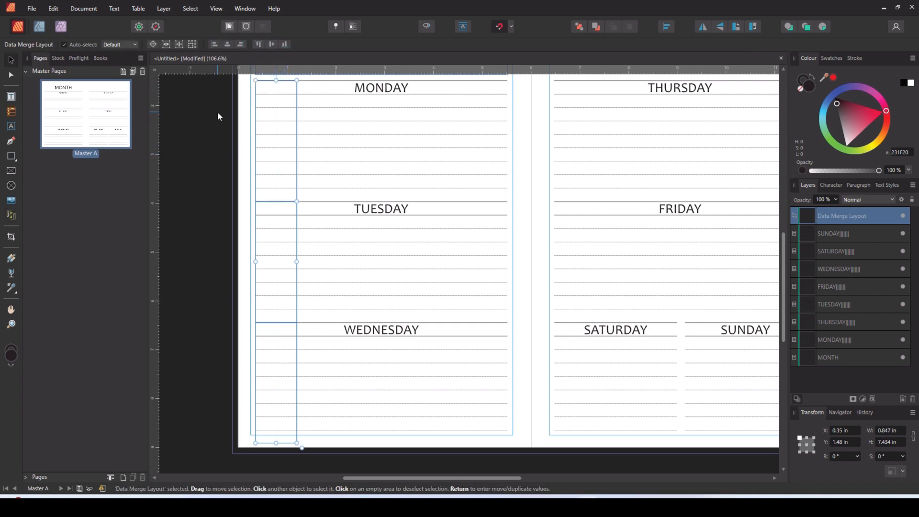
# - Draw a text frame about 0.59 x 0.28 in inside the merge layout, at the start of the MONDAY heading row
pyautogui.click(12, 99)
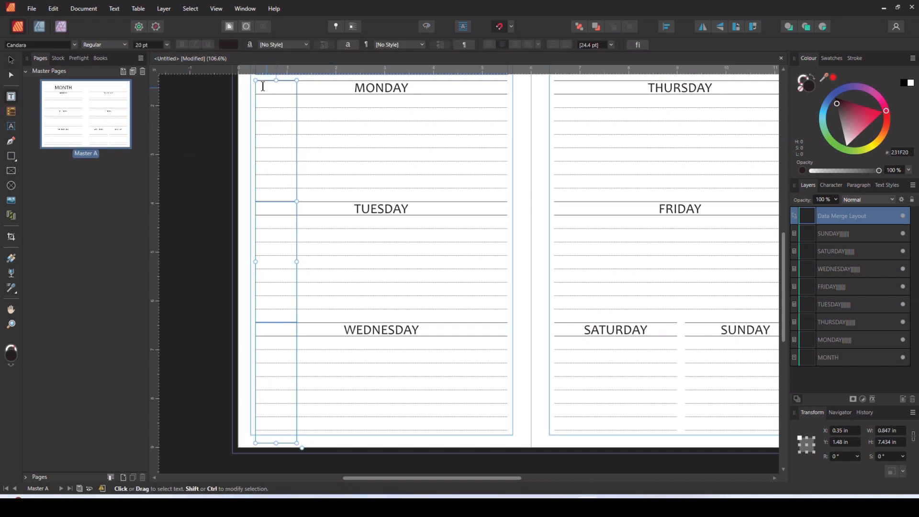
pyautogui.scroll(3, 369, 121)
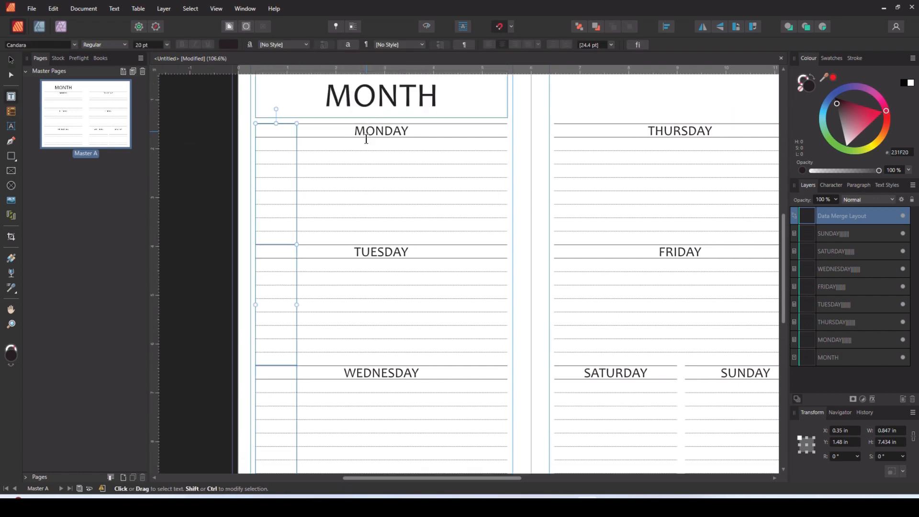
pyautogui.moveTo(239, 138); pyautogui.dragTo(275, 150)
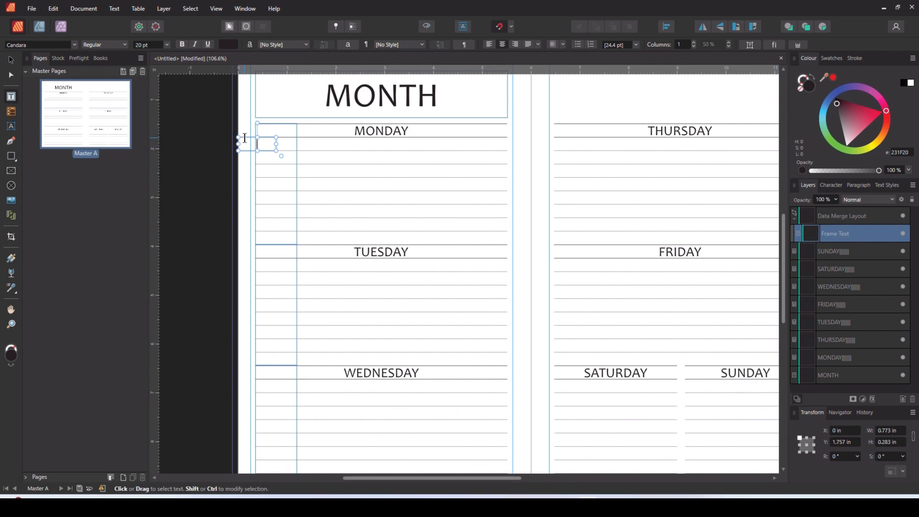
pyautogui.moveTo(244, 136); pyautogui.dragTo(299, 130)
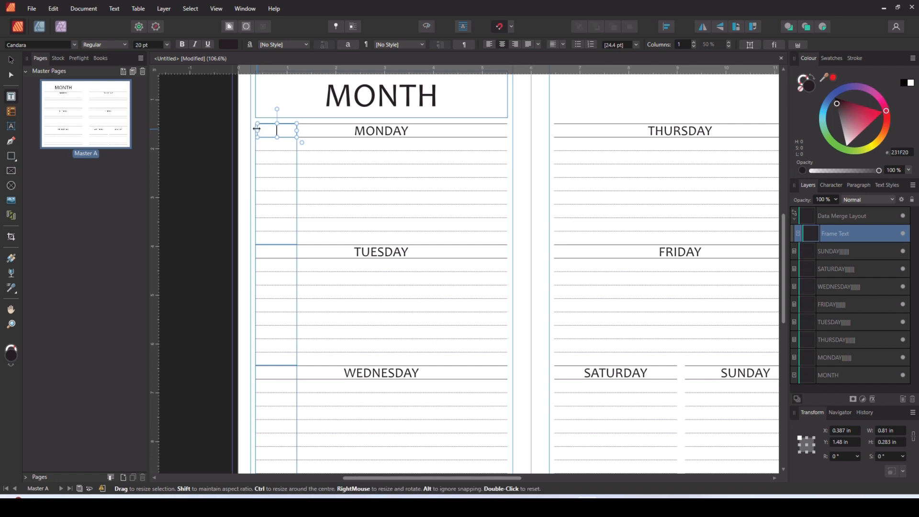
pyautogui.moveTo(257, 129); pyautogui.dragTo(255, 129)
pyautogui.moveTo(297, 130); pyautogui.dragTo(284, 130)
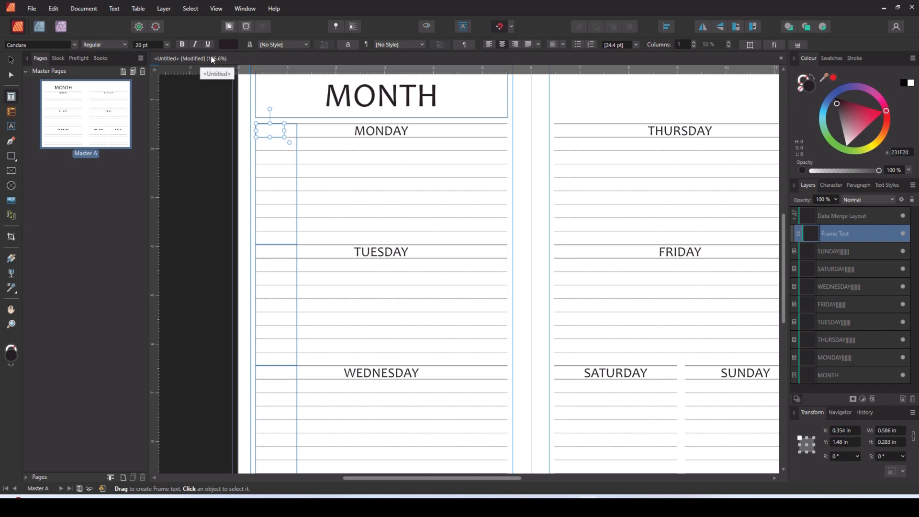
# - Insert the DATE data merge field into the text frame beside the MONDAY heading
pyautogui.click(245, 9)
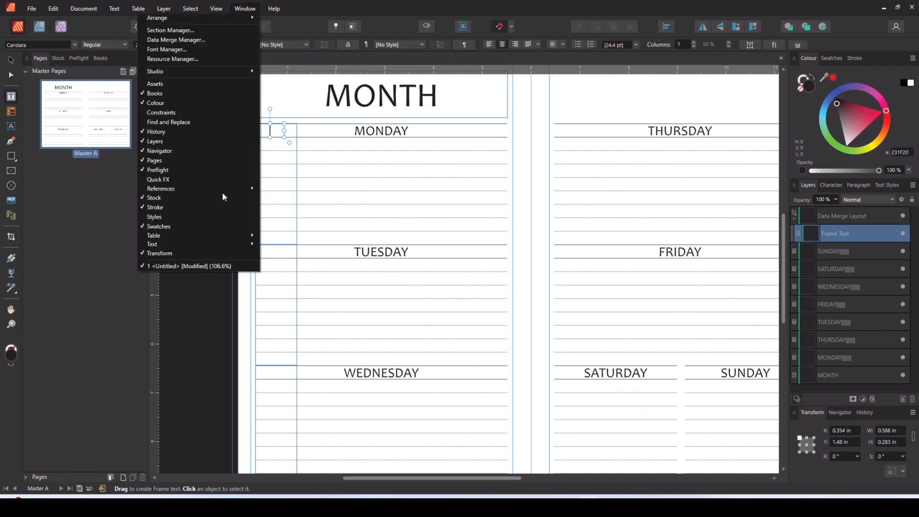
pyautogui.moveTo(221, 189)
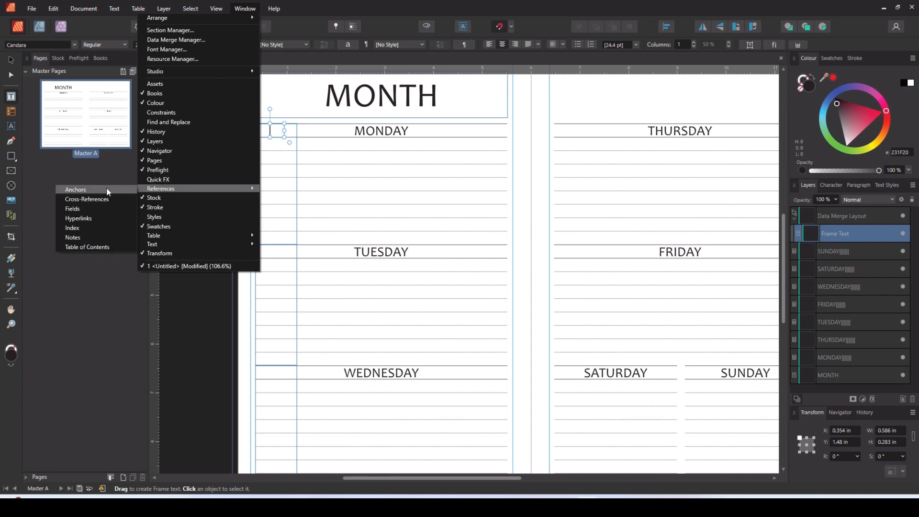
pyautogui.click(93, 208)
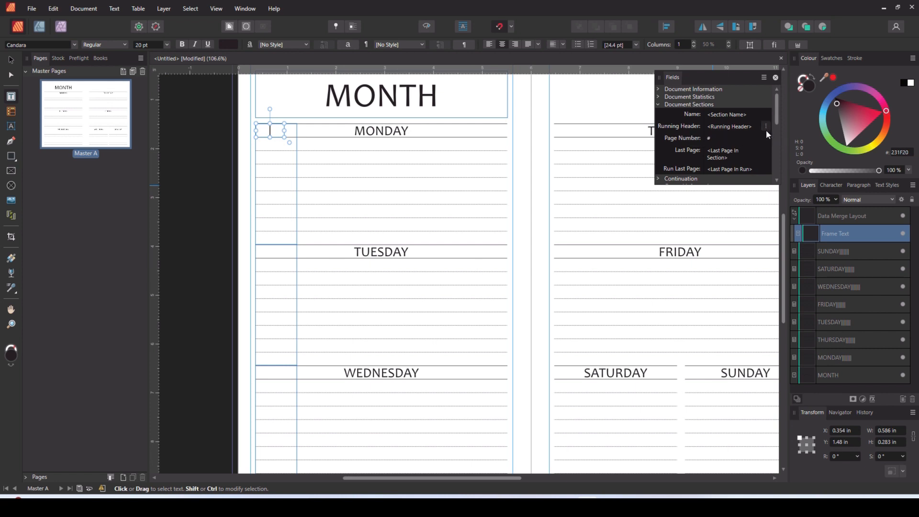
pyautogui.moveTo(776, 120); pyautogui.dragTo(780, 168)
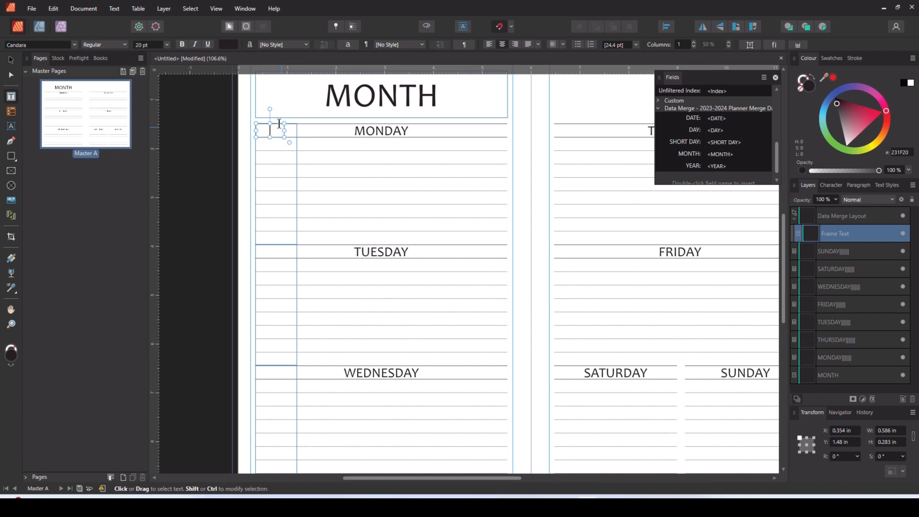
pyautogui.doubleClick(697, 121)
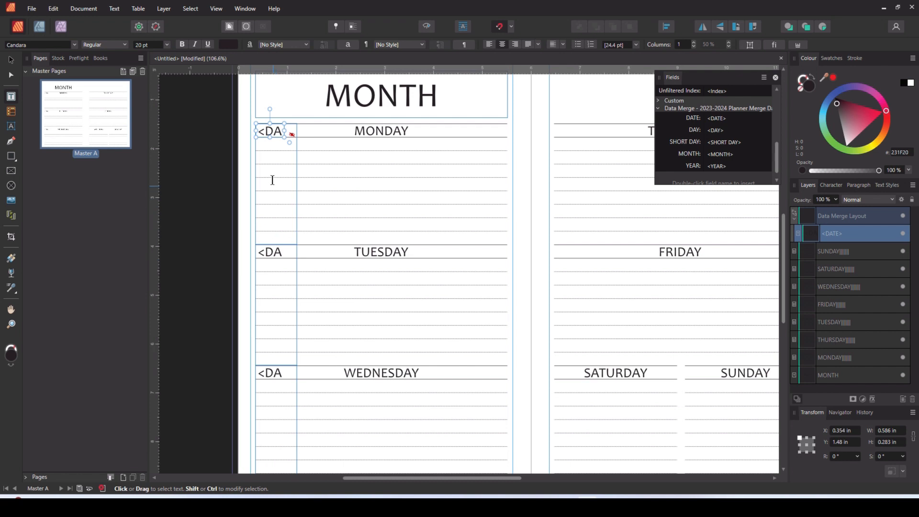
# - Set the DATE field's font size to 12 pt, then close the Fields list and deselect the frame
pyautogui.doubleClick(273, 132)
pyautogui.click(144, 44)
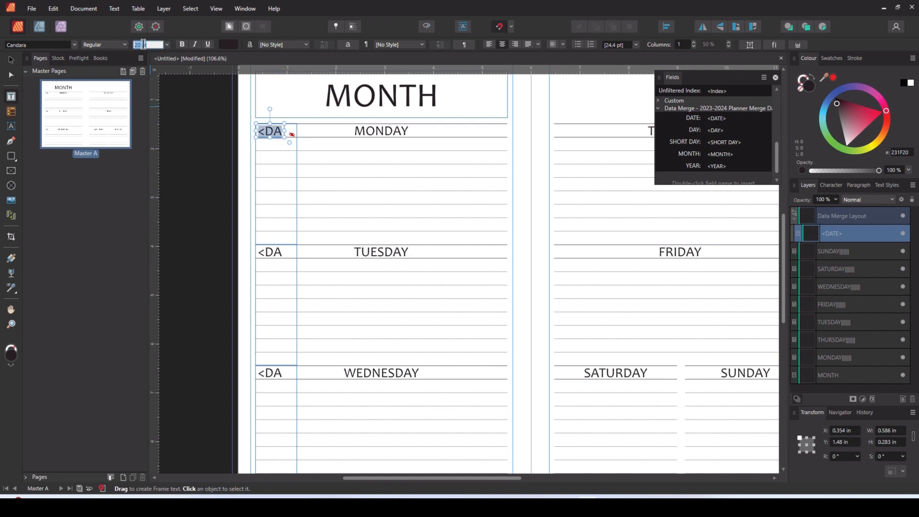
pyautogui.write('12')
pyautogui.press('Return')
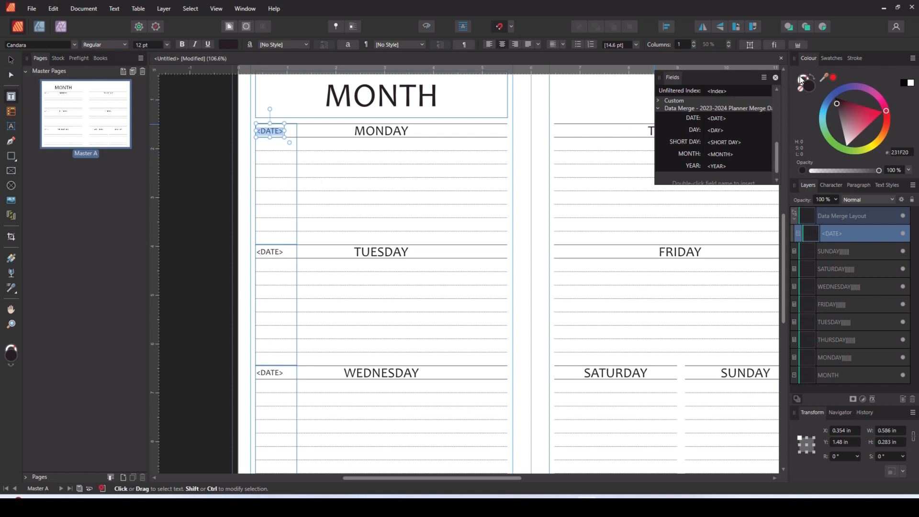
pyautogui.click(776, 78)
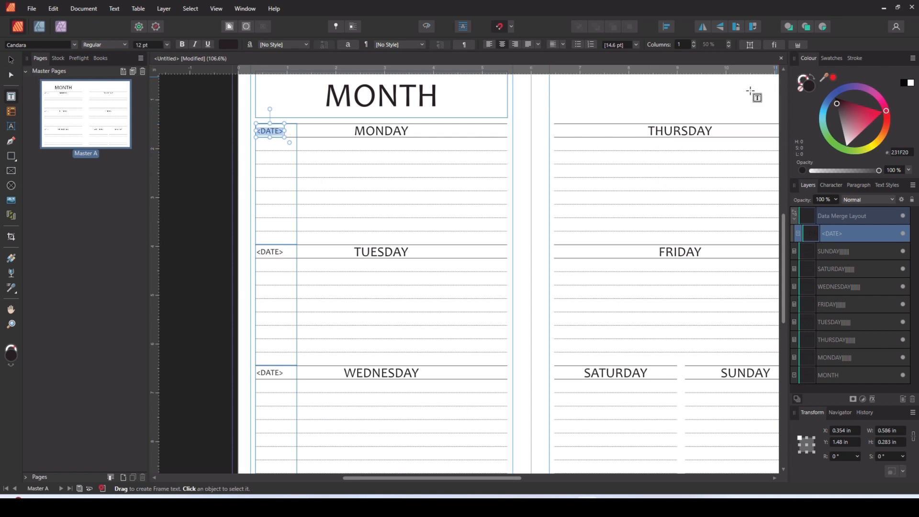
pyautogui.click(11, 59)
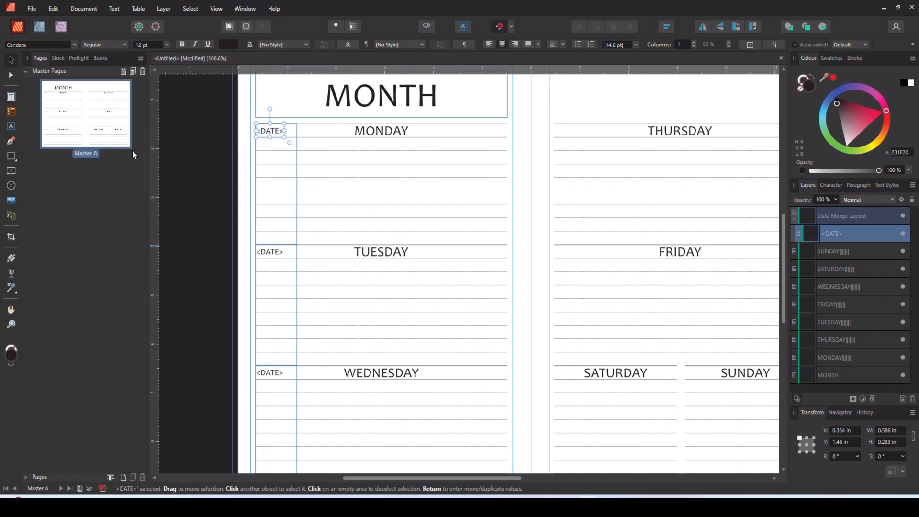
pyautogui.click(183, 206)
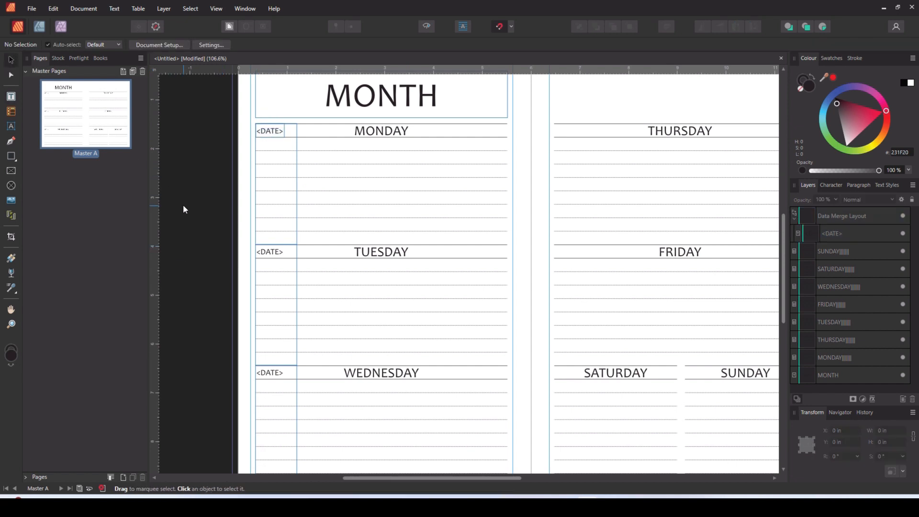
# - Duplicate the date merge layout onto the right page at X 6.477 in and again beside it at X 9.167 in
pyautogui.click(277, 255)
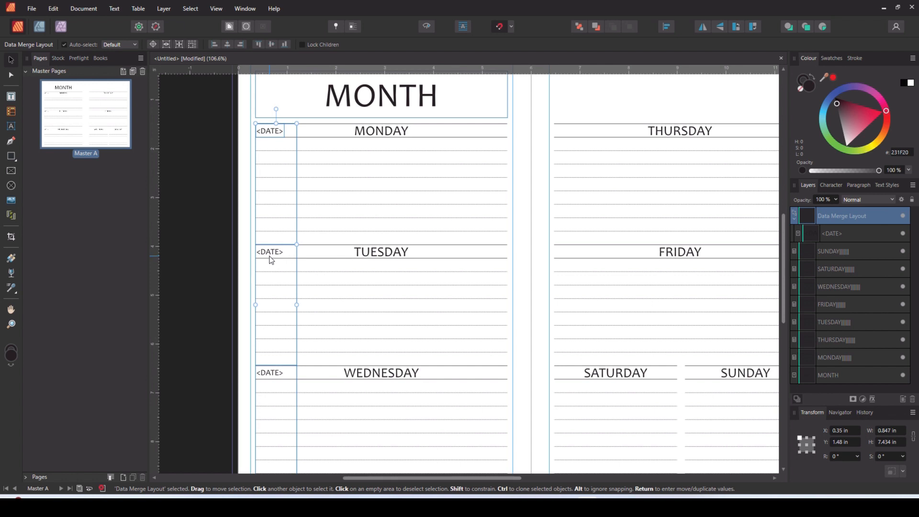
pyautogui.moveTo(271, 260); pyautogui.dragTo(571, 253)
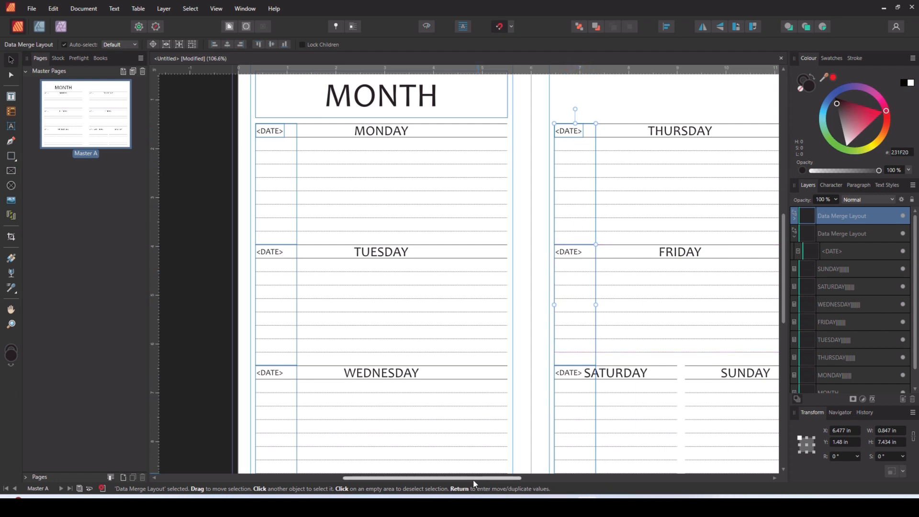
pyautogui.moveTo(475, 479); pyautogui.dragTo(561, 479)
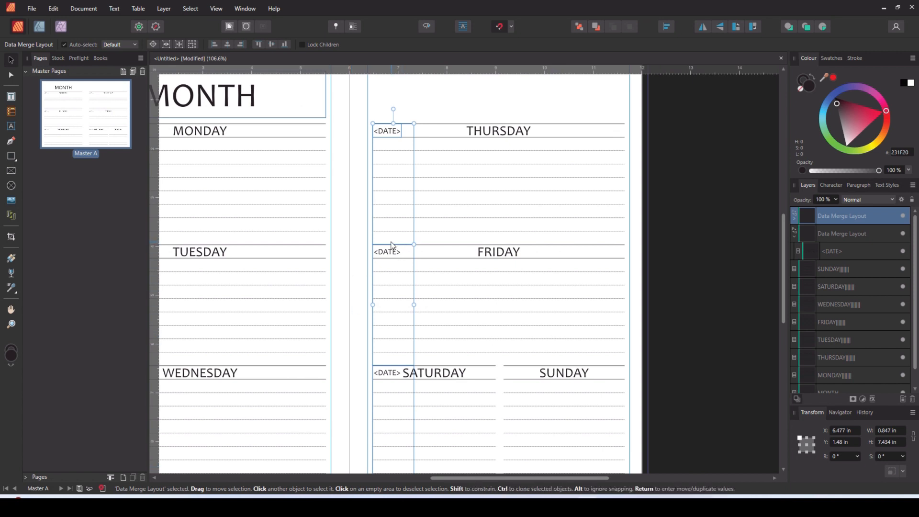
pyautogui.moveTo(396, 256); pyautogui.dragTo(528, 259)
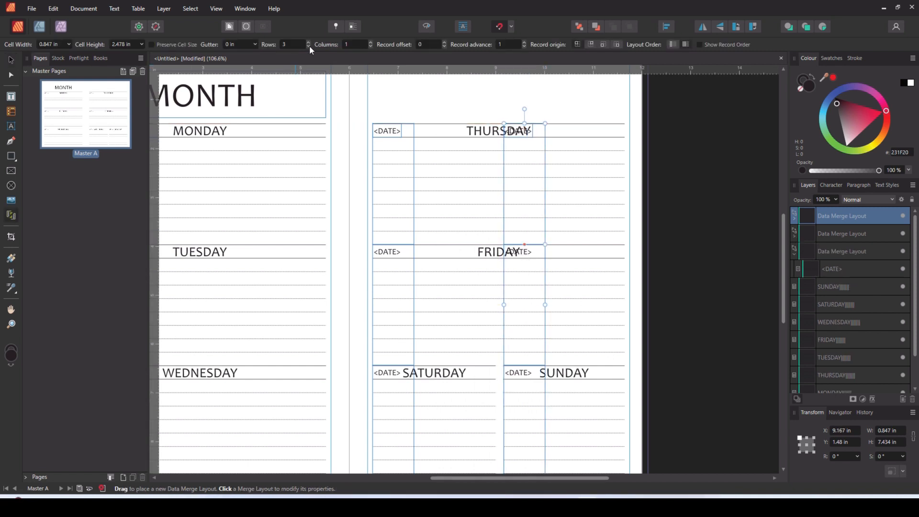
# - Reduce the second right-page copy to one row and resize it to about 2.48 in tall over the SUNDAY table
pyautogui.click(308, 46)
pyautogui.click(308, 46)
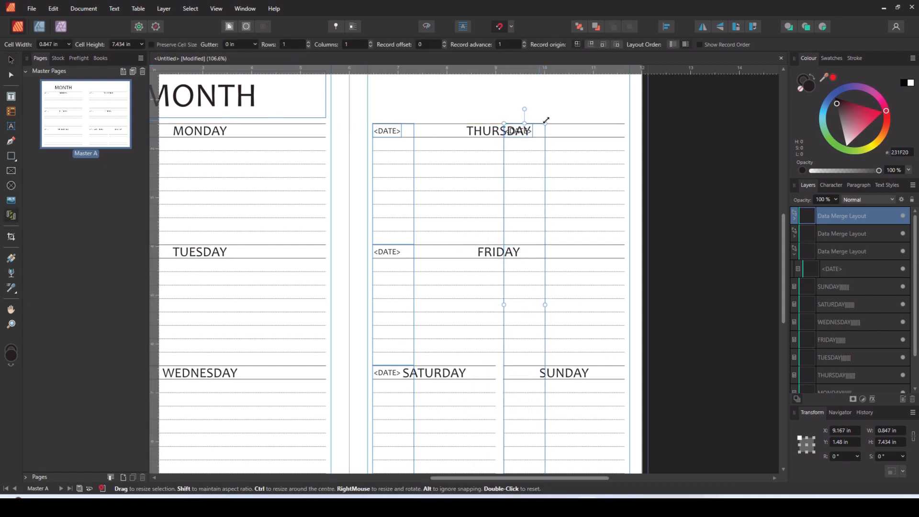
pyautogui.scroll(-1, 524, 124)
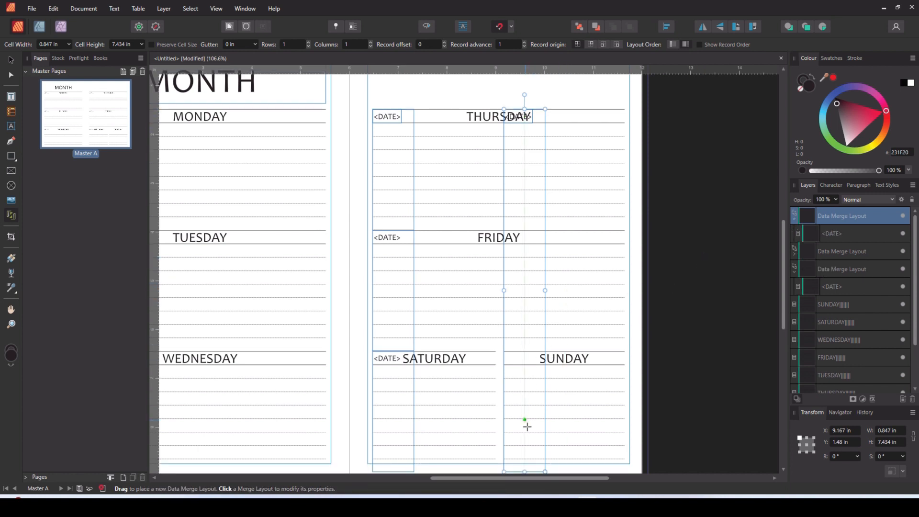
pyautogui.moveTo(526, 472); pyautogui.dragTo(525, 230)
pyautogui.moveTo(535, 110); pyautogui.dragTo(533, 351)
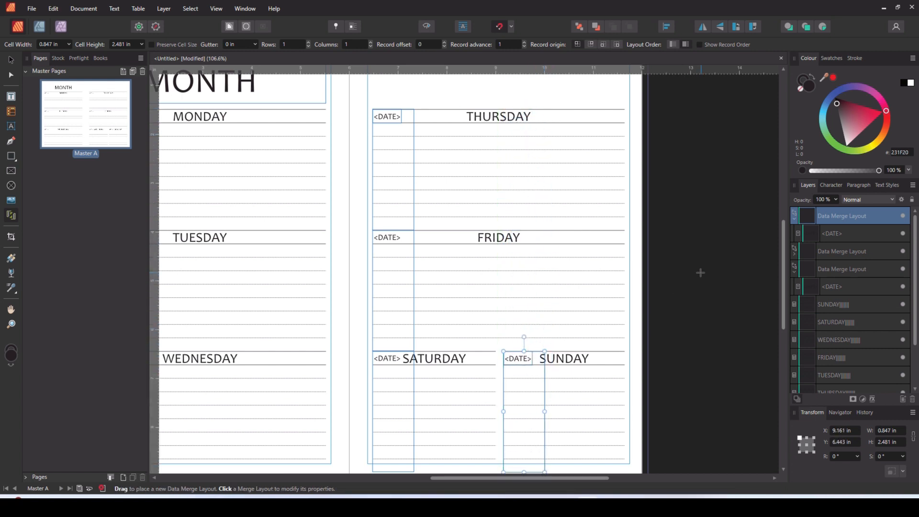
pyautogui.click(10, 60)
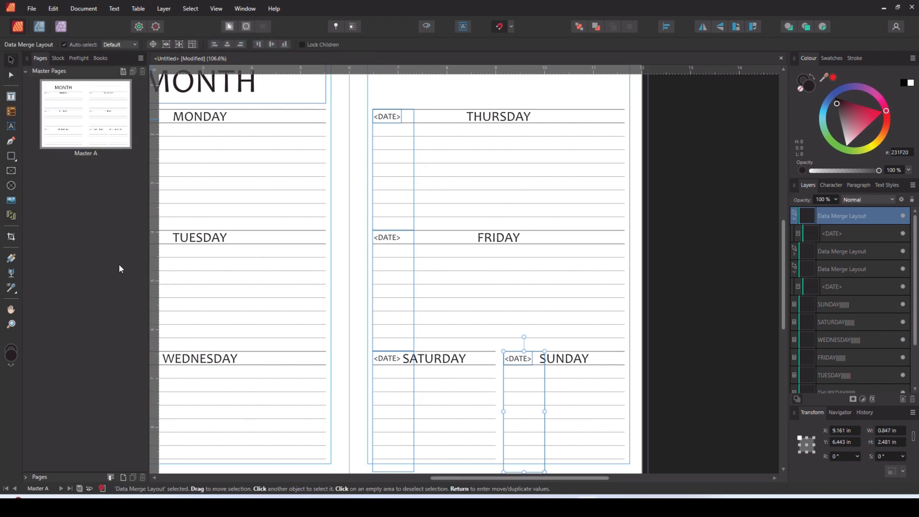
# - Show the record order and check it for each of the three data merge layouts
pyautogui.moveTo(469, 481); pyautogui.dragTo(384, 480)
pyautogui.click(244, 170)
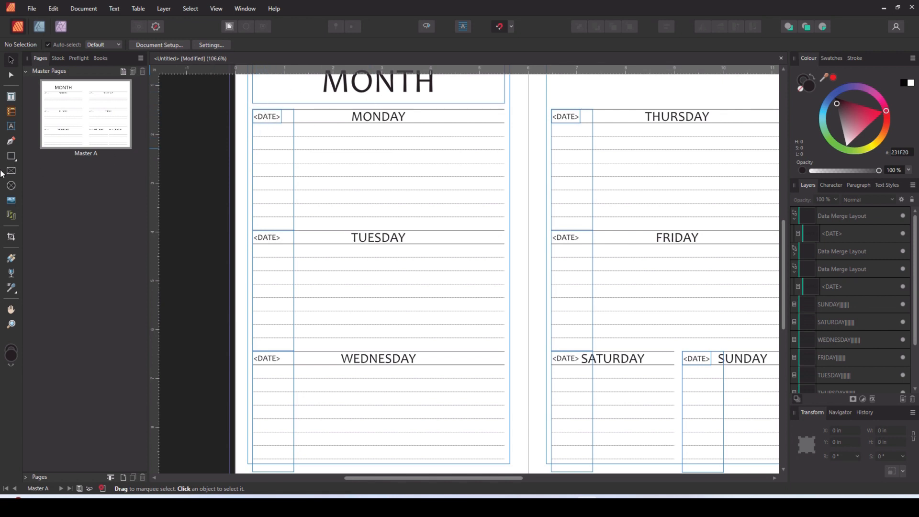
pyautogui.click(11, 215)
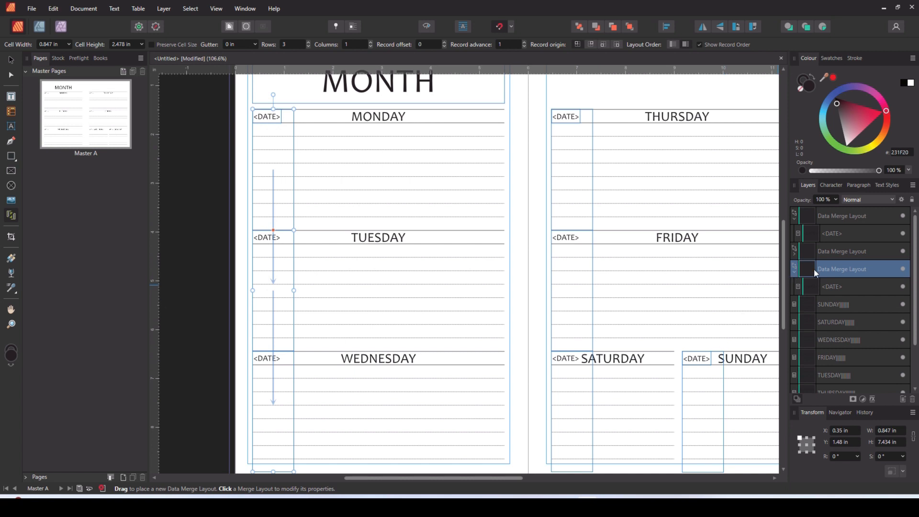
pyautogui.click(851, 252)
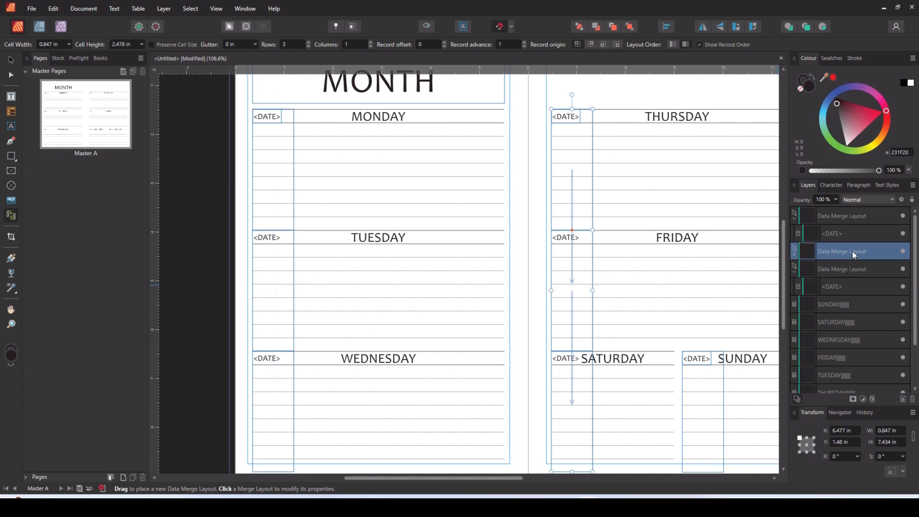
pyautogui.click(851, 216)
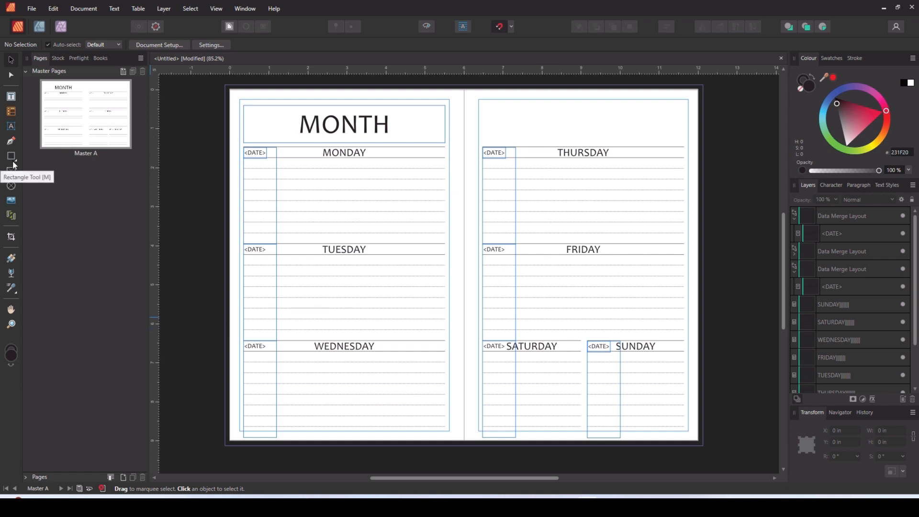
# - Add a text frame about 0.9 in wide and 0.13 in tall above the THURSDAY table, containing NOTES
pyautogui.click(12, 98)
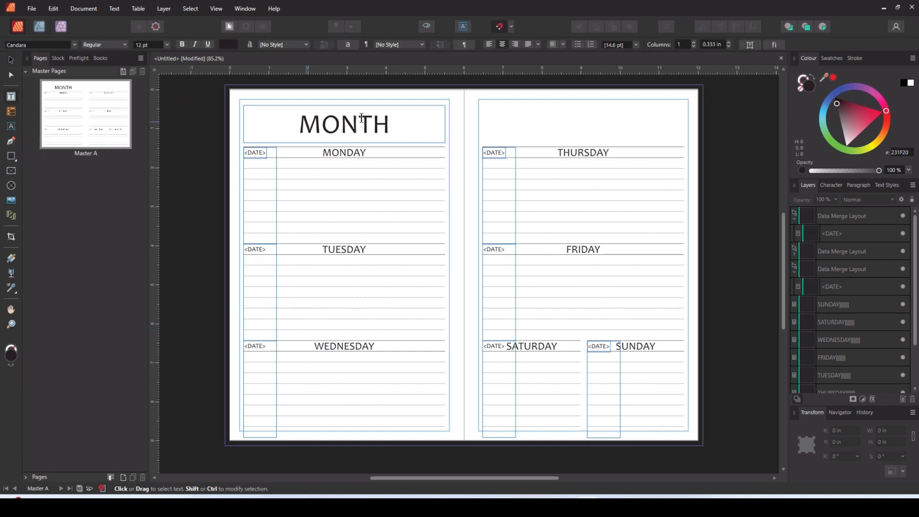
pyautogui.scroll(3, 504, 107)
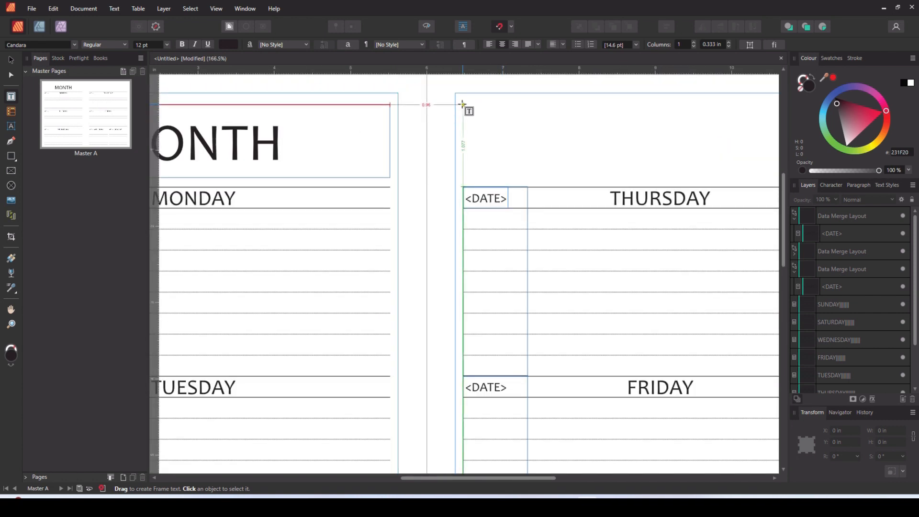
pyautogui.moveTo(463, 105); pyautogui.dragTo(531, 114)
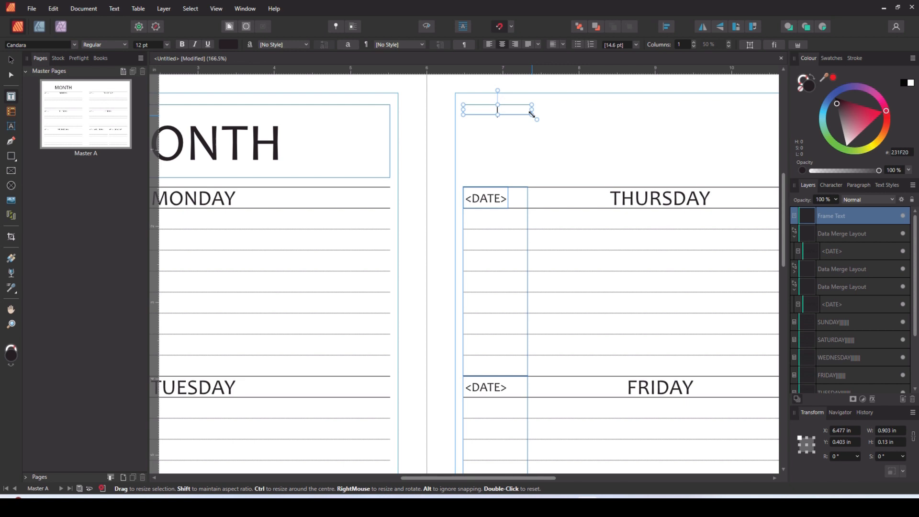
pyautogui.write('NOTE')
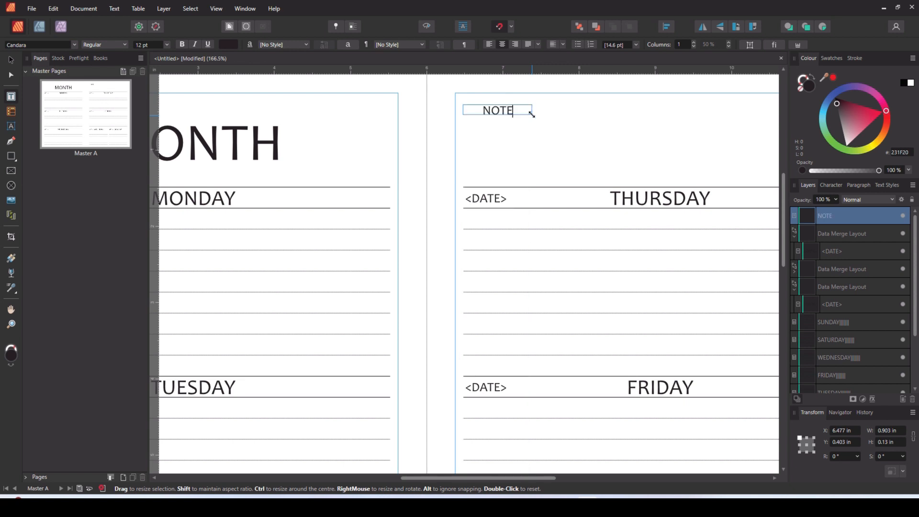
pyautogui.write('S')
# - Draw a rectangle about 2.43 by 0.89 in beside NOTES, above the THURSDAY table, and remove its fill
pyautogui.click(11, 156)
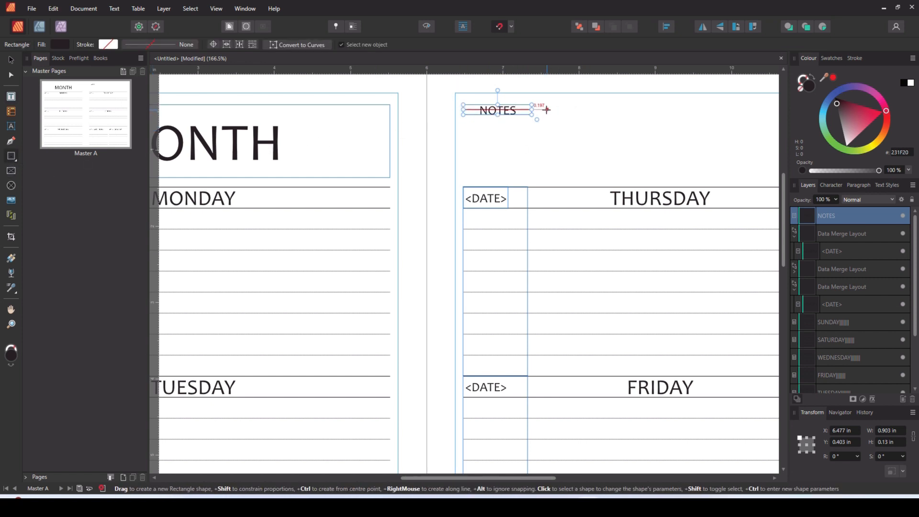
pyautogui.moveTo(547, 109); pyautogui.dragTo(733, 177)
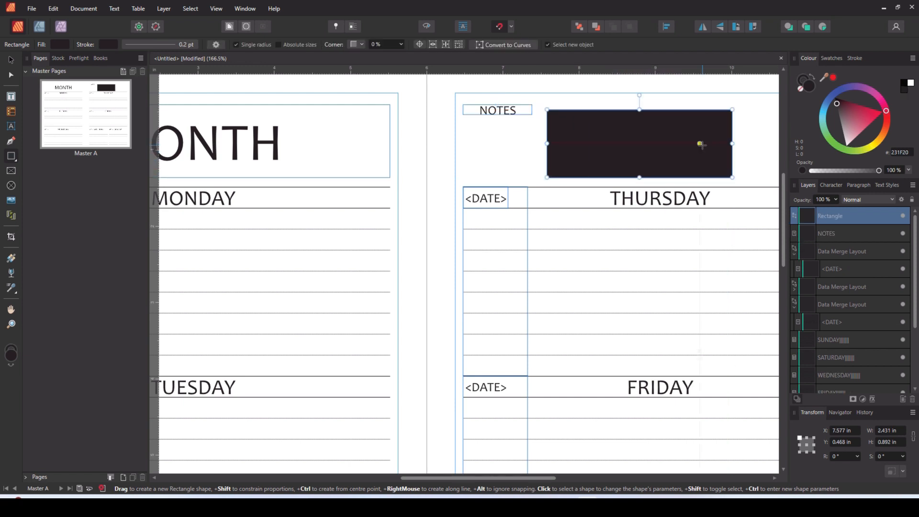
pyautogui.click(802, 89)
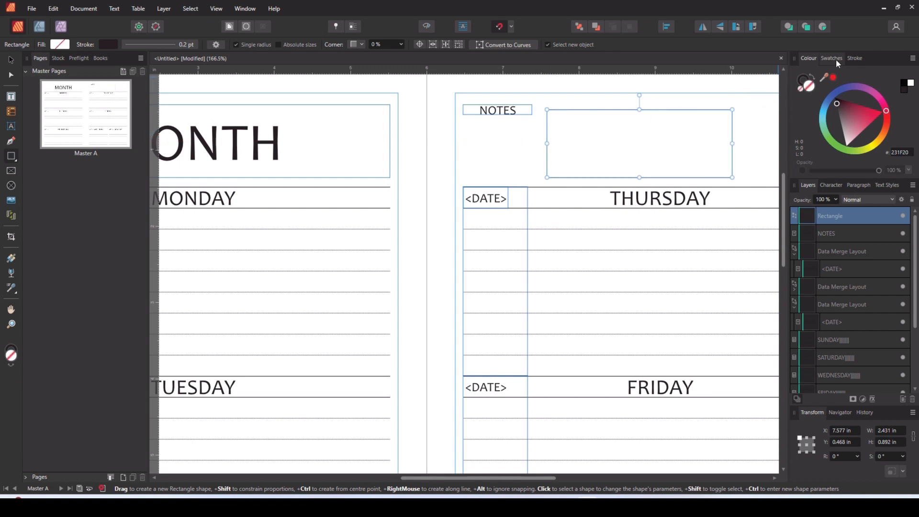
# - Give the rectangle a solid 1 pt stroke
pyautogui.click(856, 57)
pyautogui.click(903, 87)
pyautogui.write('1')
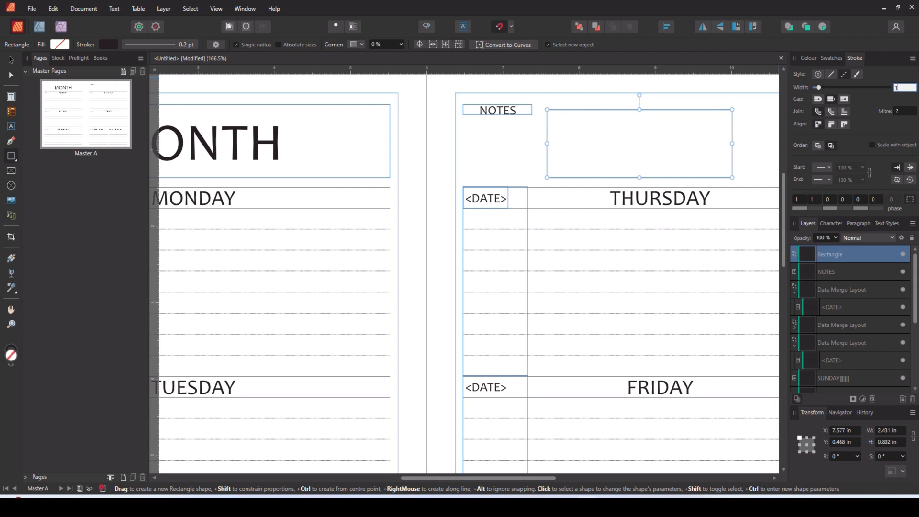
pyautogui.press('Return')
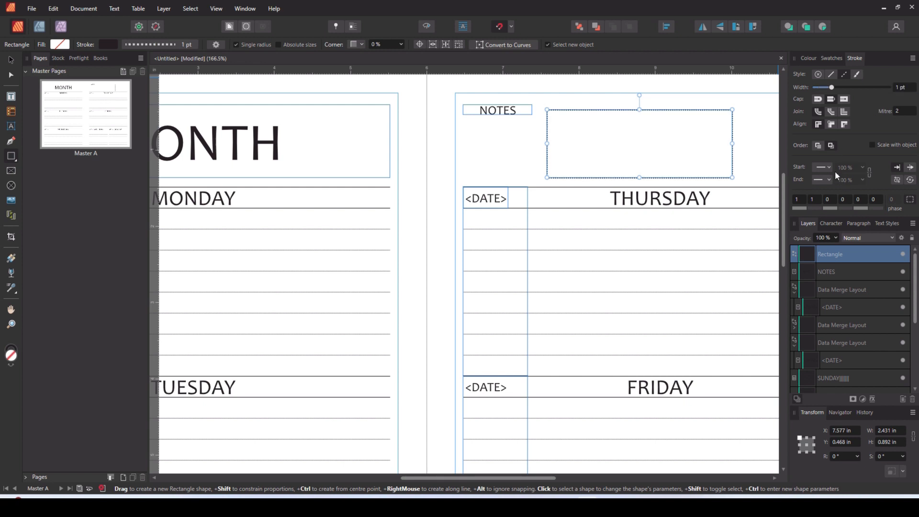
pyautogui.click(831, 74)
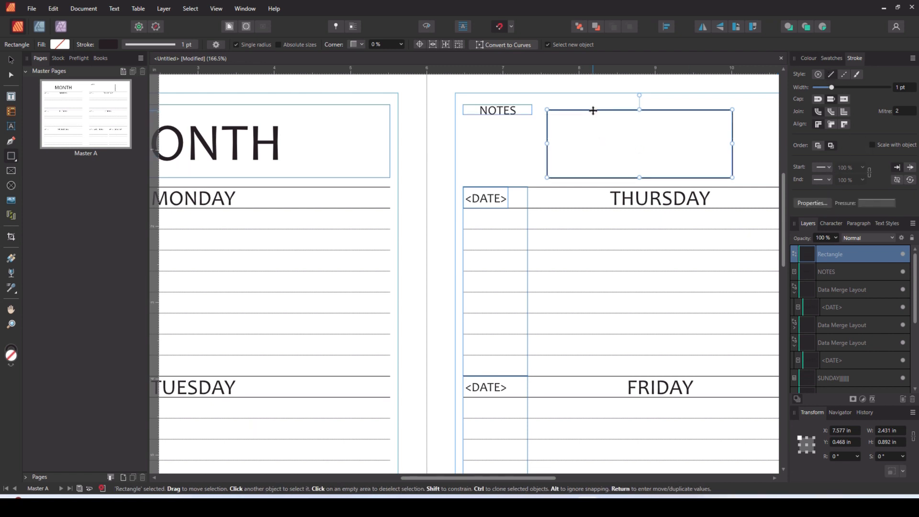
# - Move the rectangle to the THURSDAY table's left edge and widen it to the table's right edge
pyautogui.press('v')
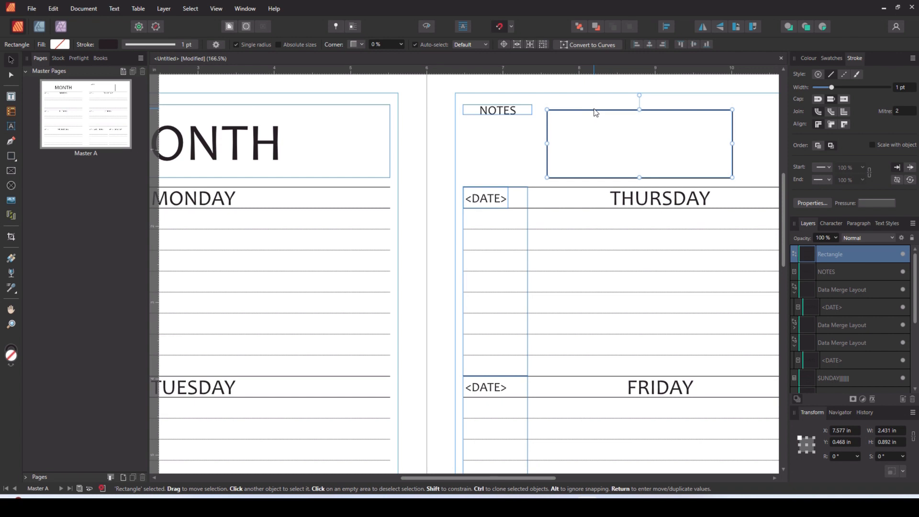
pyautogui.moveTo(595, 114); pyautogui.dragTo(511, 116)
pyautogui.moveTo(434, 478); pyautogui.dragTo(511, 460)
pyautogui.moveTo(443, 143); pyautogui.dragTo(653, 128)
# - Narrow the NOTES frame from its left side to about 0.74 in and show its Text Frame fill and stroke settings
pyautogui.click(274, 113)
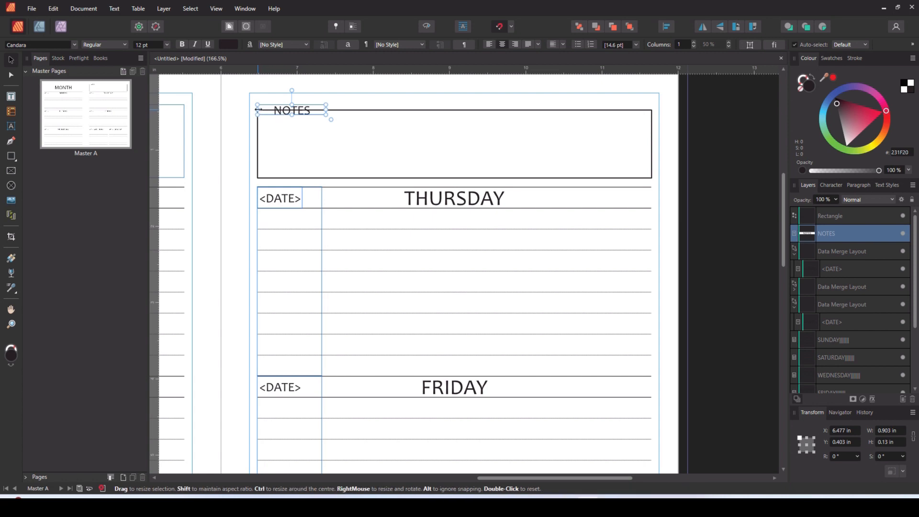
pyautogui.moveTo(258, 109); pyautogui.dragTo(270, 109)
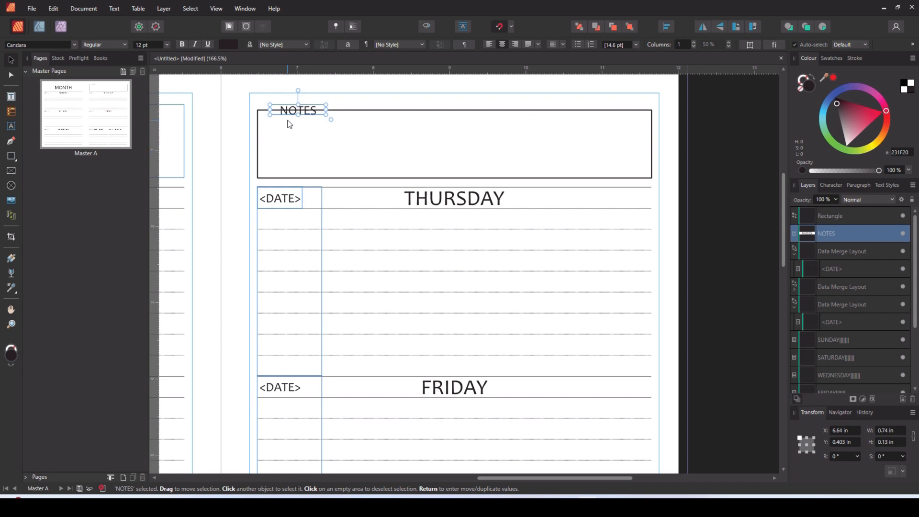
pyautogui.click(248, 9)
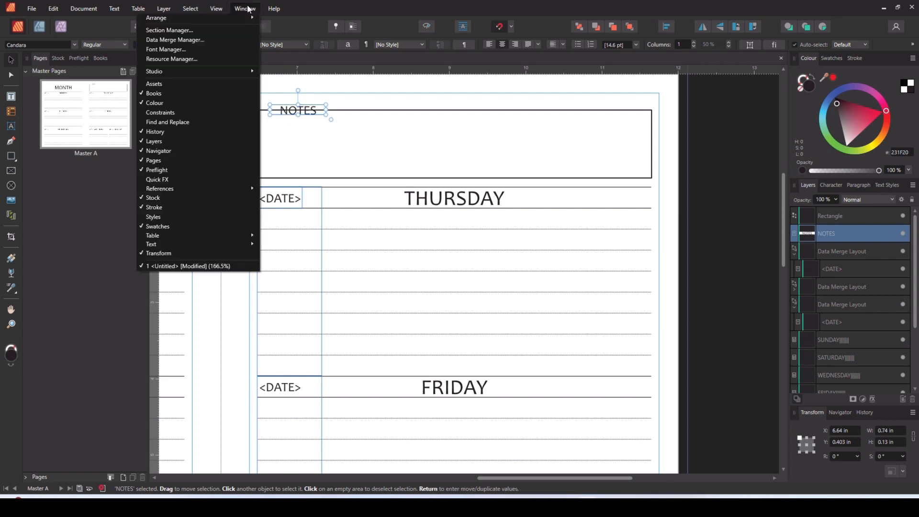
pyautogui.moveTo(225, 245)
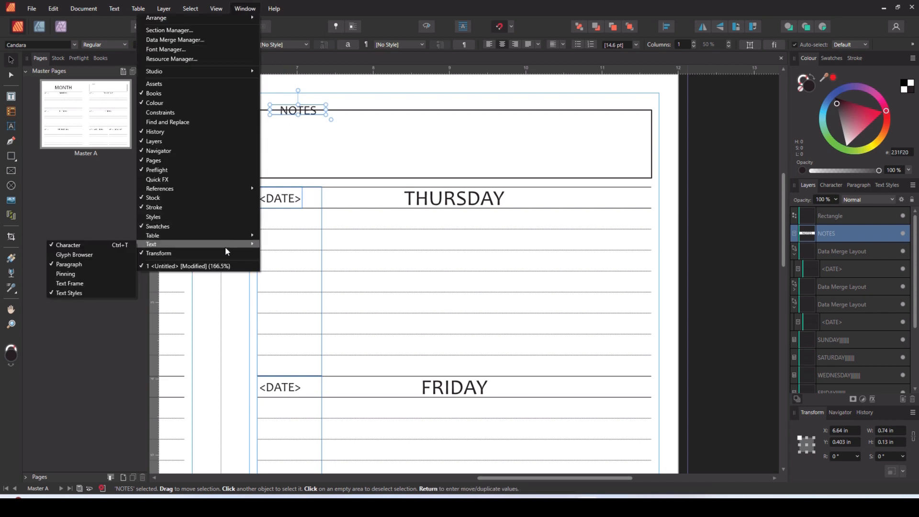
pyautogui.click(86, 283)
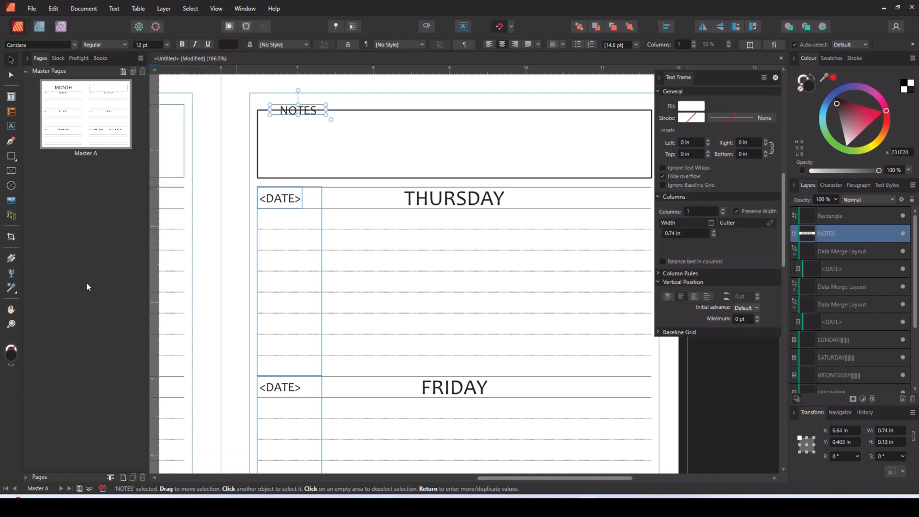
pyautogui.click(697, 117)
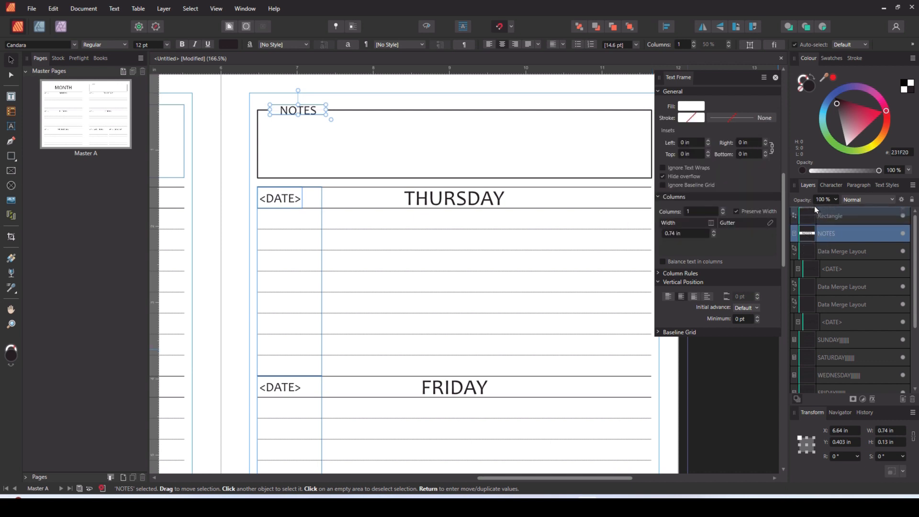
# - Move the NOTES layer above the rectangle, then deselect it and close the Text Frame settings
pyautogui.moveTo(814, 206); pyautogui.dragTo(815, 205)
pyautogui.click(743, 386)
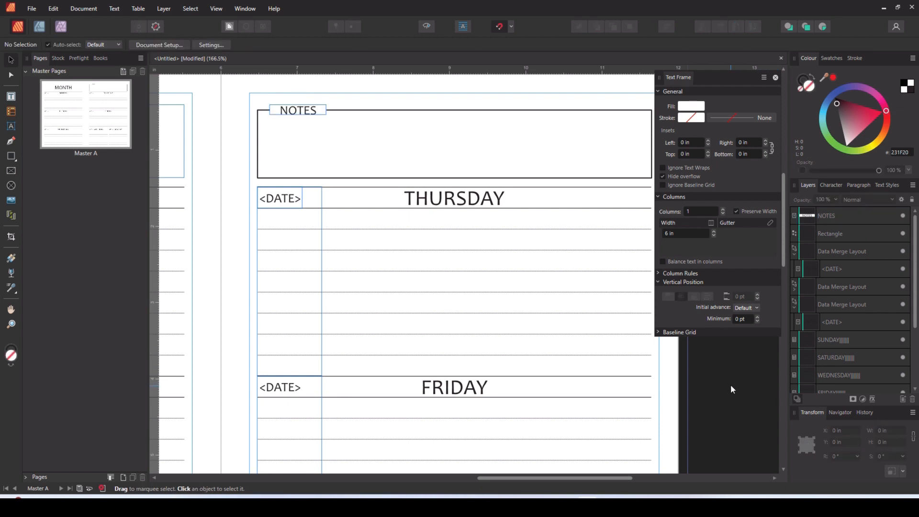
pyautogui.click(776, 77)
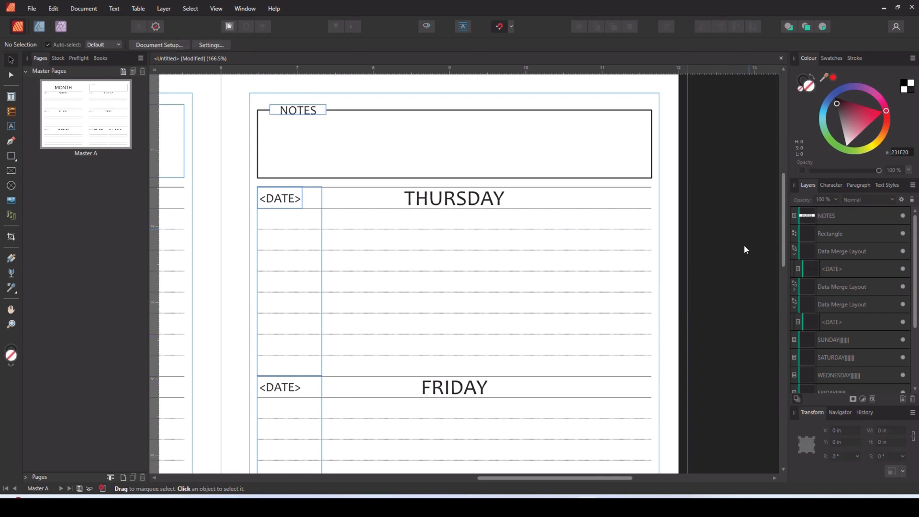
# - Show the whole master spread in Preview Mode
pyautogui.keyDown('ctrl'); pyautogui.scroll(-3, 743, 254); pyautogui.keyUp('ctrl')
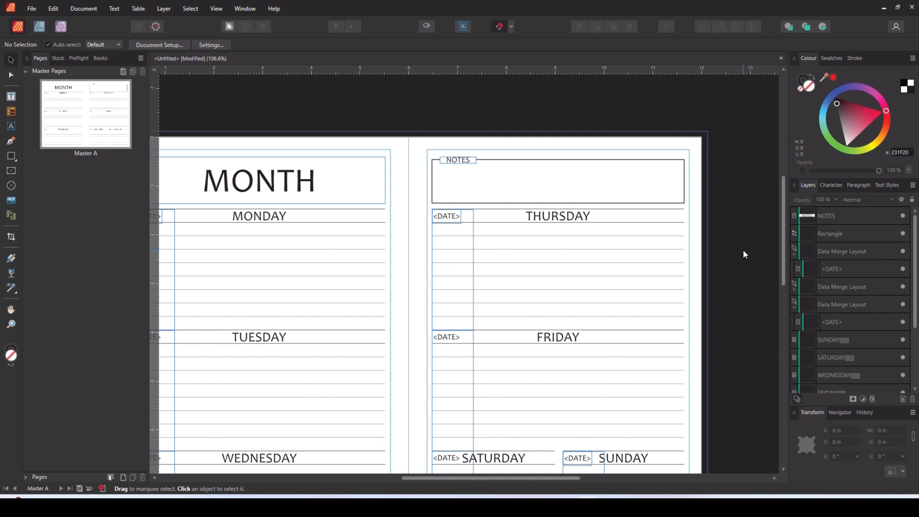
pyautogui.scroll(-1, 743, 254)
pyautogui.keyDown('ctrl'); pyautogui.scroll(-1, 744, 254); pyautogui.keyUp('ctrl')
pyautogui.scroll(-1, 743, 252)
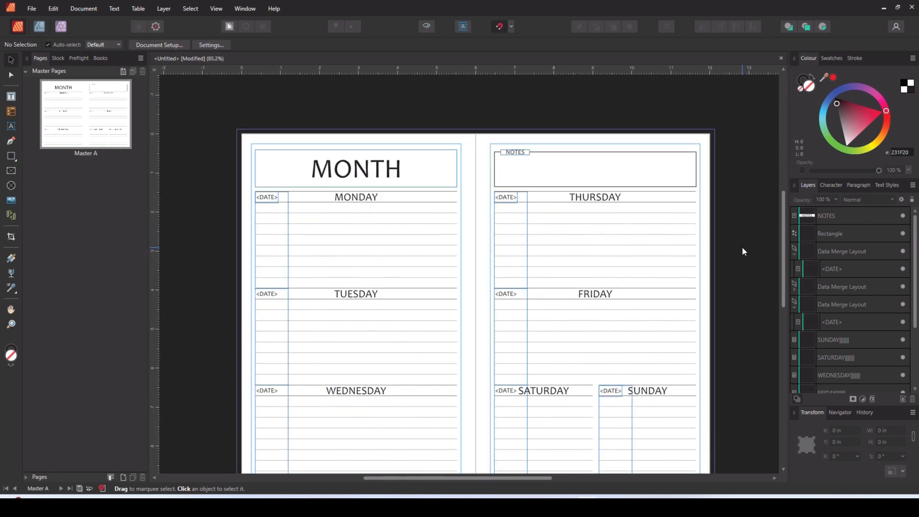
pyautogui.scroll(-1, 743, 249)
pyautogui.click(216, 9)
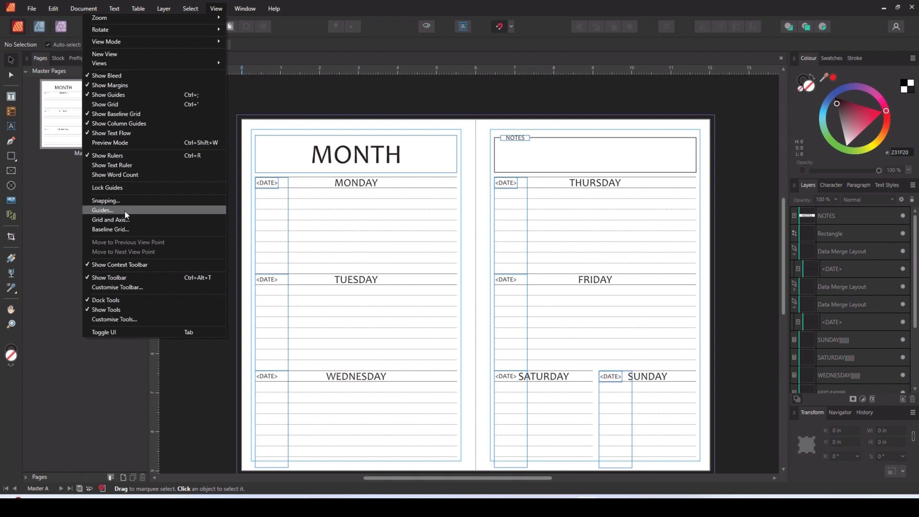
pyautogui.click(129, 142)
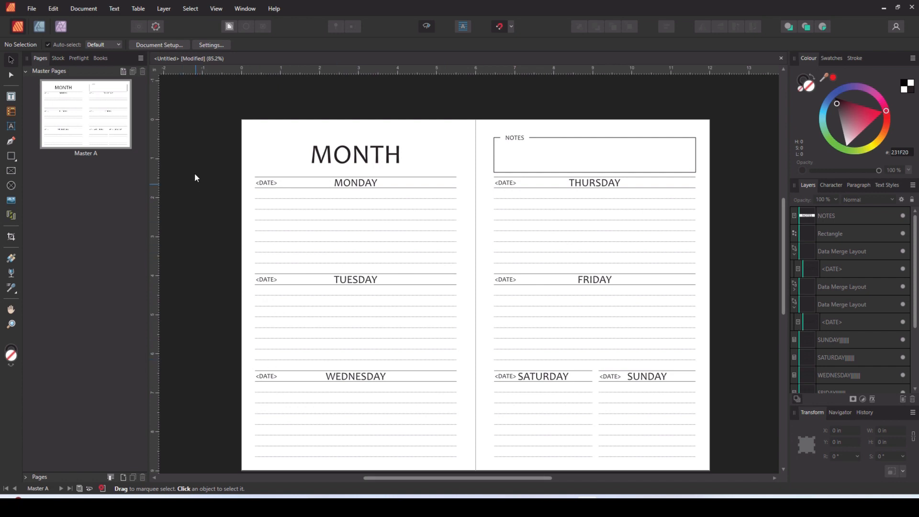
# - Clear the master from page 1 of the document and return to the spread of pages 2 and 3
pyautogui.click(24, 71)
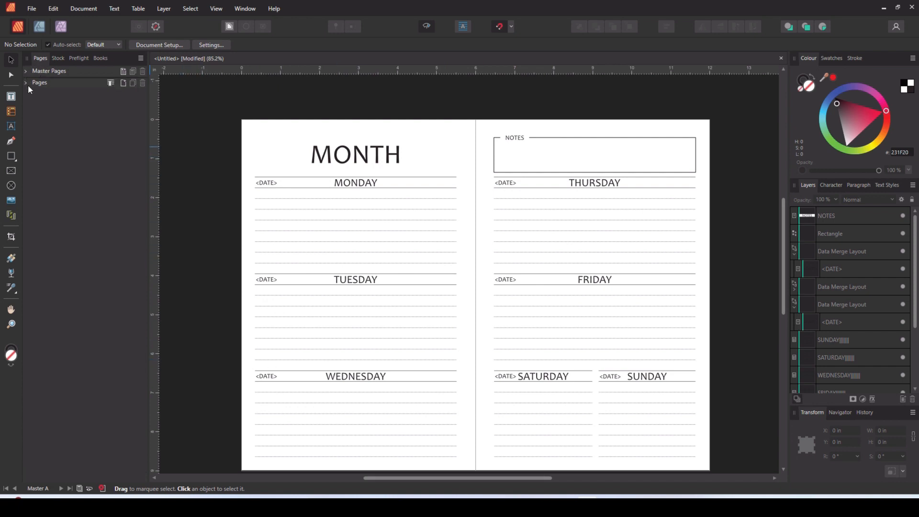
pyautogui.click(27, 82)
pyautogui.click(89, 228)
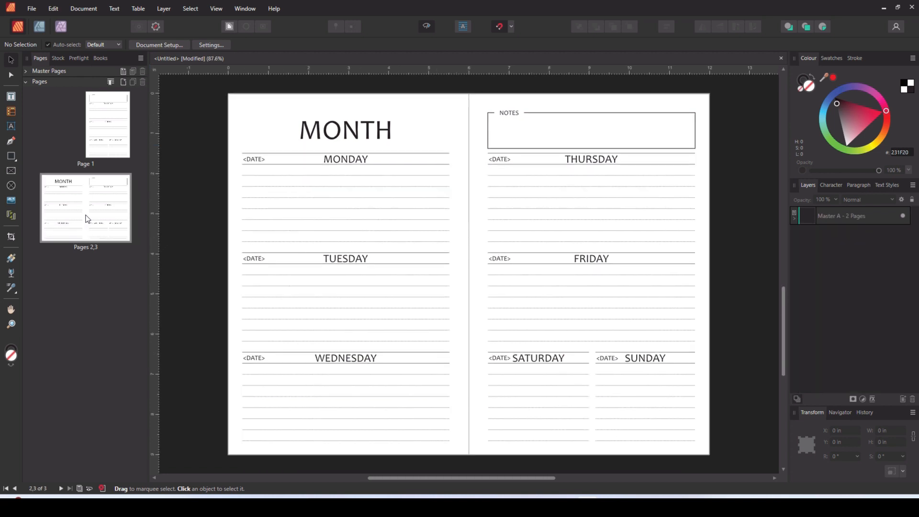
pyautogui.click(120, 126)
pyautogui.rightClick(118, 125)
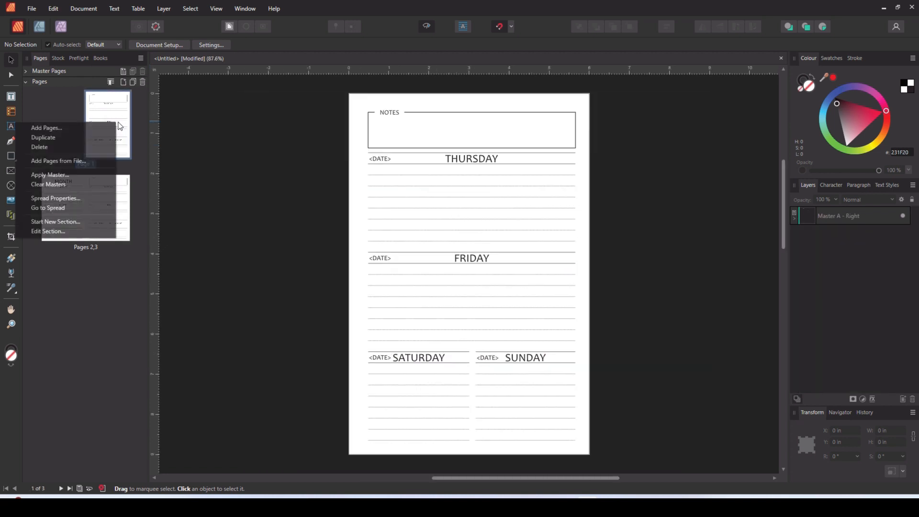
pyautogui.click(68, 186)
pyautogui.click(122, 213)
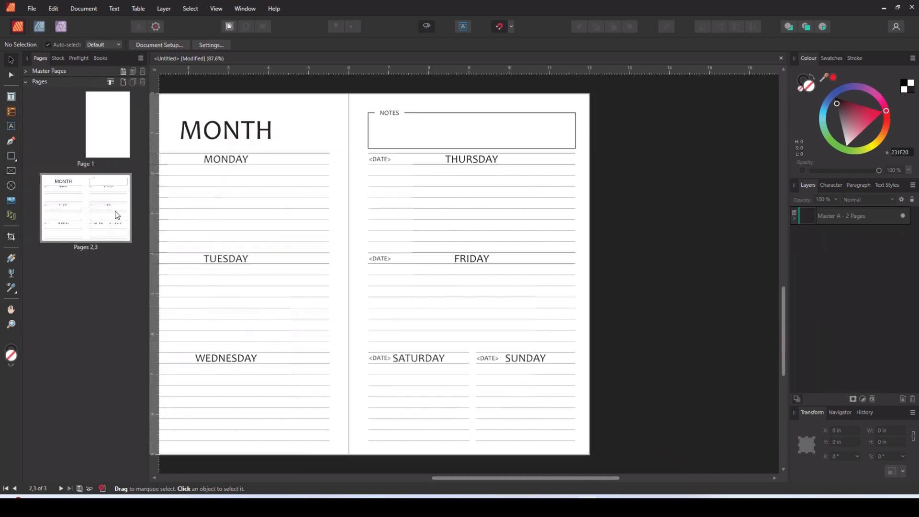
pyautogui.moveTo(467, 479); pyautogui.dragTo(407, 479)
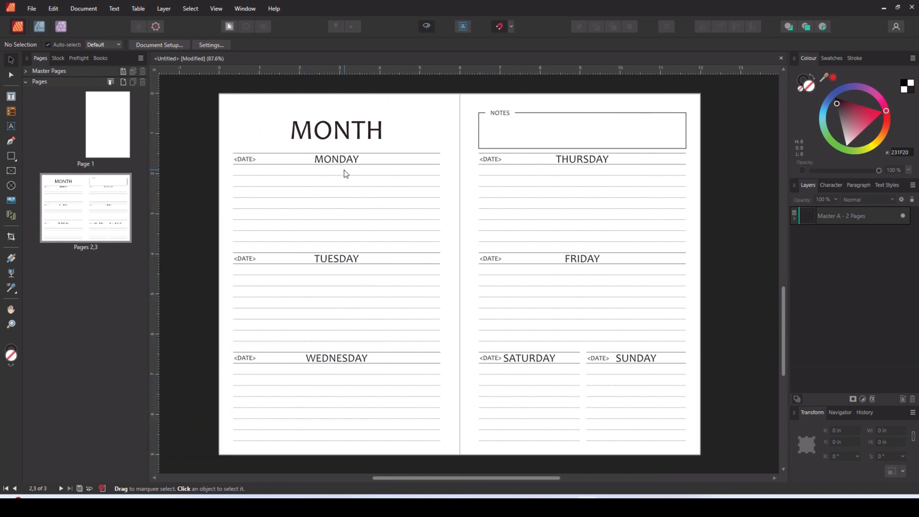
# - Generate the data merge from all records of the 2024 sheet over pages 2 to 3 and check the first spread's dates
pyautogui.click(245, 9)
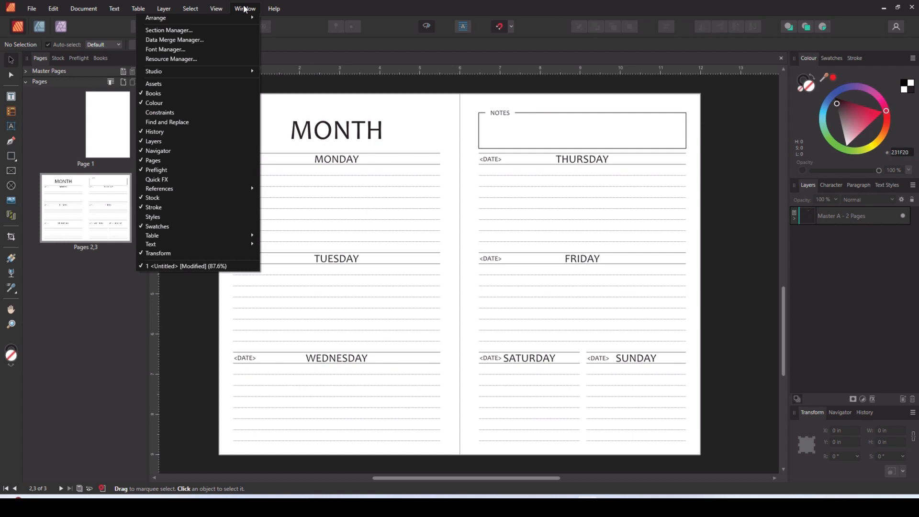
pyautogui.click(241, 39)
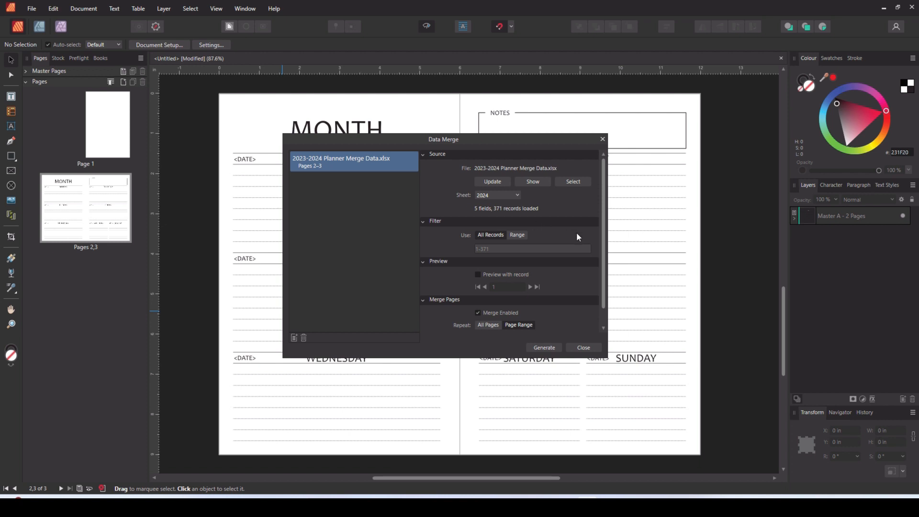
pyautogui.scroll(-1, 577, 232)
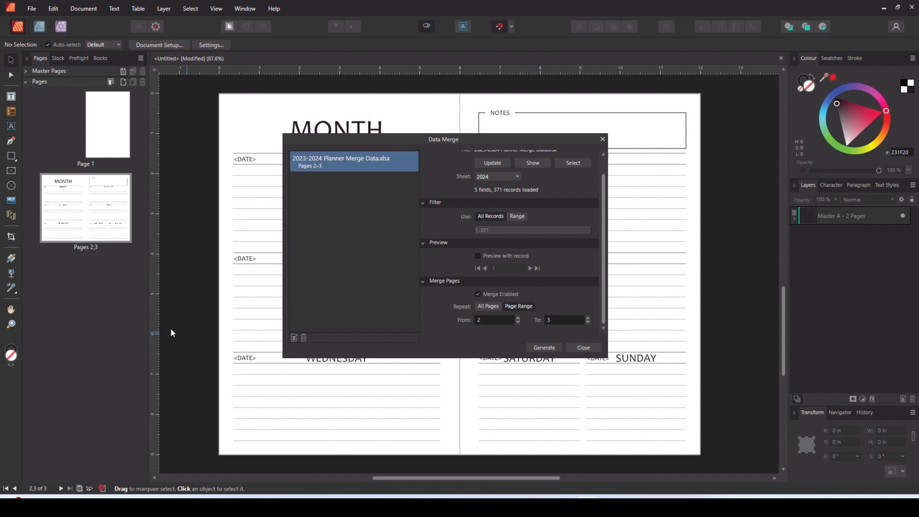
pyautogui.click(545, 348)
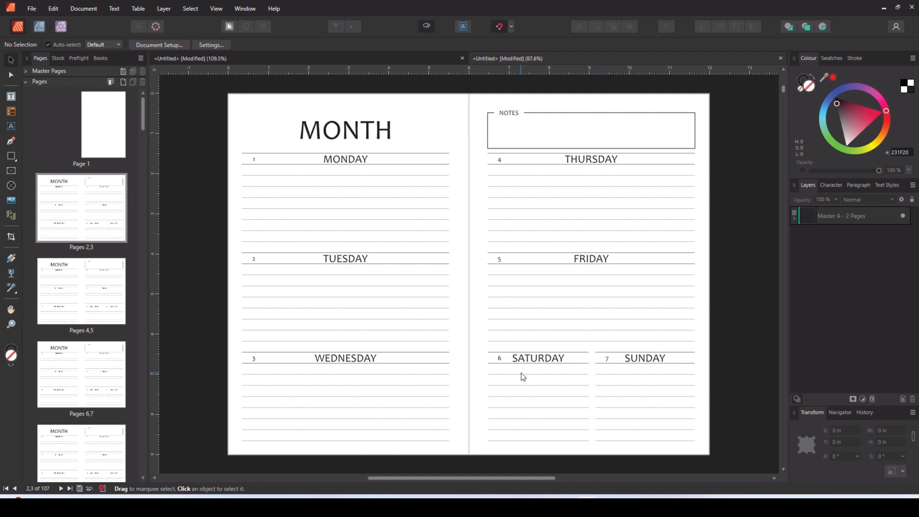
pyautogui.scroll(5, 651, 369)
pyautogui.scroll(1, 651, 369)
pyautogui.scroll(-1, 477, 345)
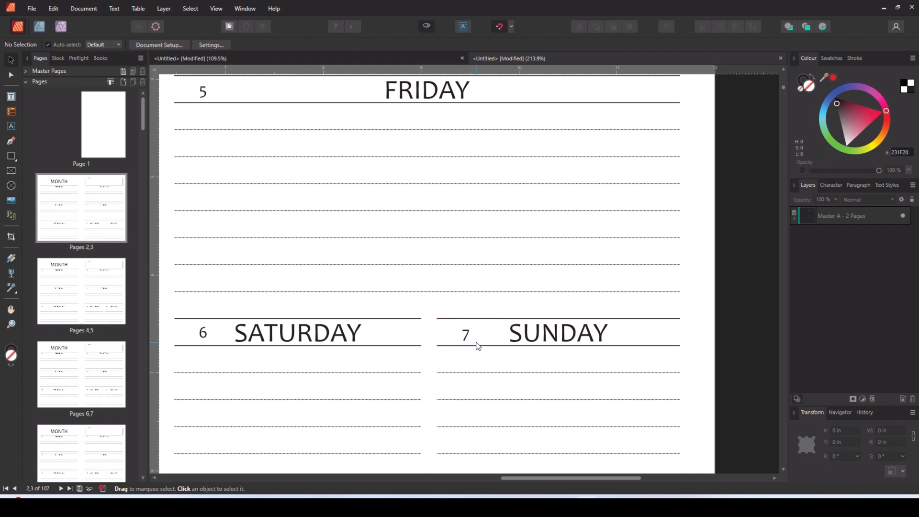
pyautogui.scroll(-3, 477, 345)
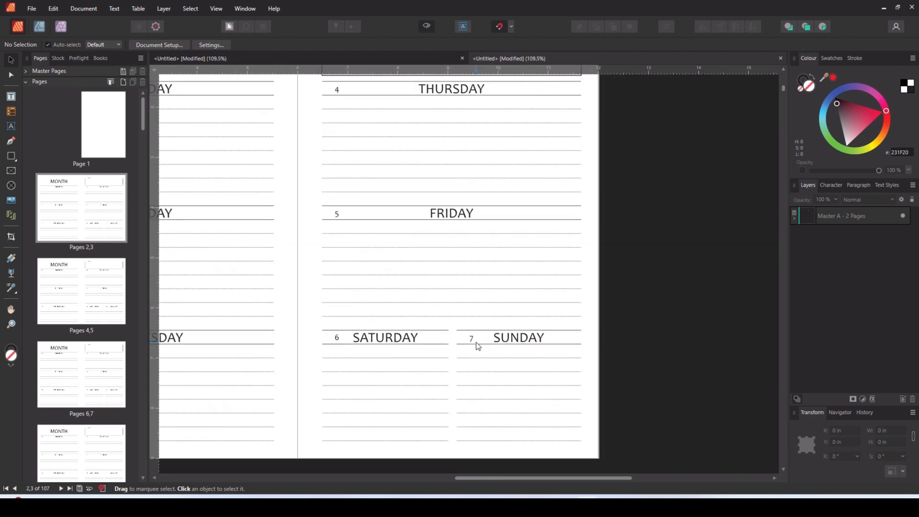
# - Examine the merged dates on the spreads of pages 2 to 9 in the generated planner
pyautogui.scroll(-1, 372, 358)
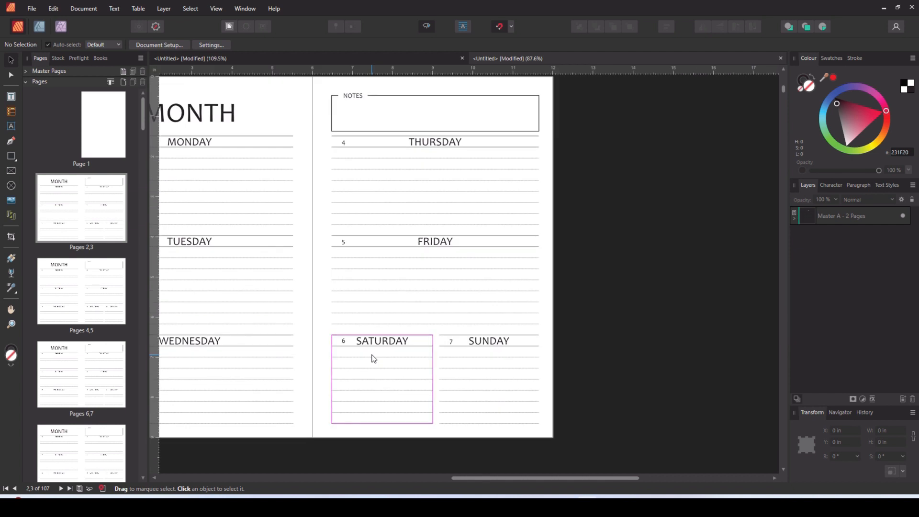
pyautogui.moveTo(532, 478); pyautogui.dragTo(450, 478)
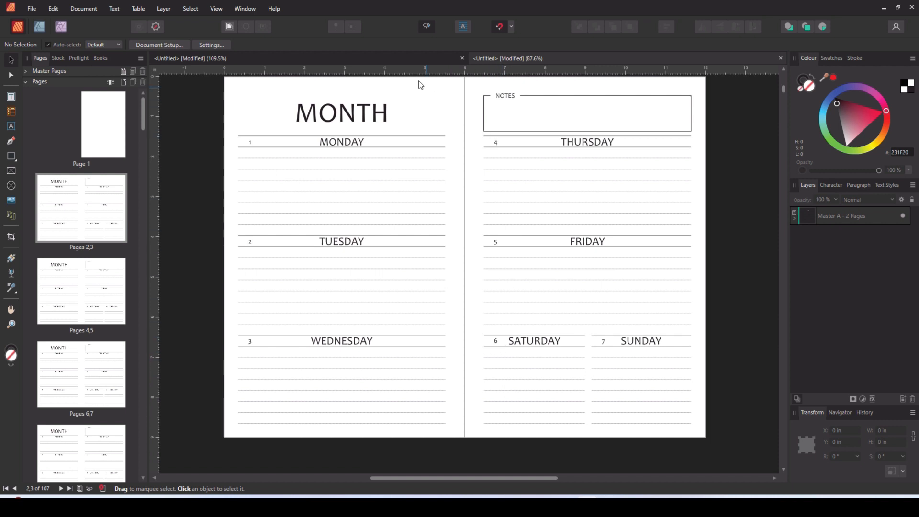
pyautogui.click(780, 58)
pyautogui.click(457, 260)
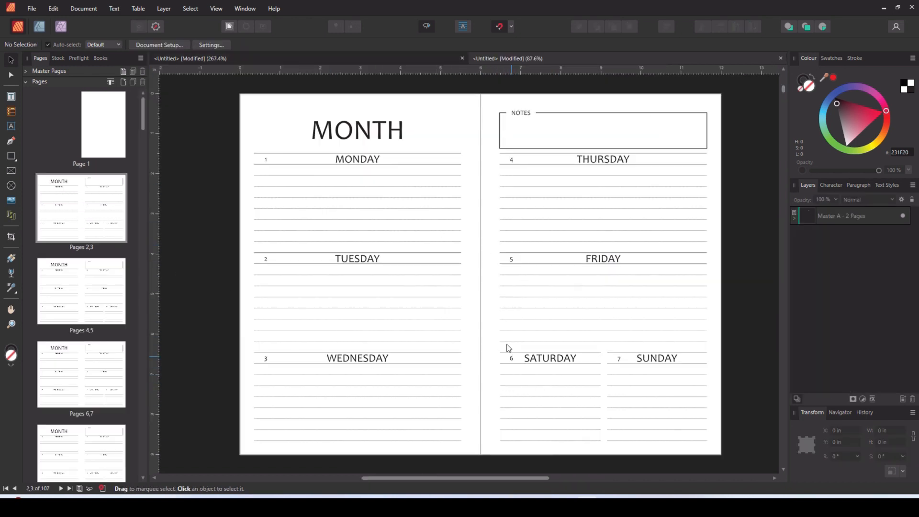
pyautogui.click(93, 284)
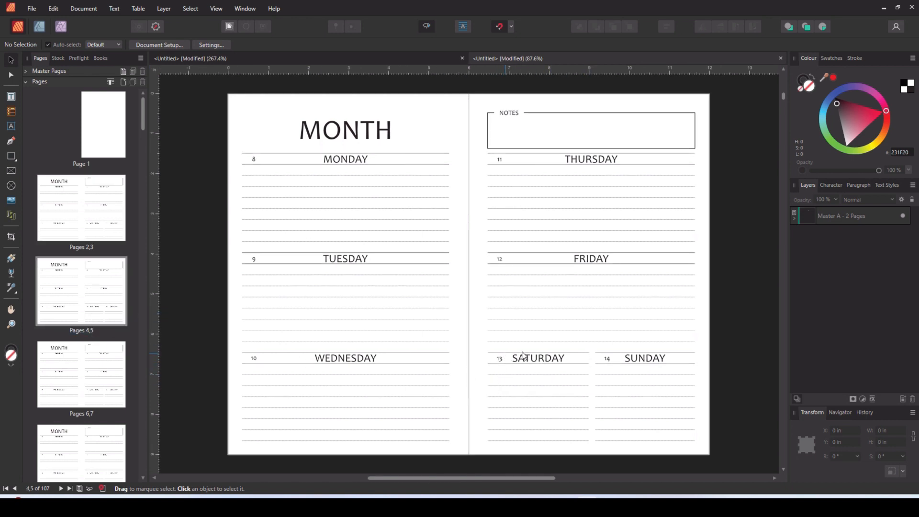
pyautogui.click(89, 367)
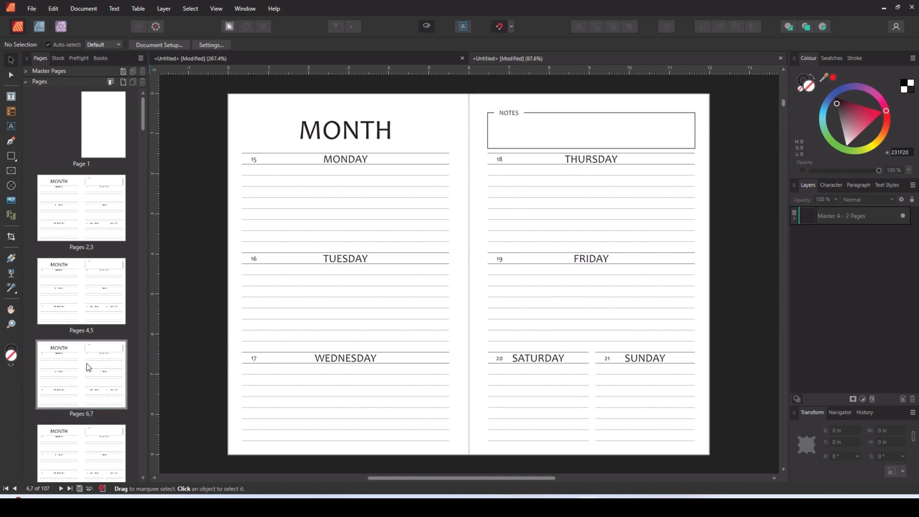
pyautogui.click(95, 448)
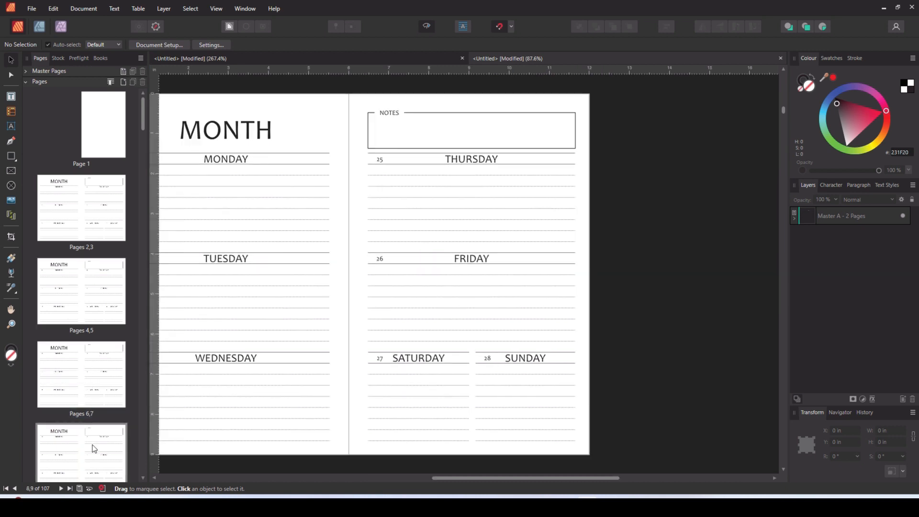
pyautogui.moveTo(456, 480); pyautogui.dragTo(364, 480)
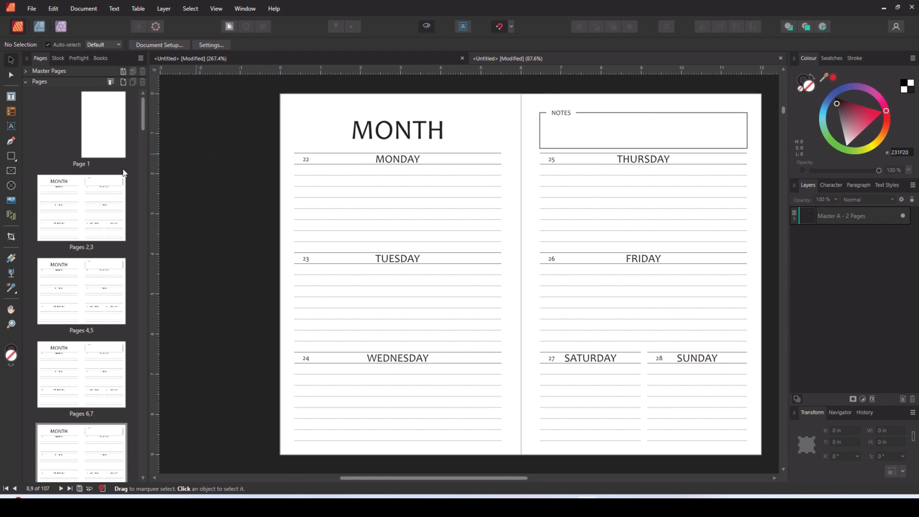
# - Replace the MONTH heading on pages 2 and 3 with JANUARY and copy the word
pyautogui.click(88, 184)
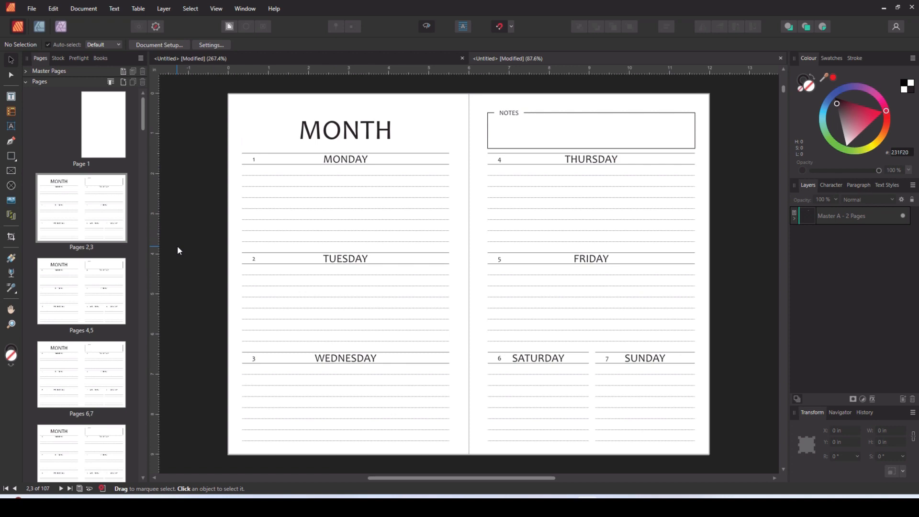
pyautogui.doubleClick(346, 129)
pyautogui.press('BackSpace')
pyautogui.write('JANUARY')
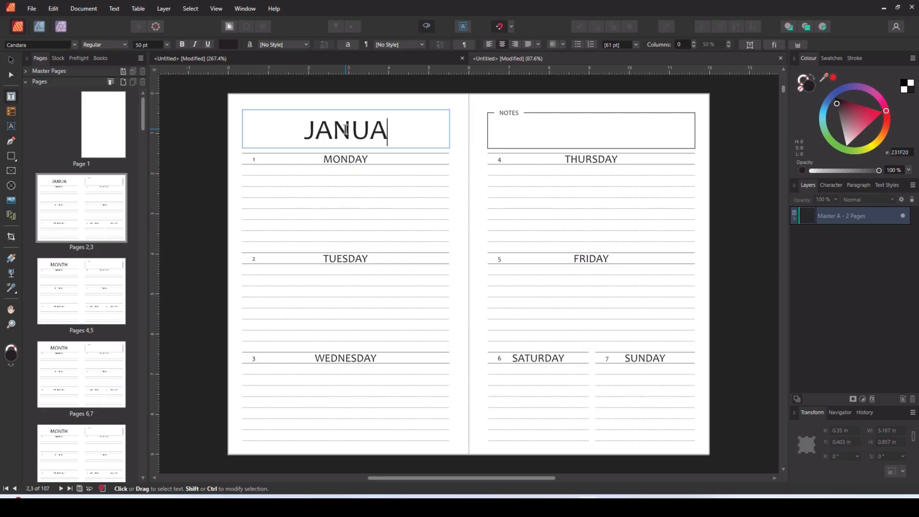
pyautogui.doubleClick(345, 129)
pyautogui.hotkey('ctrl', 'c')
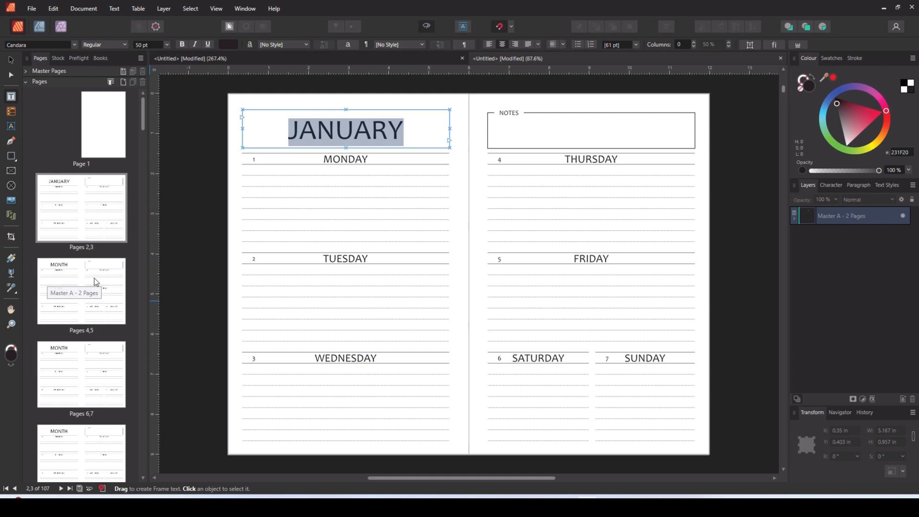
# - Paste JANUARY over the MONTH heading on the spreads of pages 4-5, 6-7 and 8-9
pyautogui.click(44, 282)
pyautogui.doubleClick(227, 128)
pyautogui.hotkey('ctrl', 'v')
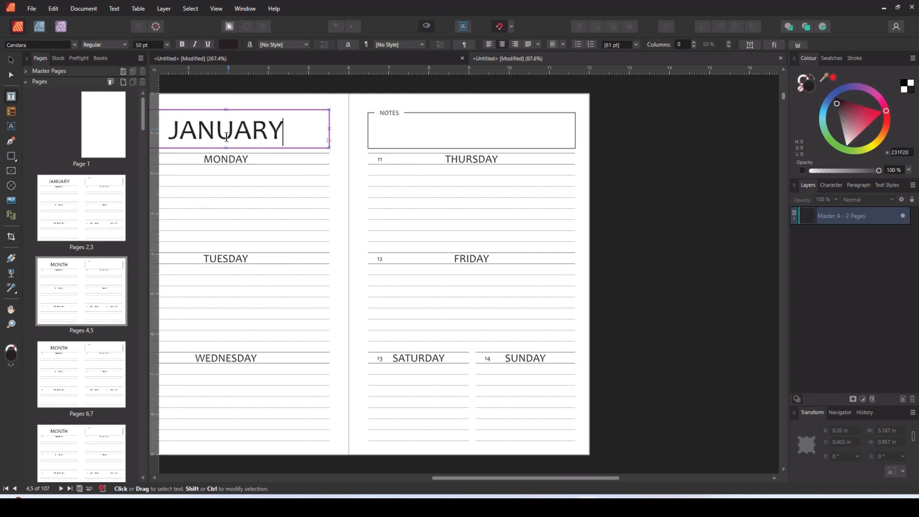
pyautogui.click(76, 379)
pyautogui.doubleClick(340, 128)
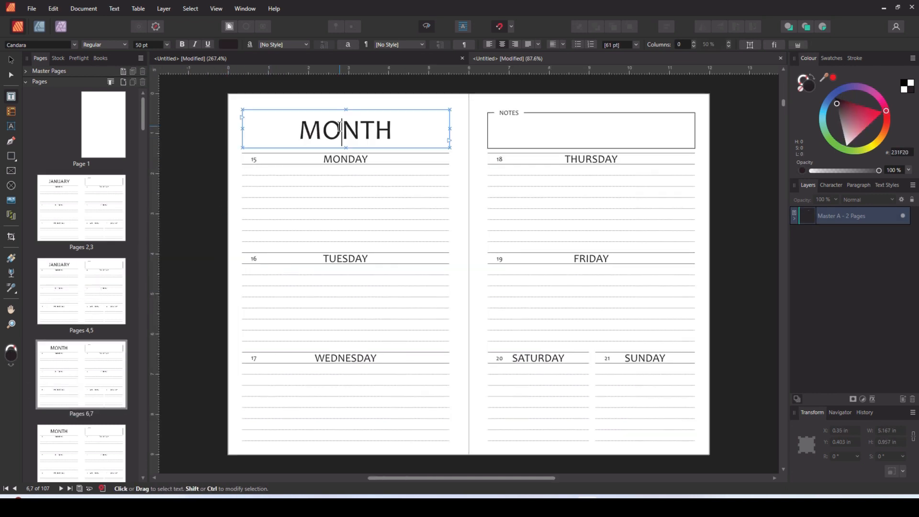
pyautogui.hotkey('ctrl', 'v')
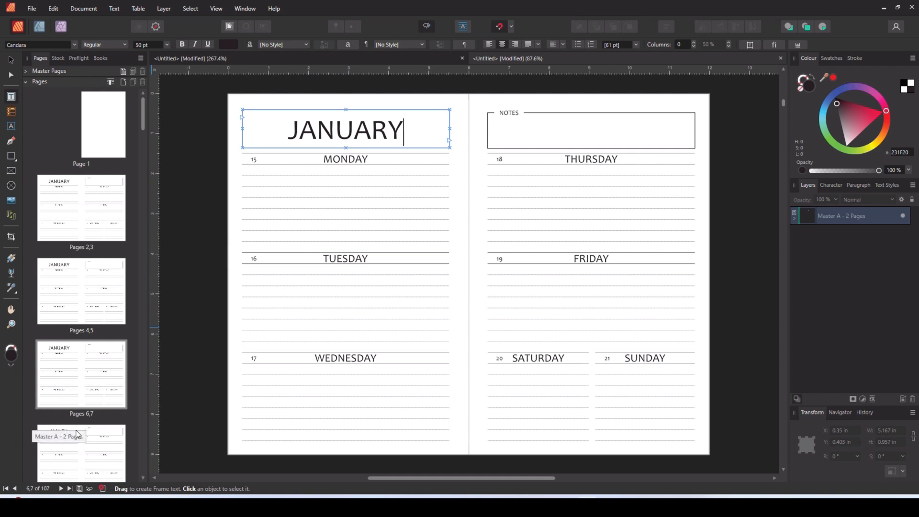
pyautogui.click(77, 467)
pyautogui.doubleClick(340, 130)
pyautogui.hotkey('ctrl', 'v')
# - Replace the MONTH heading on the spread of pages 10 and 11 with JAN - FEB
pyautogui.scroll(-2, 76, 428)
pyautogui.scroll(-1, 76, 428)
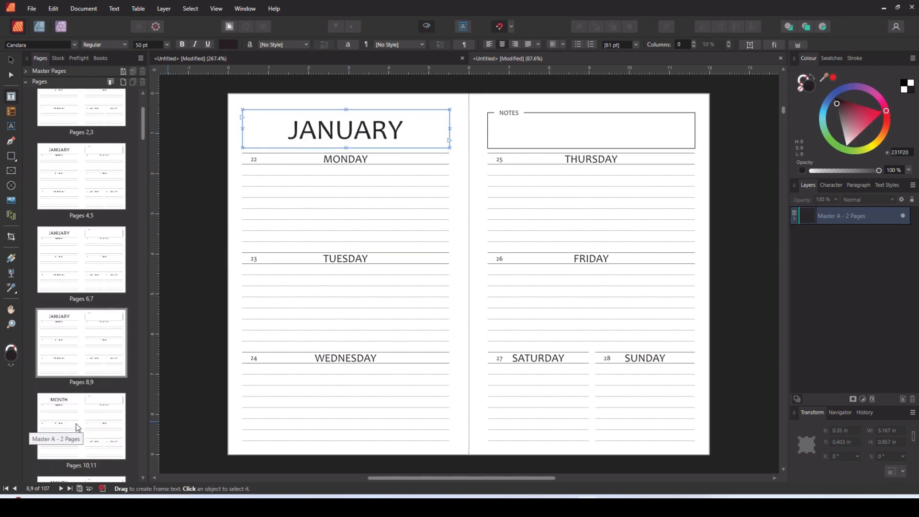
pyautogui.click(96, 416)
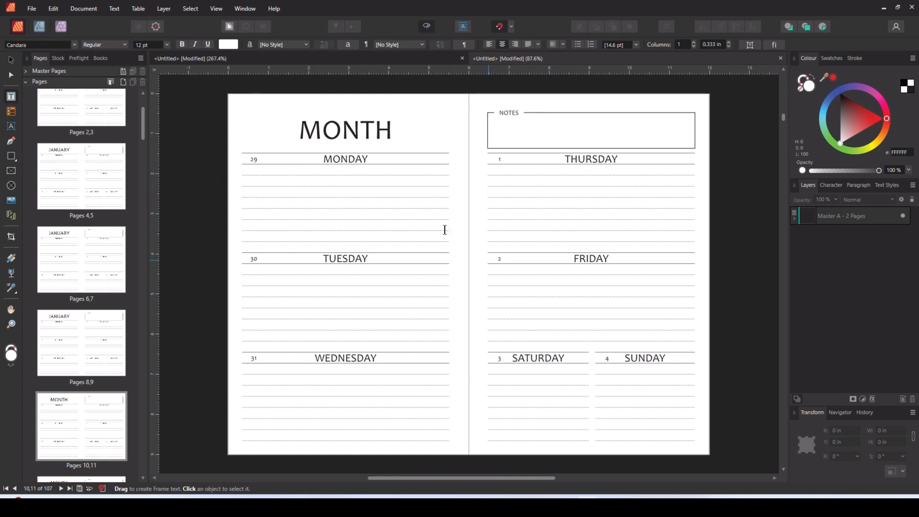
pyautogui.doubleClick(356, 129)
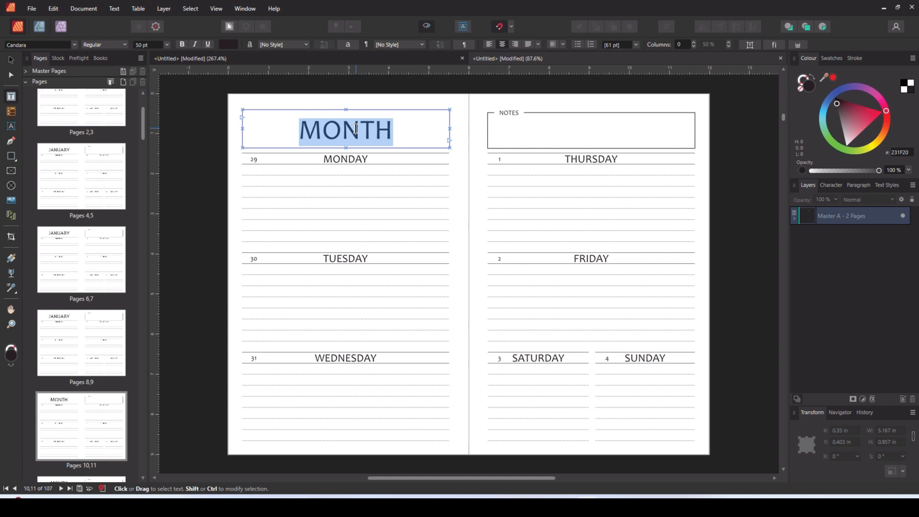
pyautogui.write('JAN - FEB')
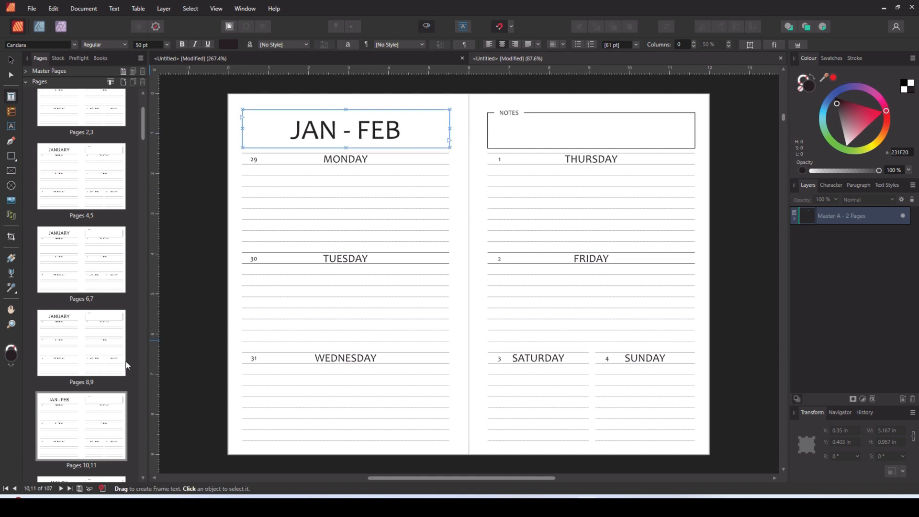
# - Open the spread of pages 12 and 13 and select its MONTH heading for editing
pyautogui.scroll(-2, 75, 440)
pyautogui.doubleClick(74, 443)
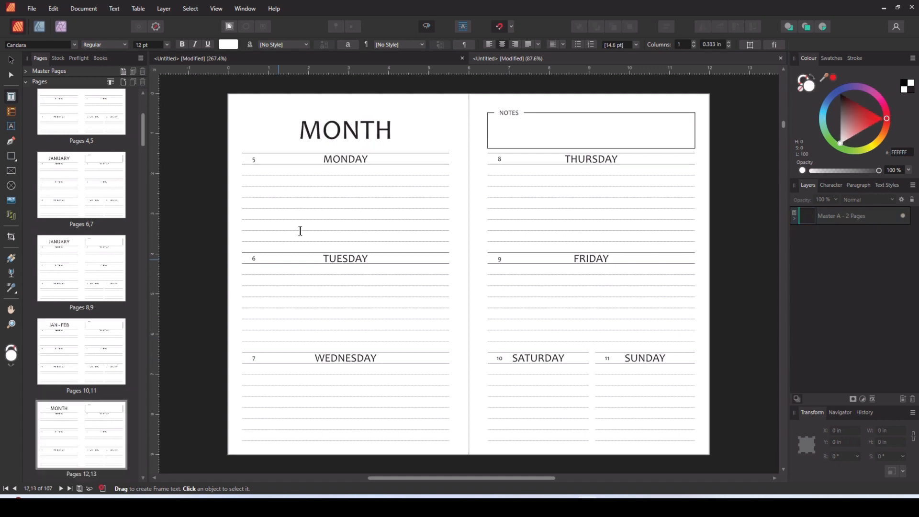
pyautogui.doubleClick(352, 129)
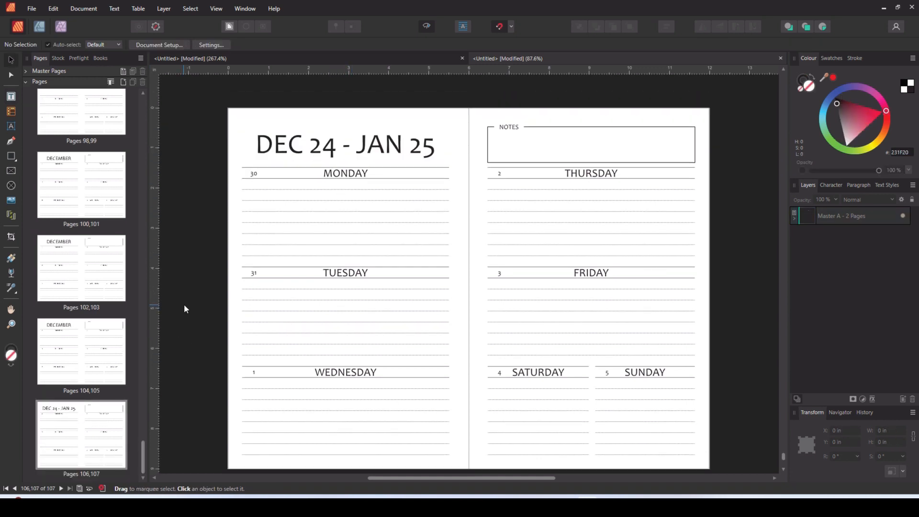
# - Review the month headings and dates from the last spread back to the blank page 1
pyautogui.scroll(6, 185, 306)
pyautogui.scroll(2, 187, 316)
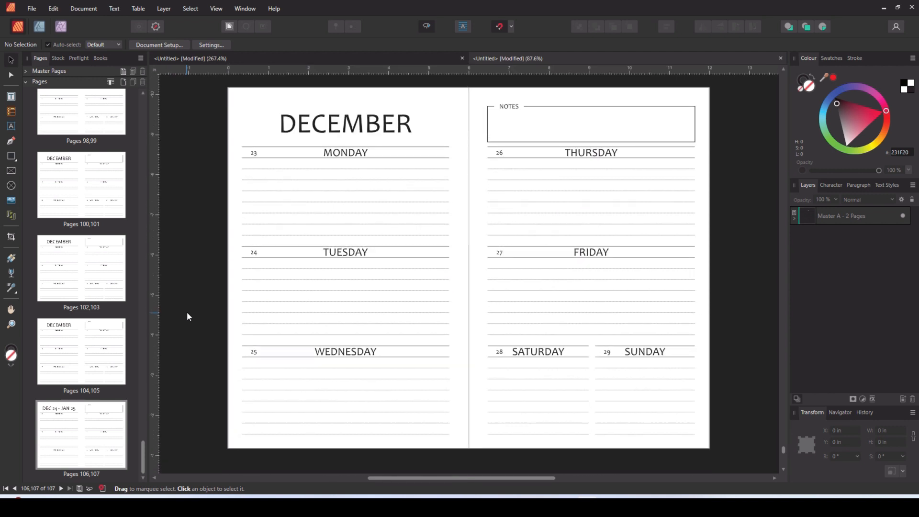
pyautogui.scroll(7, 187, 314)
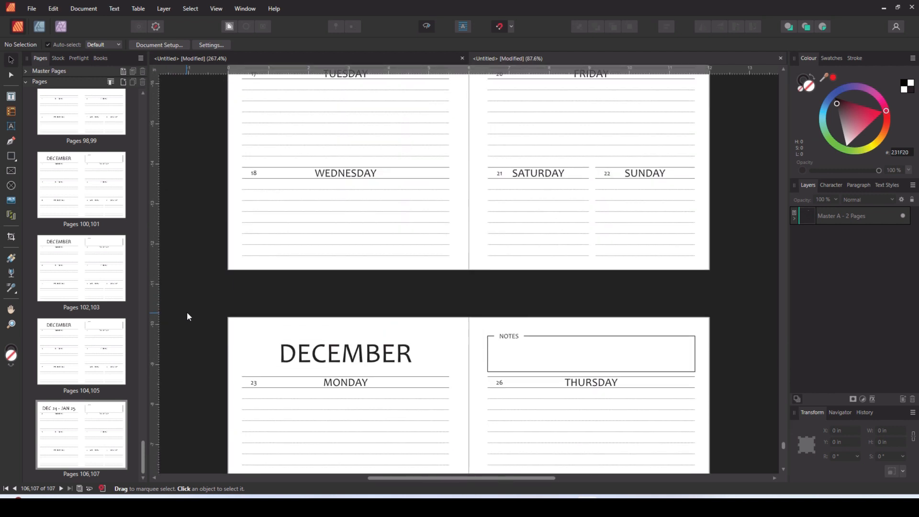
pyautogui.scroll(10, 186, 312)
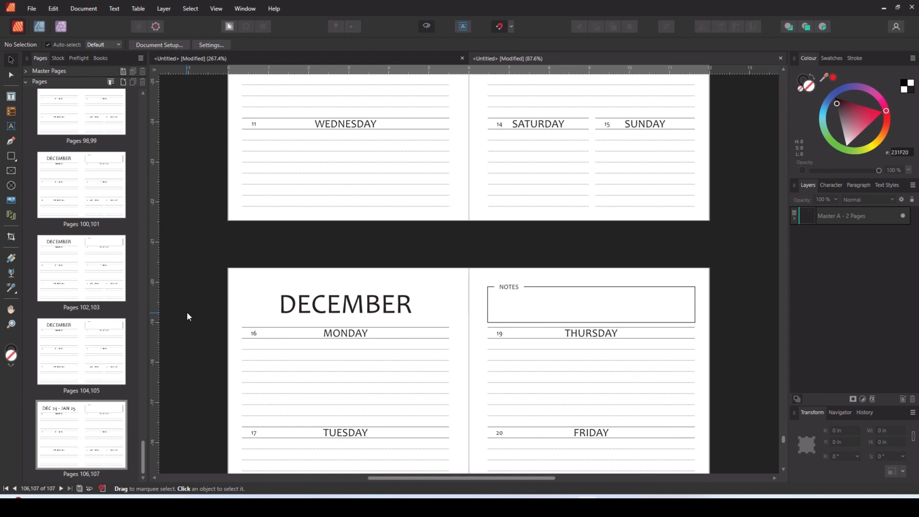
pyautogui.scroll(6, 187, 311)
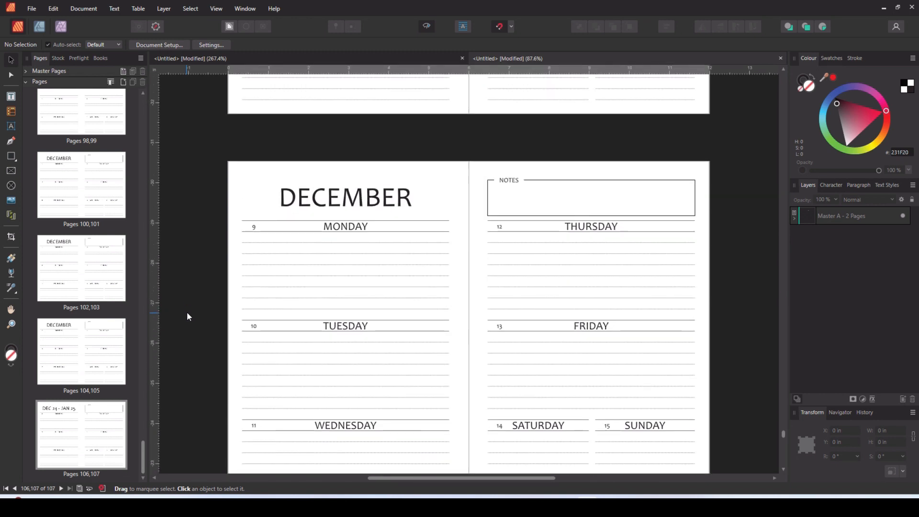
pyautogui.moveTo(784, 437); pyautogui.dragTo(785, 431)
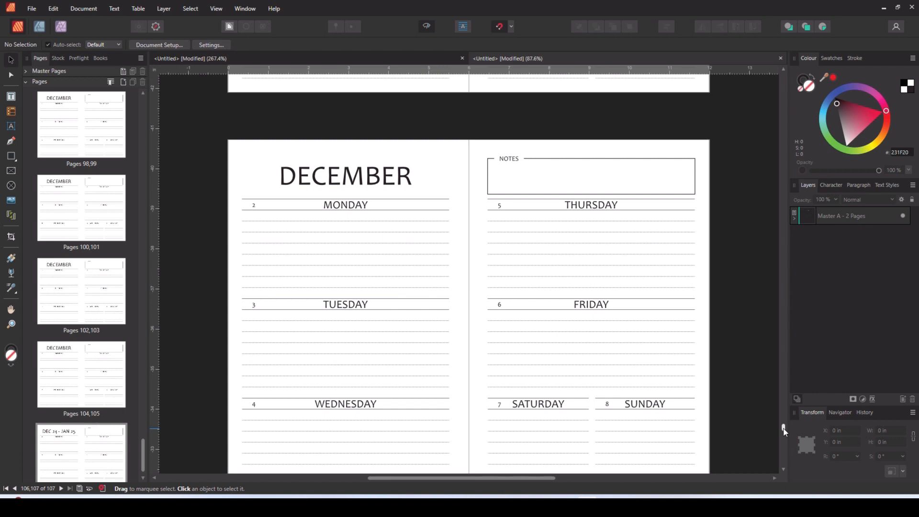
pyautogui.moveTo(785, 431); pyautogui.dragTo(784, 419)
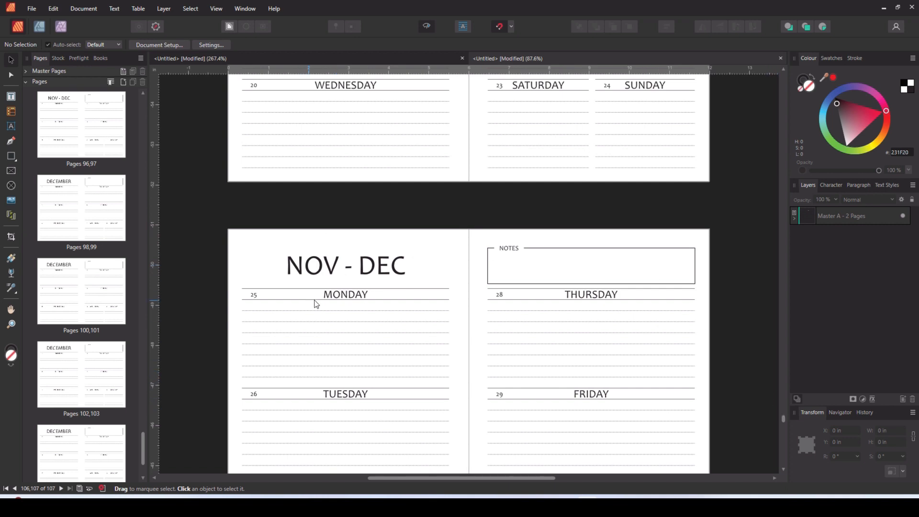
pyautogui.moveTo(784, 420); pyautogui.dragTo(768, 72)
pyautogui.scroll(-6, 723, 297)
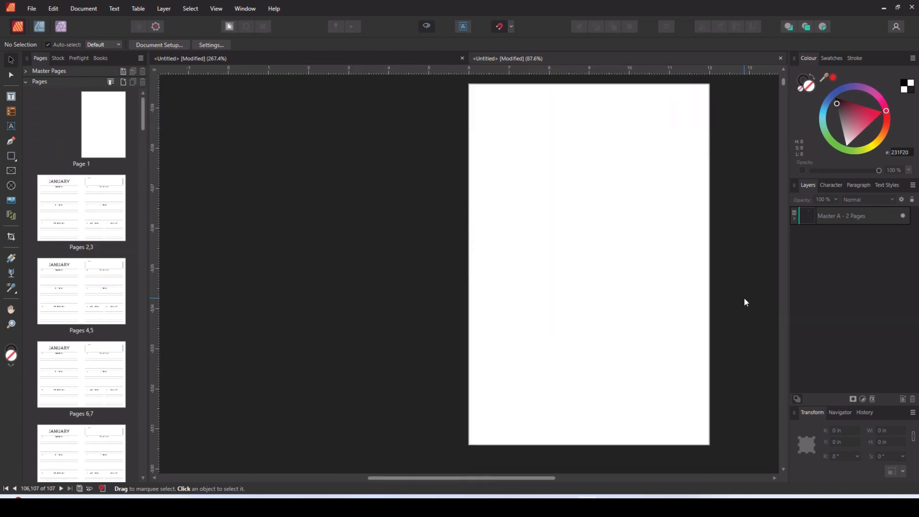
pyautogui.scroll(1, 632, 282)
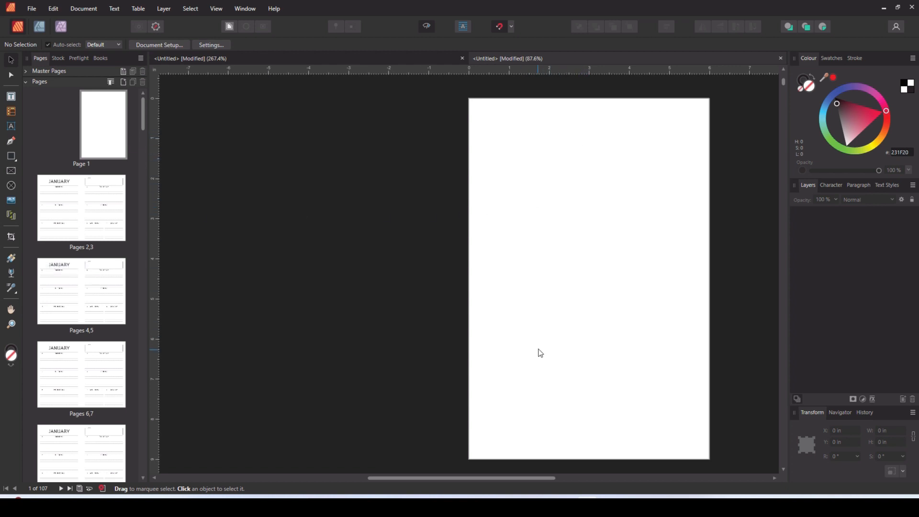
# - Draw a text frame about 3.75 x 4.5 in on page 1 and set its text to 20 pt black
pyautogui.click(11, 96)
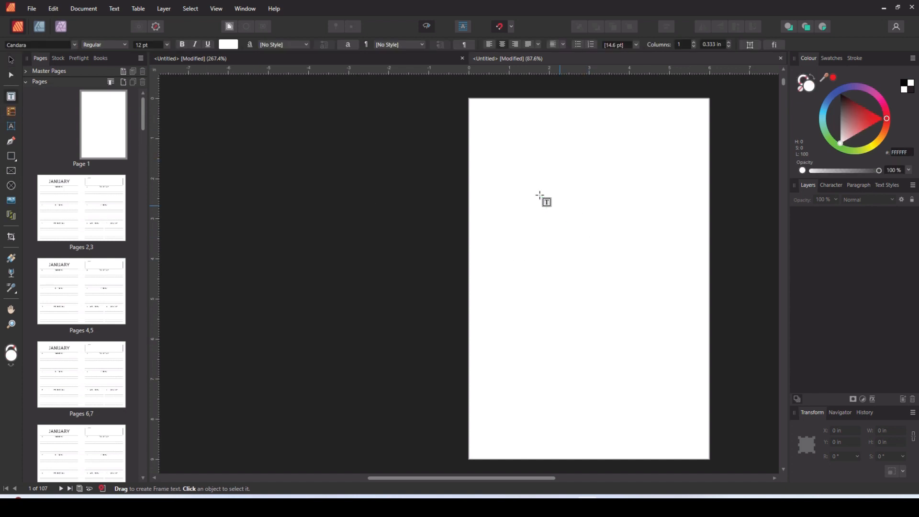
pyautogui.moveTo(507, 166); pyautogui.dragTo(658, 346)
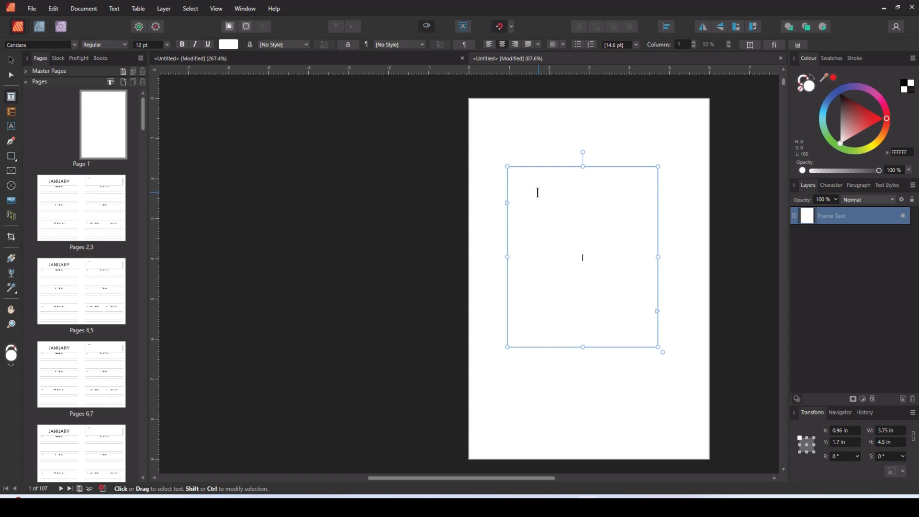
pyautogui.click(141, 45)
pyautogui.write('20')
pyautogui.write('TH')
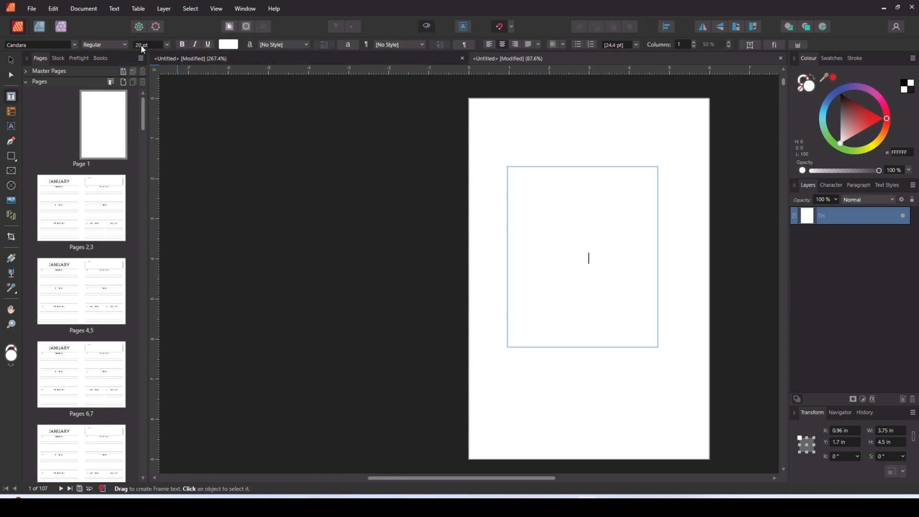
pyautogui.press('BackSpace')
pyautogui.press('BackSpace')
pyautogui.press('Escape')
pyautogui.click(902, 85)
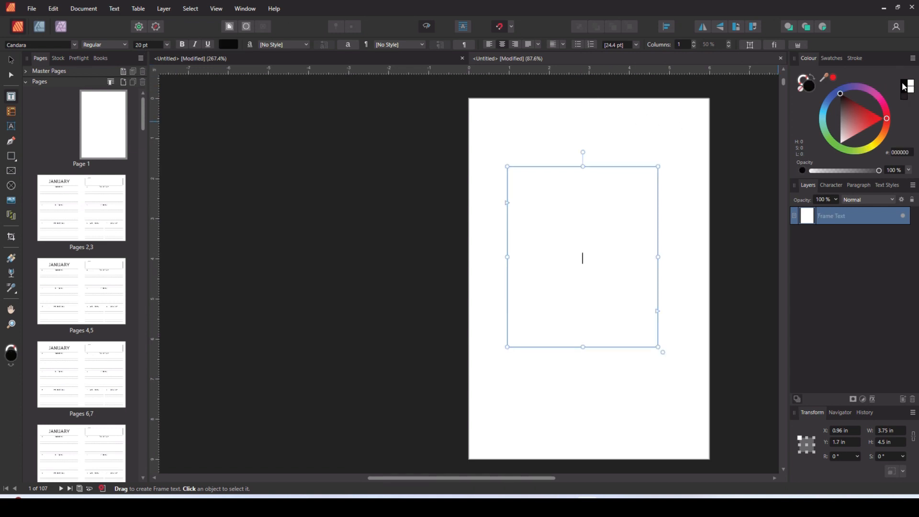
# - Enter the line "THIS DIARY BELONGS TO:" in the page 1 text frame, followed by blank lines for writing
pyautogui.write('THIS')
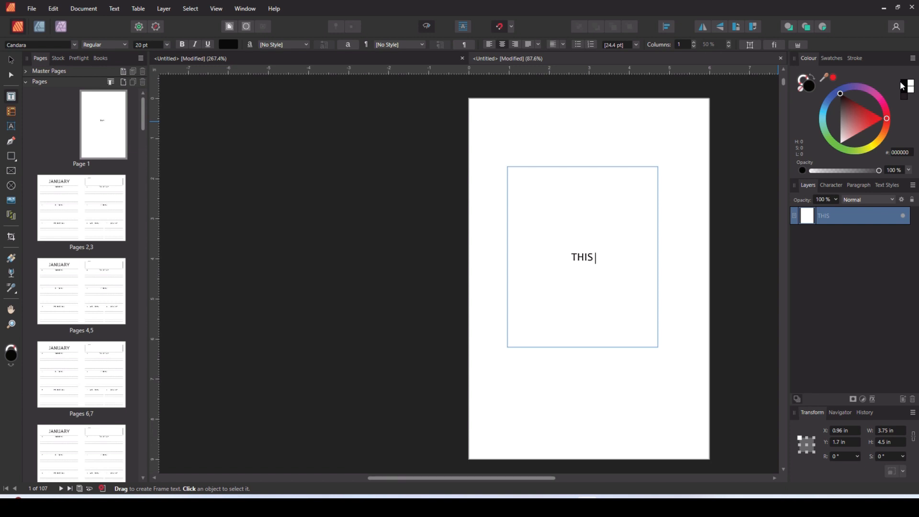
pyautogui.write(' DIARY')
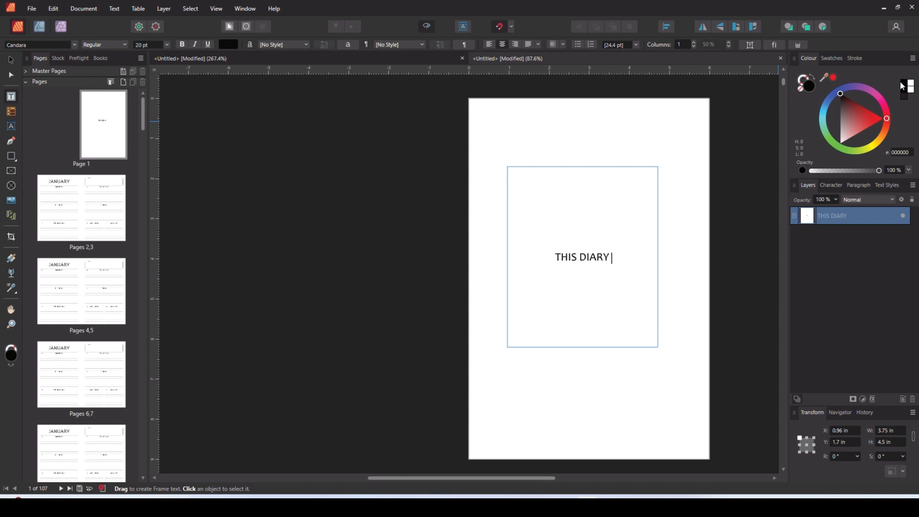
pyautogui.write(' BELONGS TO :')
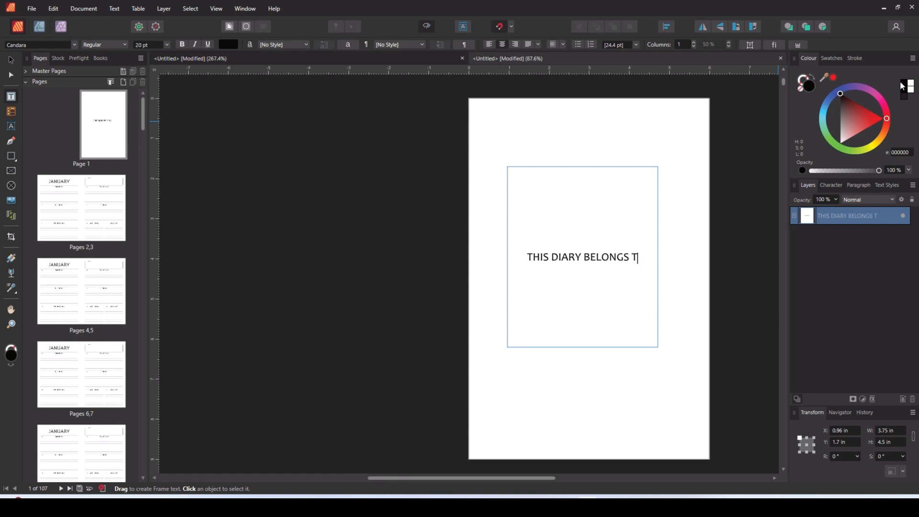
pyautogui.press('BackSpace')
pyautogui.press('BackSpace')
pyautogui.write(':')
pyautogui.press('Return')
pyautogui.press('Return')
pyautogui.press('Return')
pyautogui.press('Return')
# - Add the line "IF FOUND, PLEASE CONTACT:" with blank space below it and finish editing the text frame
pyautogui.write('i')
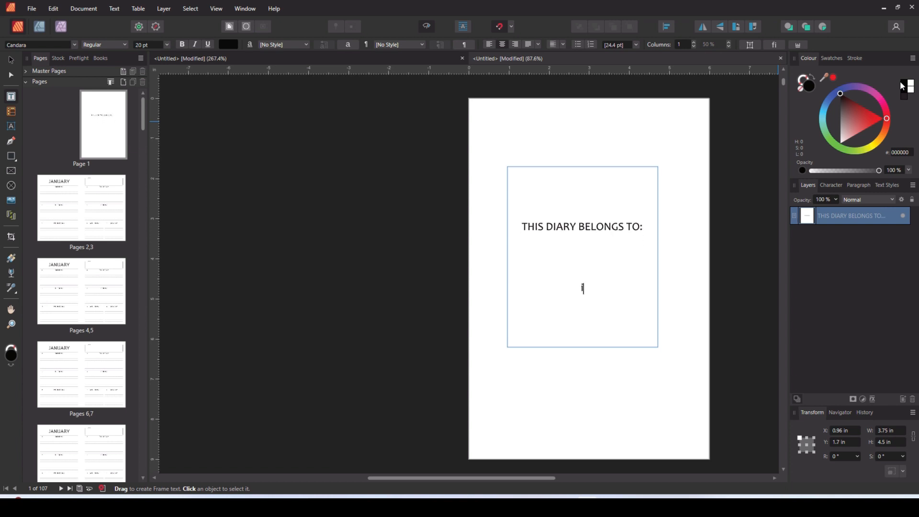
pyautogui.press('BackSpace')
pyautogui.write('IF FOUND, PLEA')
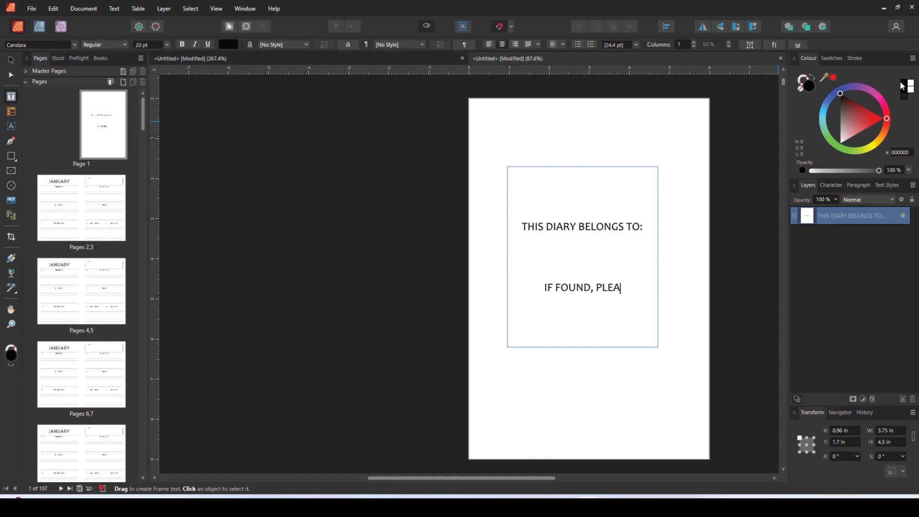
pyautogui.write('SE CONTACT')
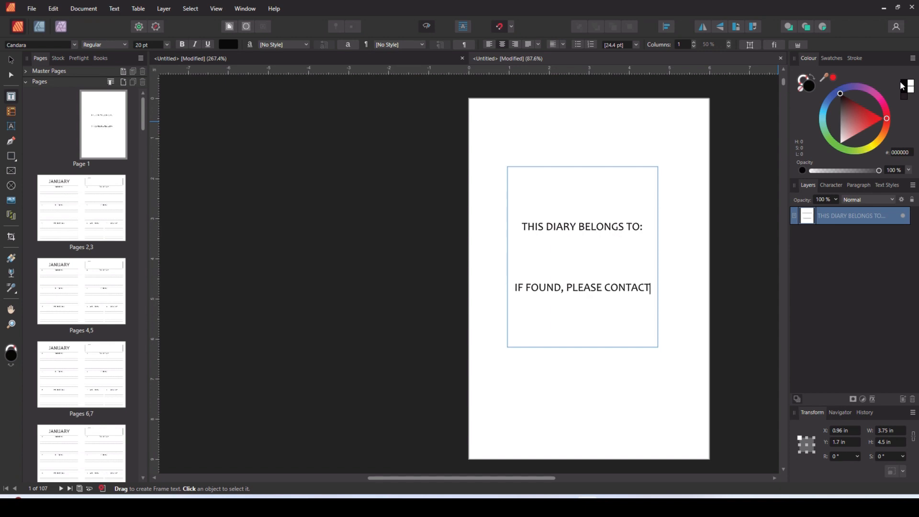
pyautogui.write(':')
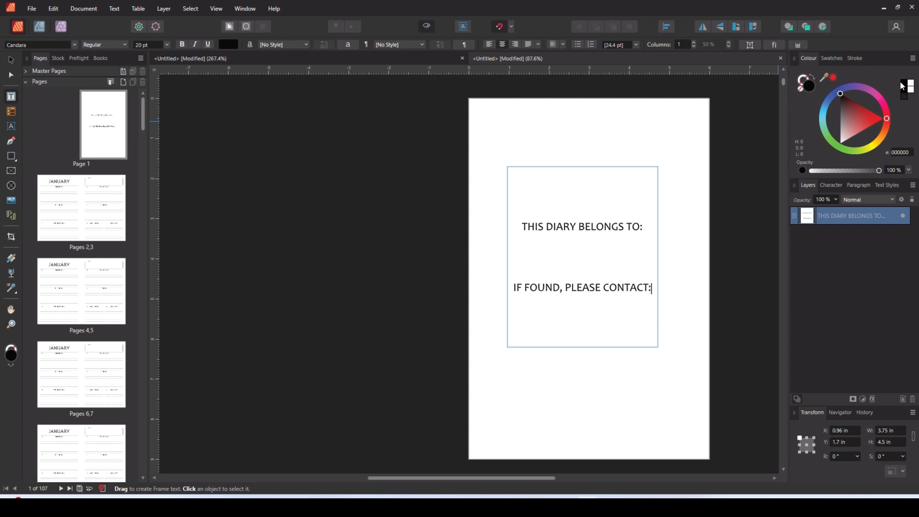
pyautogui.press('Return')
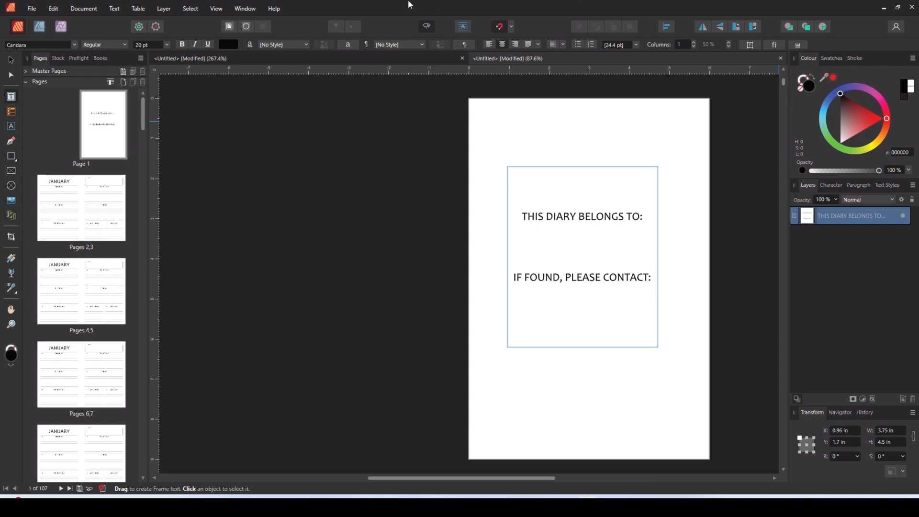
pyautogui.click(11, 59)
pyautogui.click(300, 308)
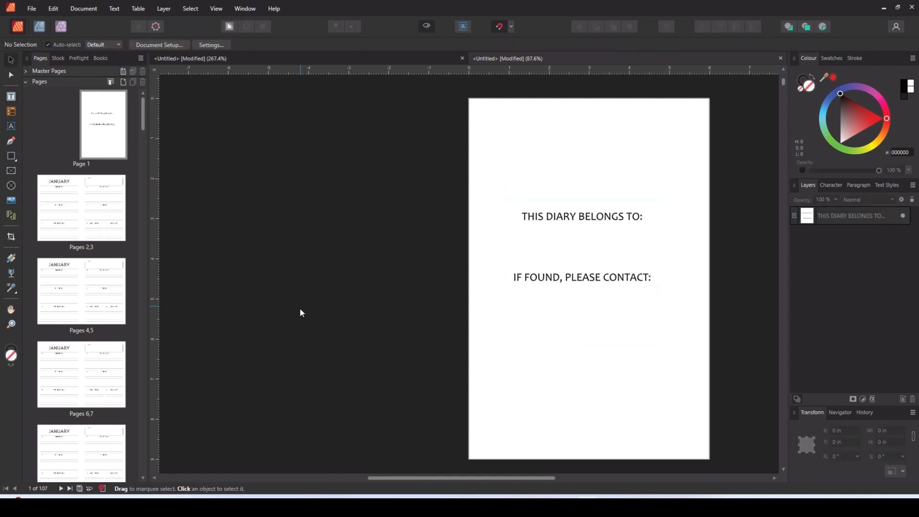
# - Center the ownership text frame on page 1, horizontally to the page margin and vertically to the spread margin
pyautogui.click(604, 276)
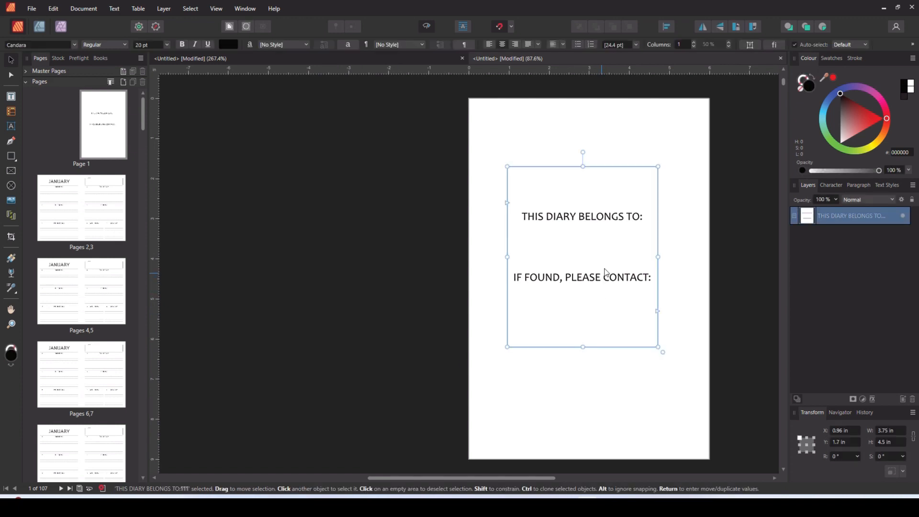
pyautogui.click(668, 27)
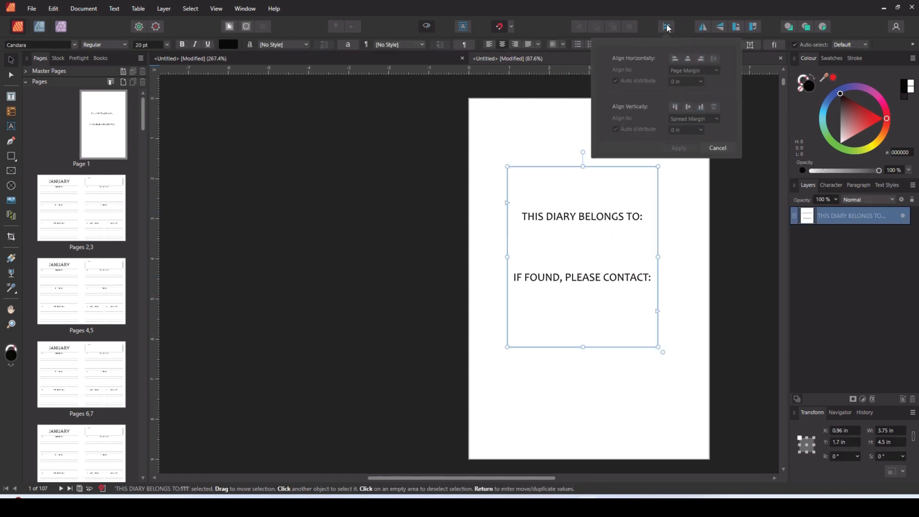
pyautogui.click(690, 58)
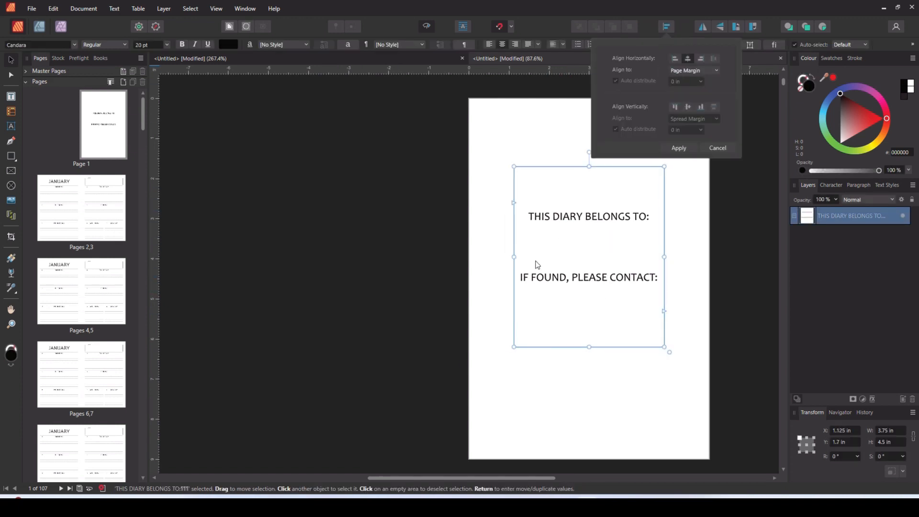
pyautogui.click(357, 249)
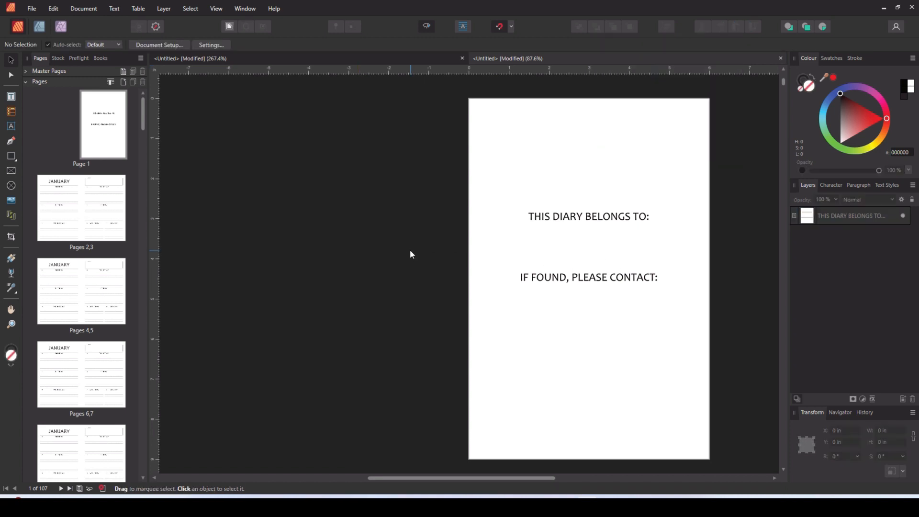
pyautogui.click(533, 285)
pyautogui.click(667, 28)
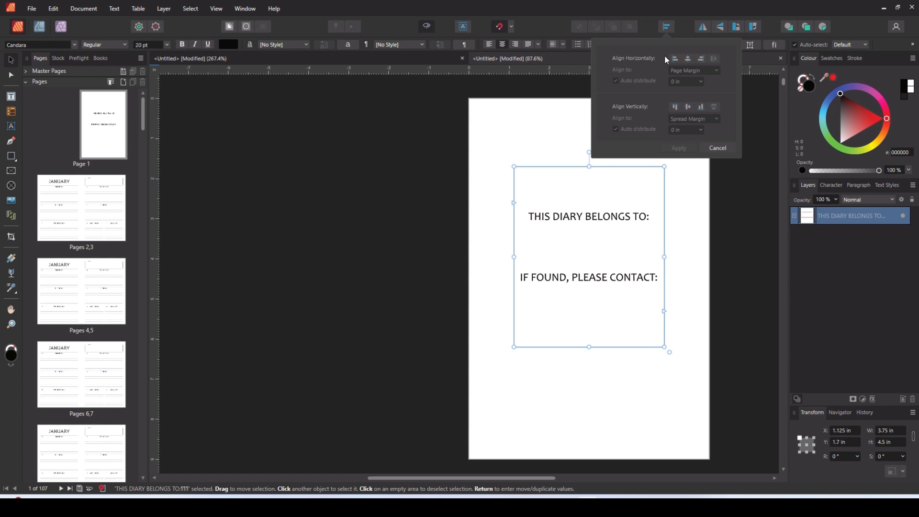
pyautogui.click(689, 107)
pyautogui.click(417, 231)
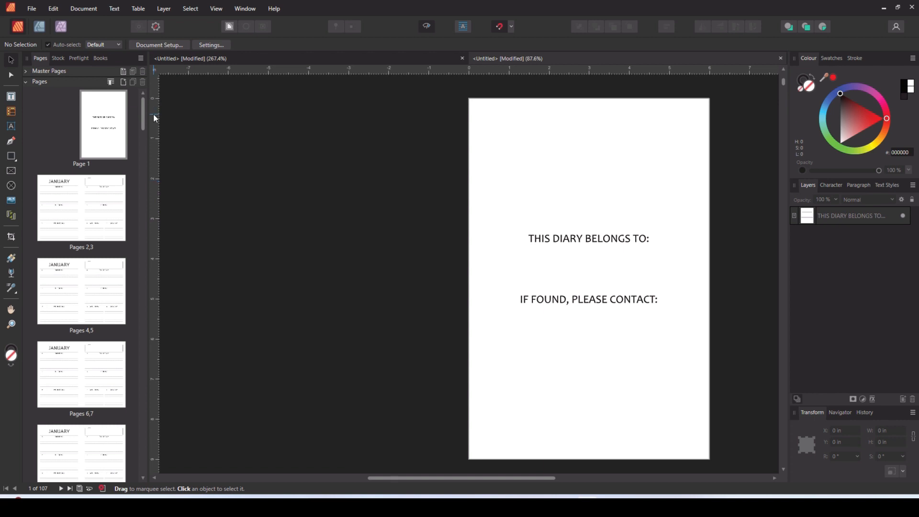
# - Start an export, check the document's preflight errors and inspect the first bleed hazard on the master page
pyautogui.click(31, 10)
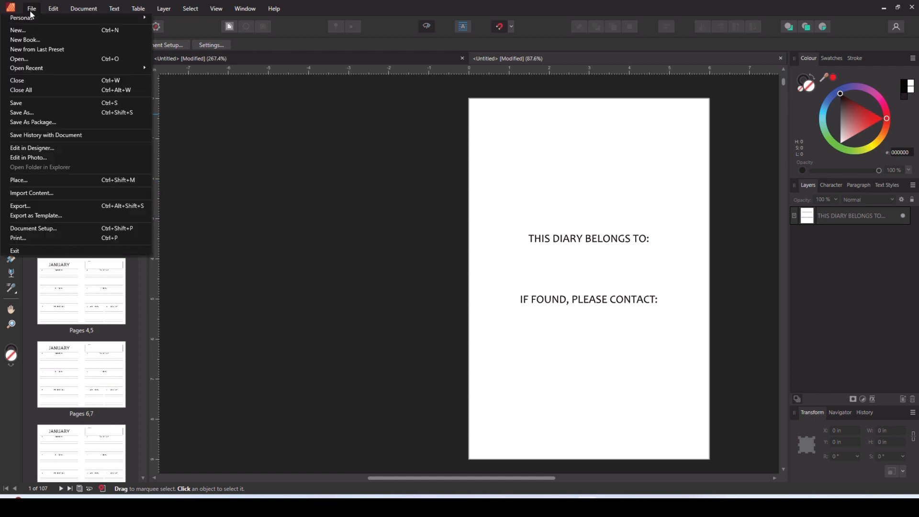
pyautogui.click(25, 203)
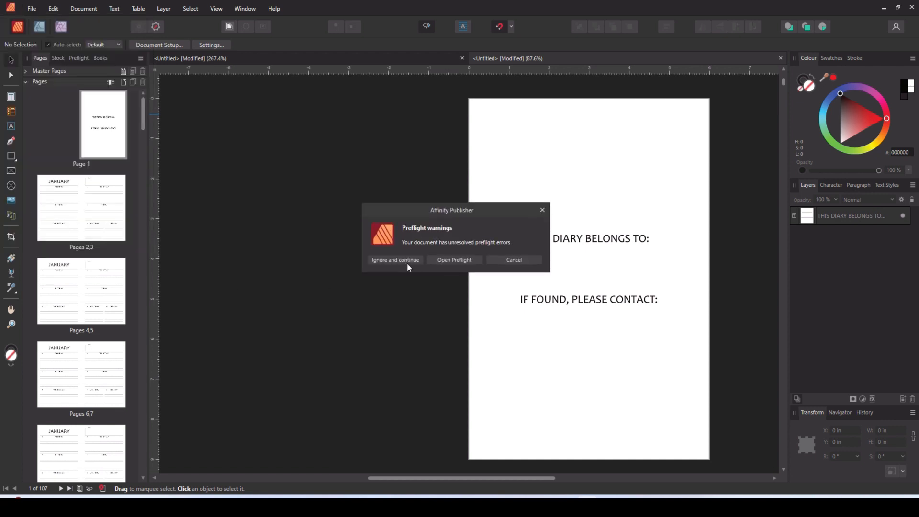
pyautogui.click(445, 261)
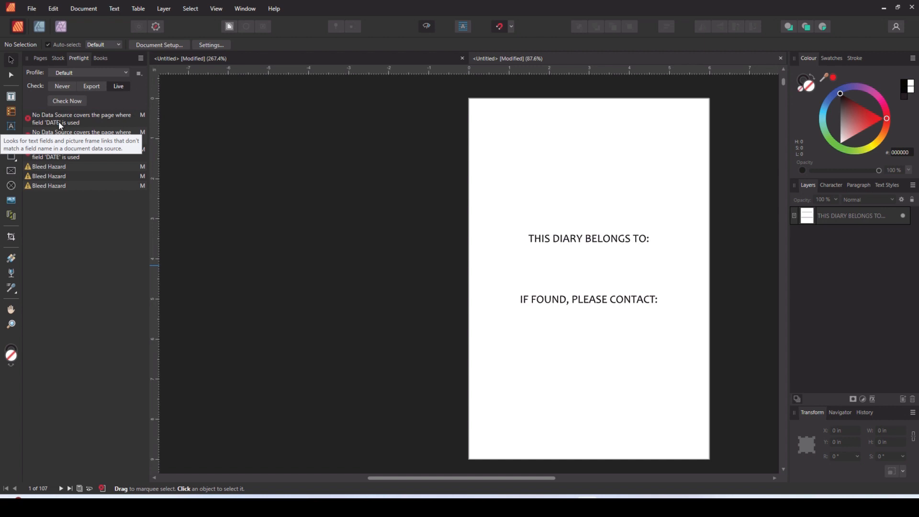
pyautogui.click(68, 165)
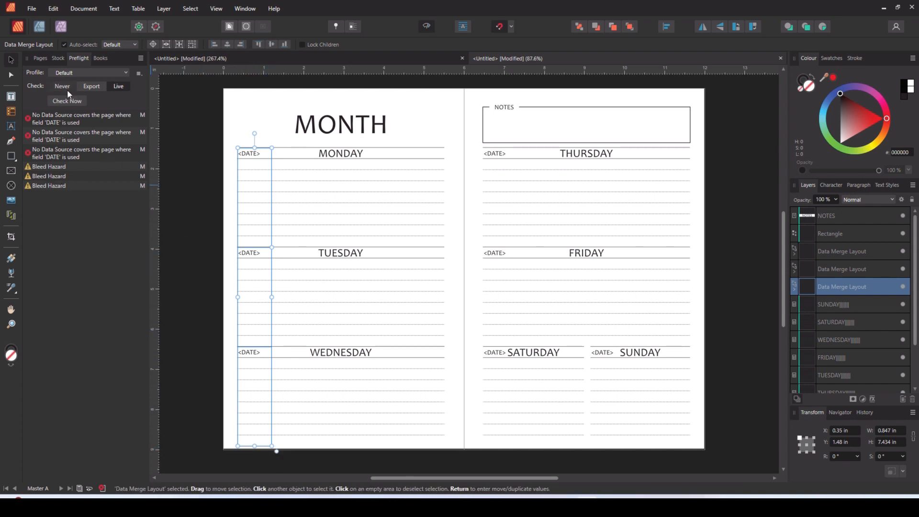
pyautogui.click(36, 56)
# - Export all pages as single pages to a PDF for print at 300 DPI, ignoring the preflight warnings
pyautogui.click(32, 8)
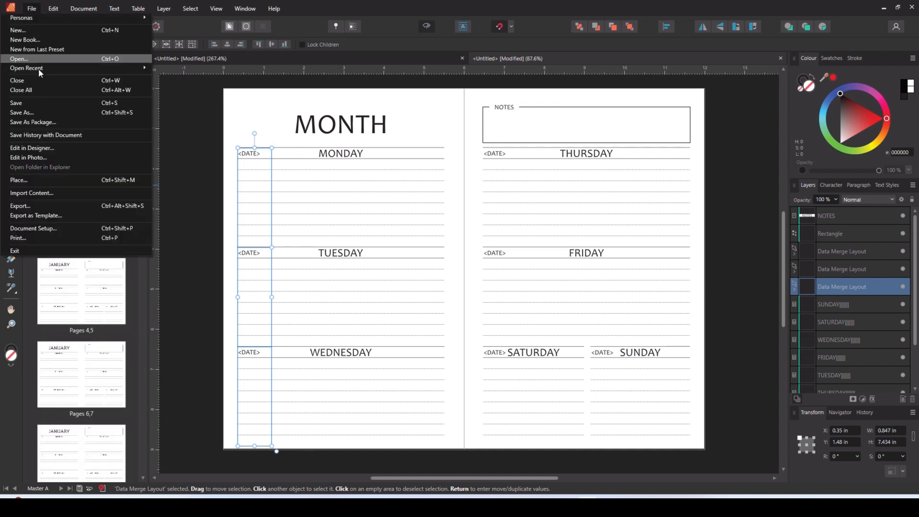
pyautogui.click(49, 206)
pyautogui.click(379, 263)
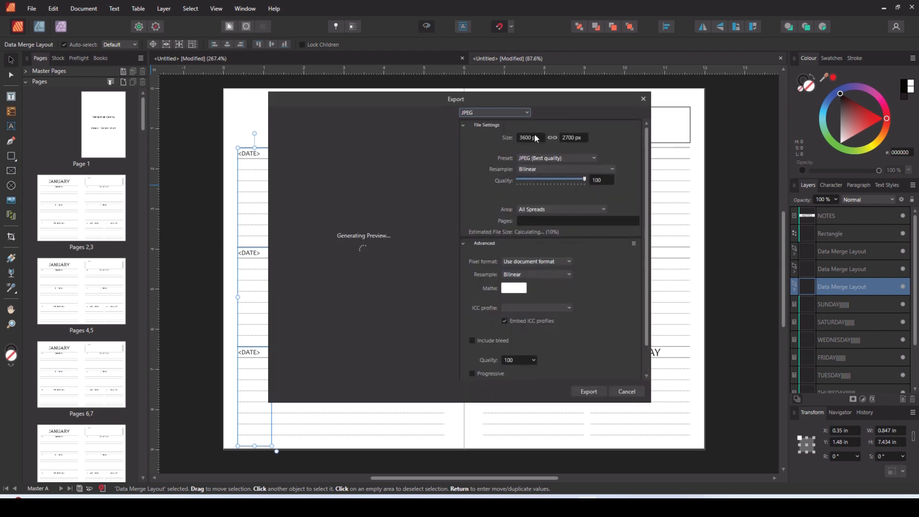
pyautogui.click(525, 113)
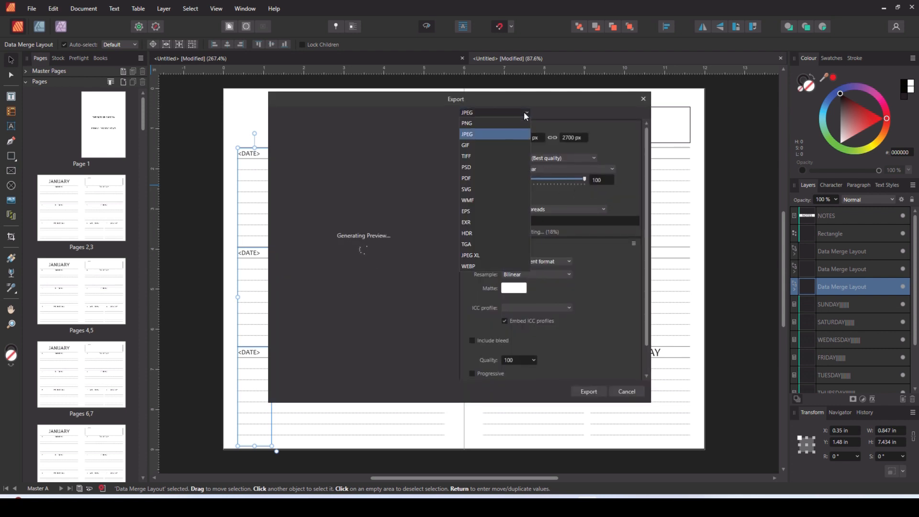
pyautogui.click(483, 178)
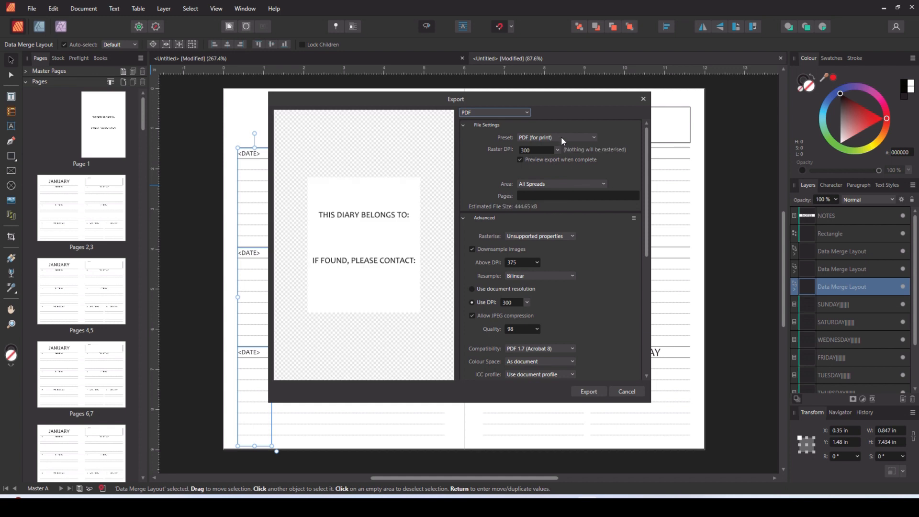
pyautogui.click(599, 183)
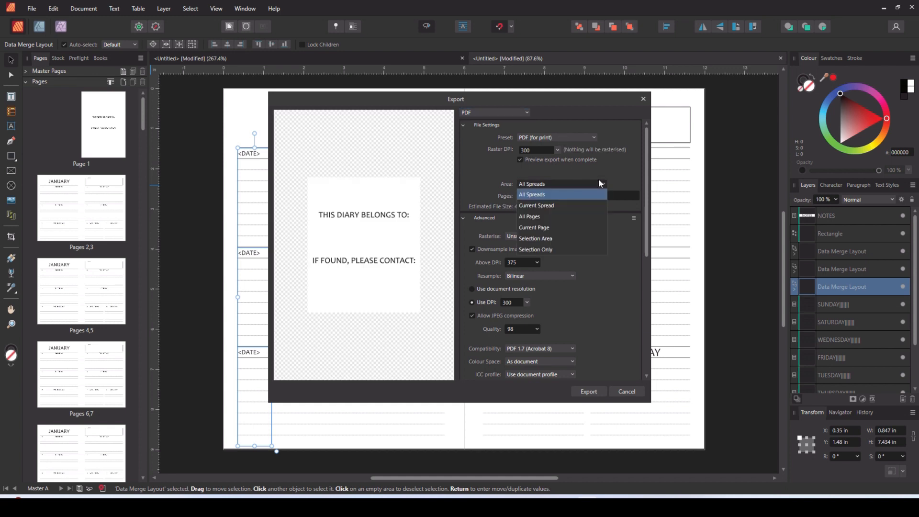
pyautogui.click(549, 216)
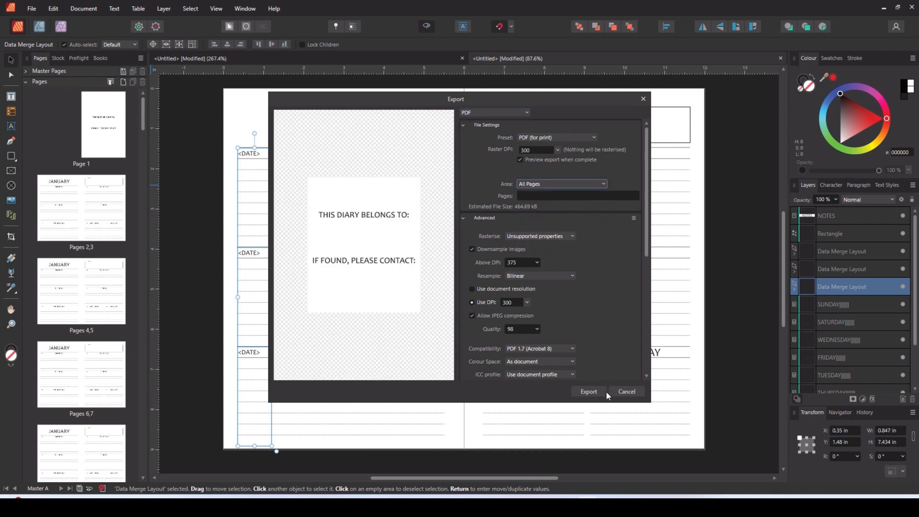
pyautogui.click(606, 392)
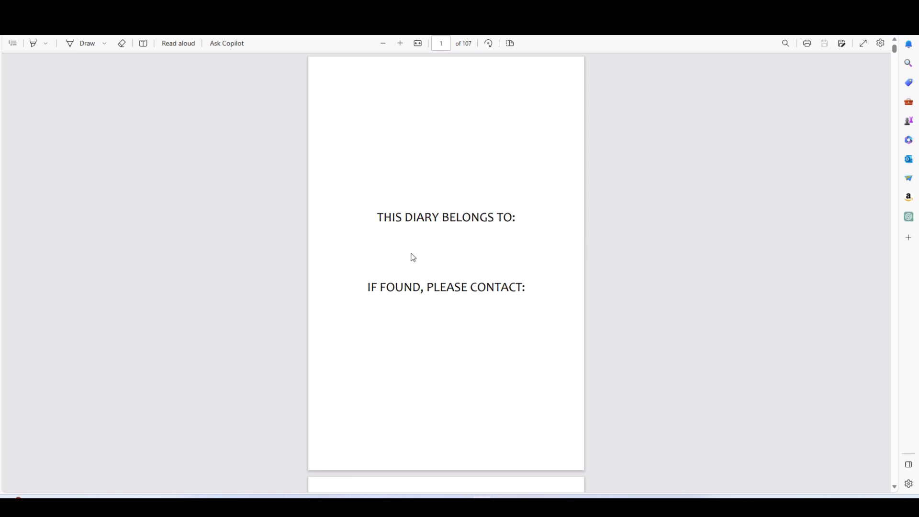
# - Check the exported PDF's ownership page and first January pages for correct headings, dates and layout
pyautogui.scroll(-8, 595, 286)
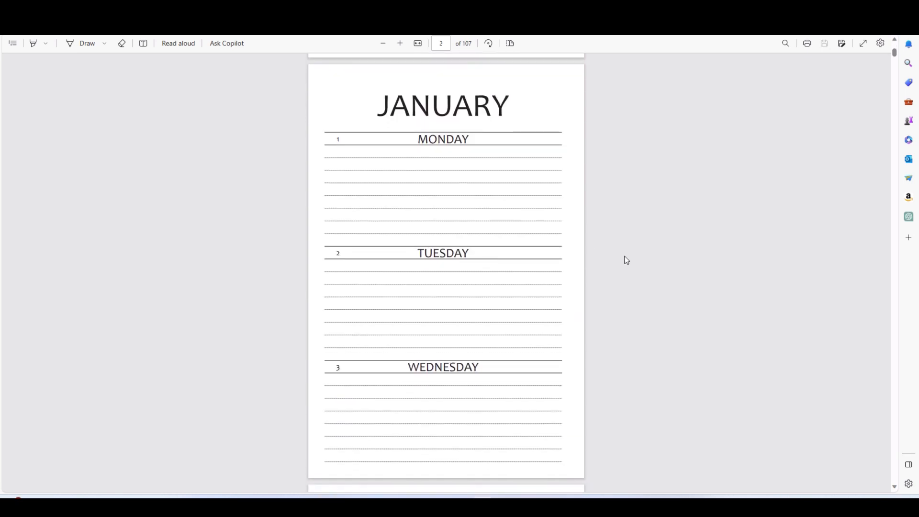
pyautogui.scroll(-7, 637, 258)
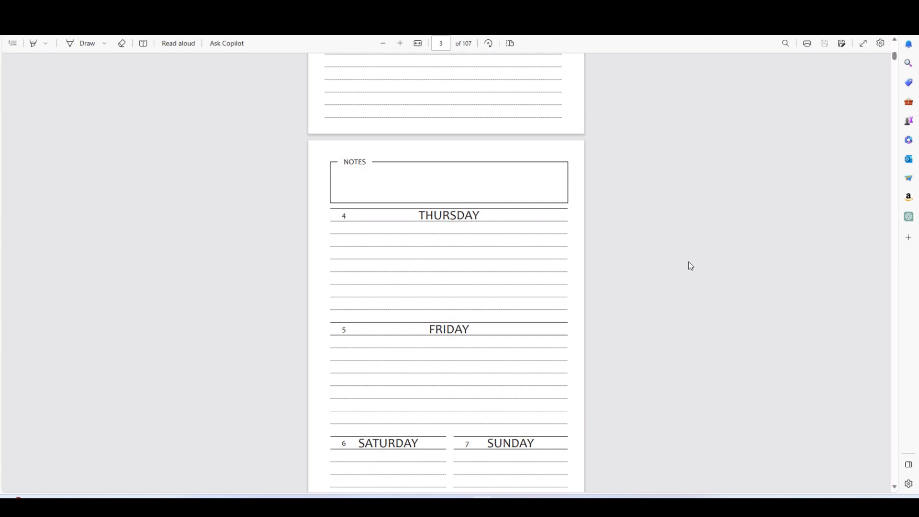
pyautogui.scroll(-2, 691, 267)
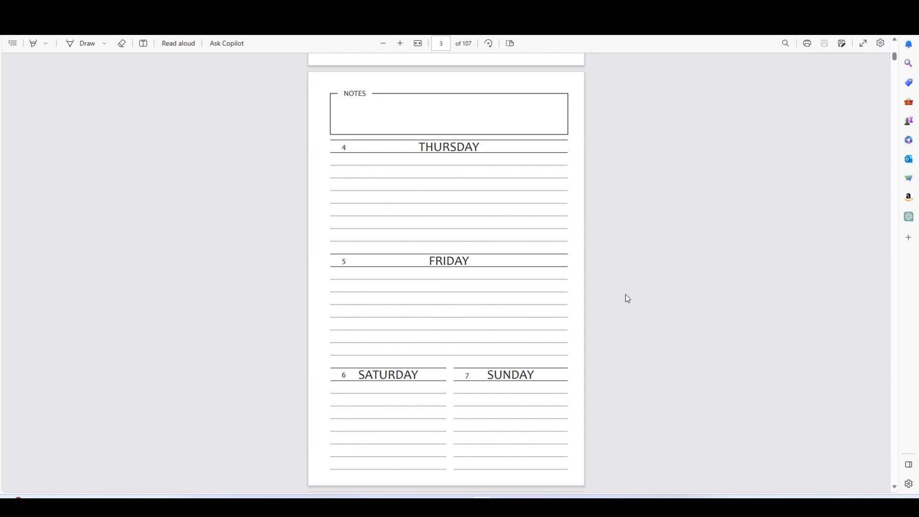
pyautogui.scroll(-6, 680, 277)
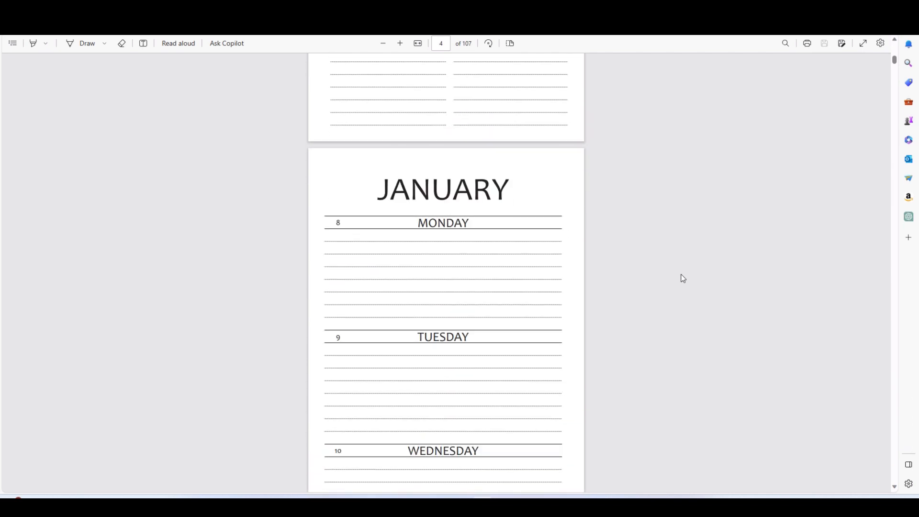
pyautogui.scroll(-3, 683, 279)
pyautogui.scroll(1, 683, 279)
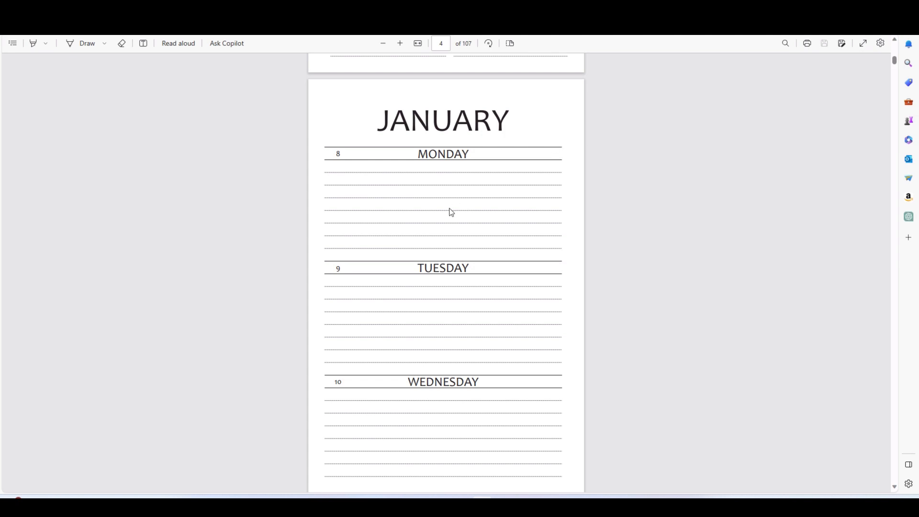
# - Review the exported PDF's January pages from Monday the 8th back to the first week
pyautogui.scroll(10, 425, 230)
pyautogui.scroll(1, 427, 231)
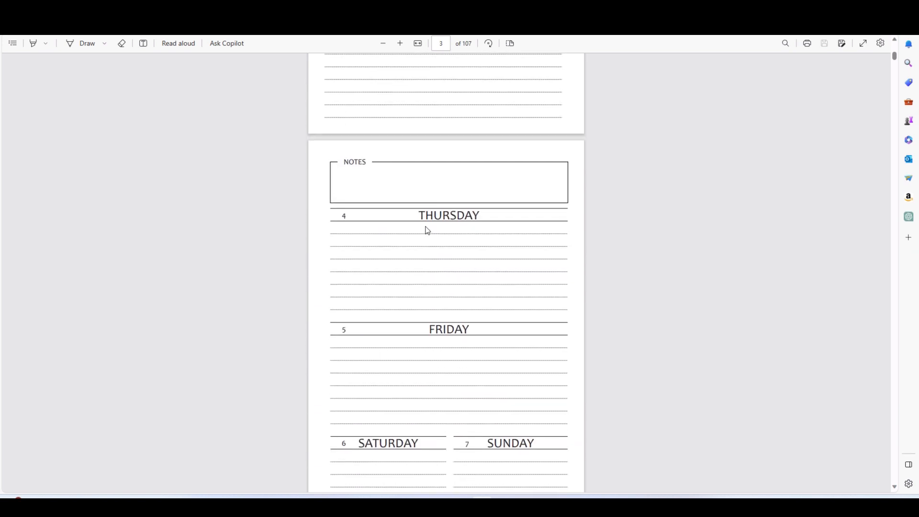
pyautogui.scroll(2, 427, 231)
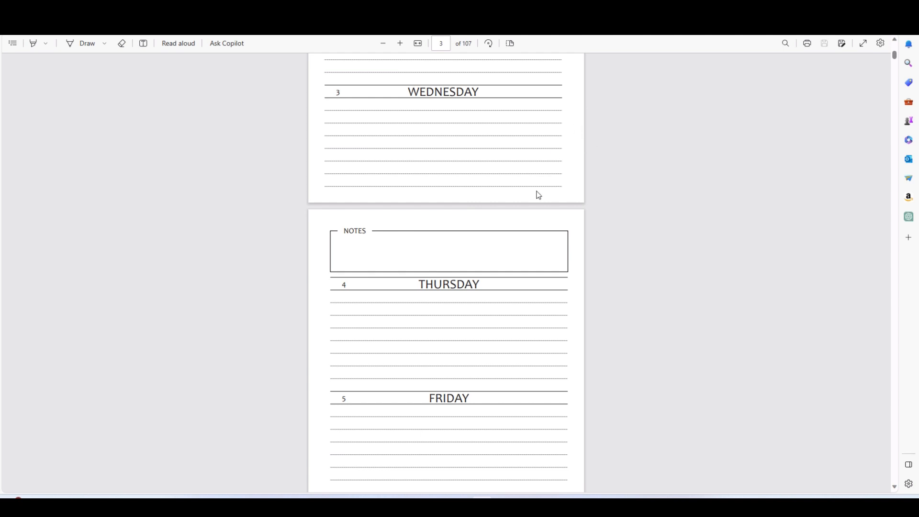
pyautogui.scroll(15, 536, 194)
pyautogui.scroll(-20, 561, 196)
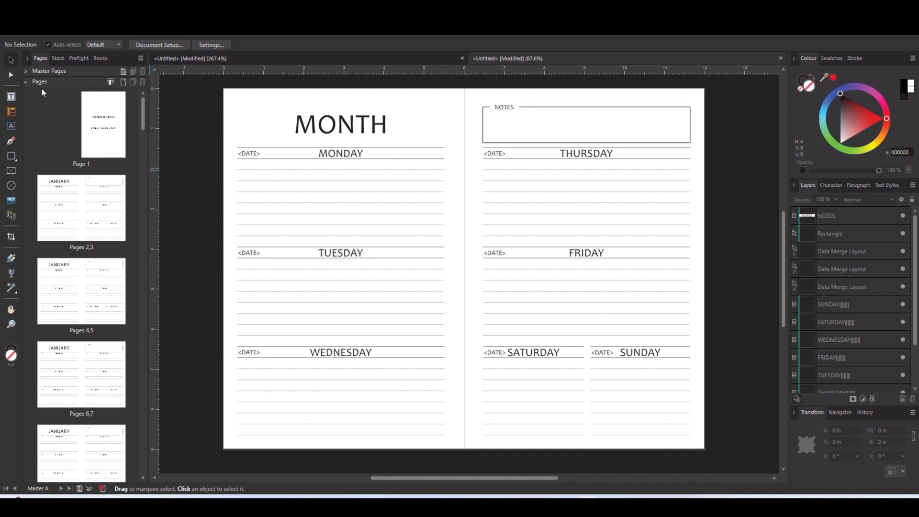
# - Switch to Affinity Publisher and open the Master A spread for editing
pyautogui.click(25, 71)
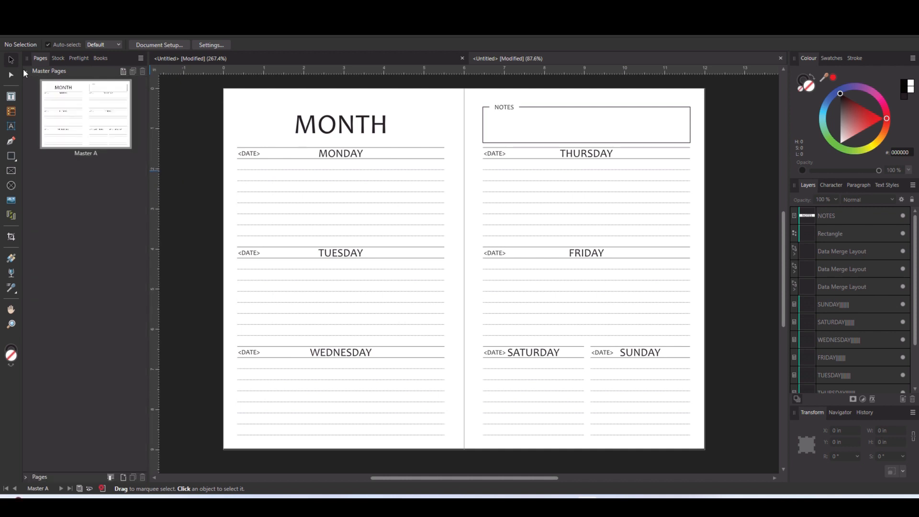
pyautogui.doubleClick(67, 127)
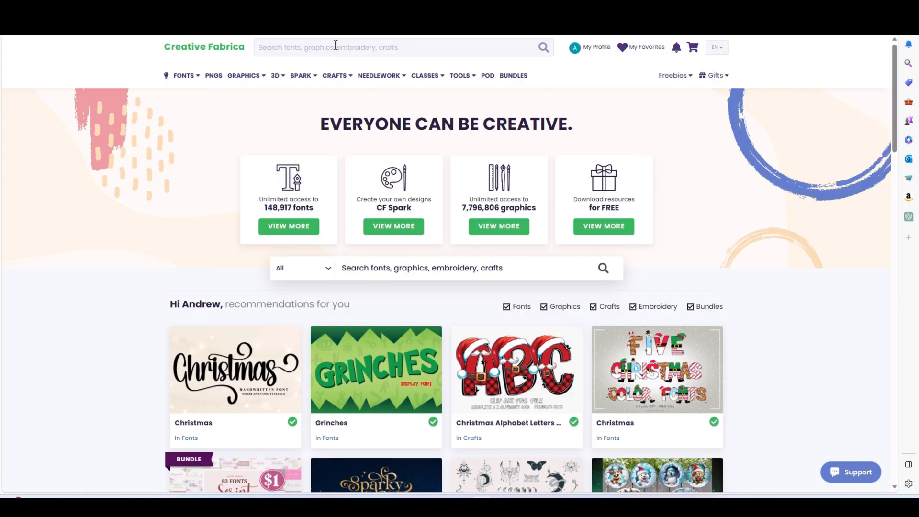
# - Switch to Creative Fabrica, search for black and white line patterns and browse the results
pyautogui.click(335, 45)
pyautogui.write('black and')
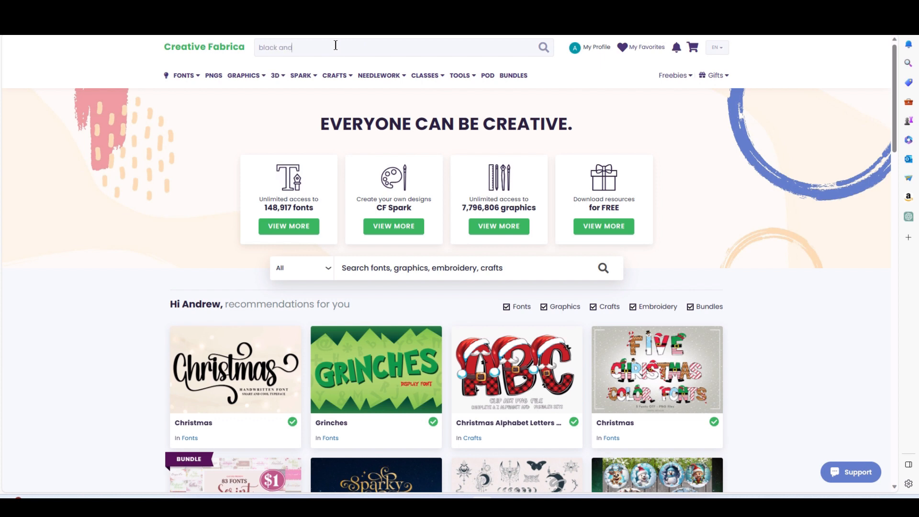
pyautogui.write(' white')
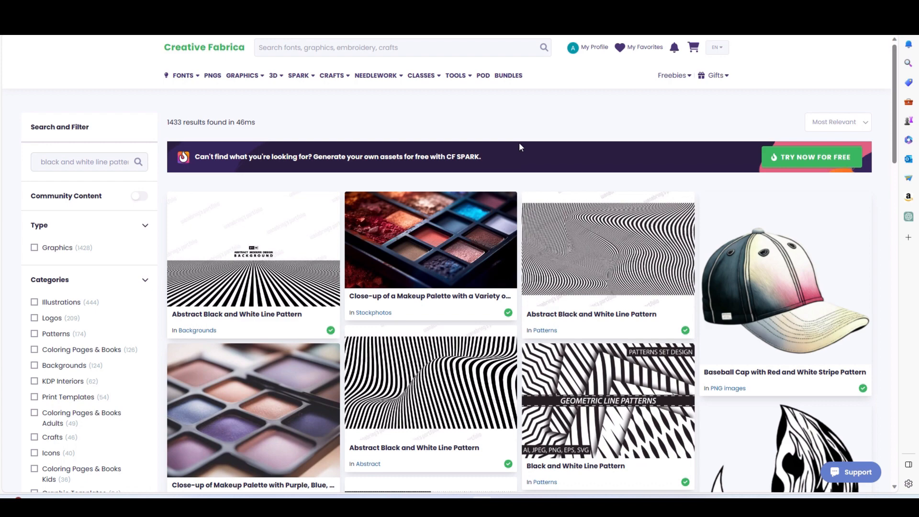
pyautogui.moveTo(424, 91)
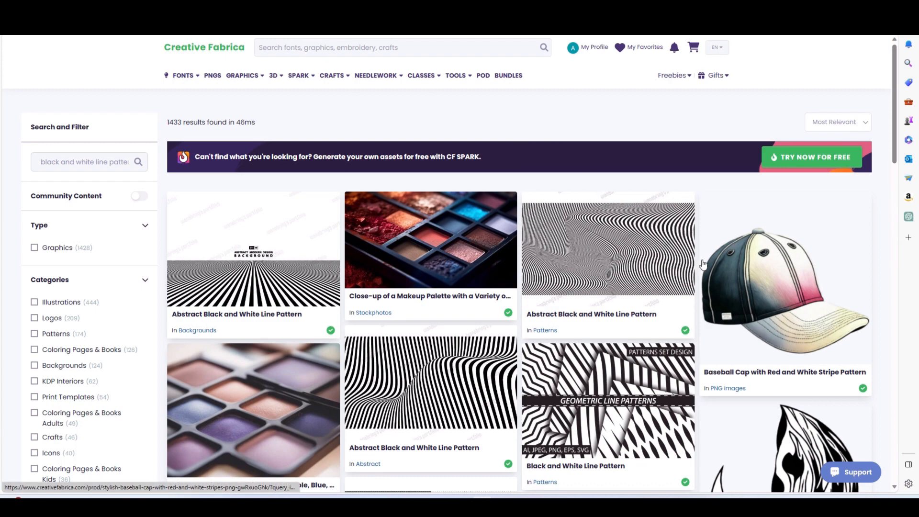
pyautogui.scroll(-7, 700, 264)
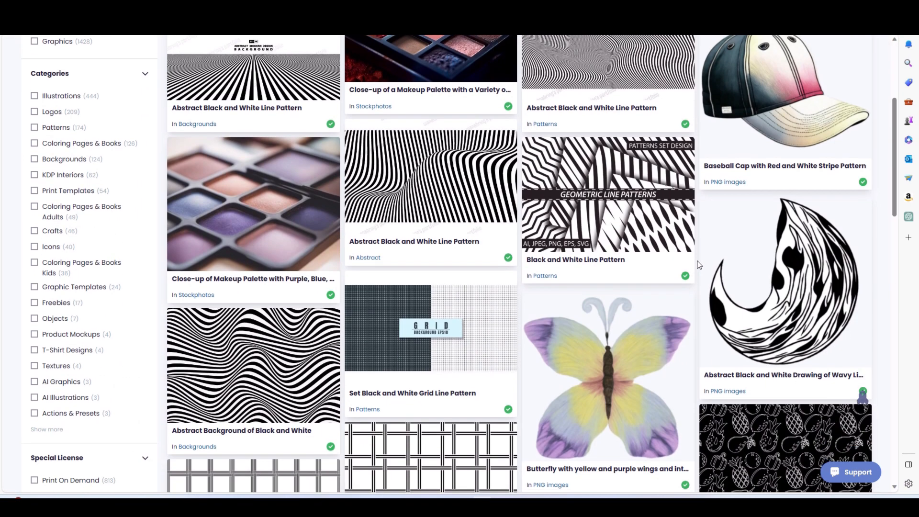
pyautogui.scroll(4, 699, 265)
pyautogui.scroll(-4, 693, 266)
pyautogui.scroll(3, 684, 246)
pyautogui.scroll(4, 683, 241)
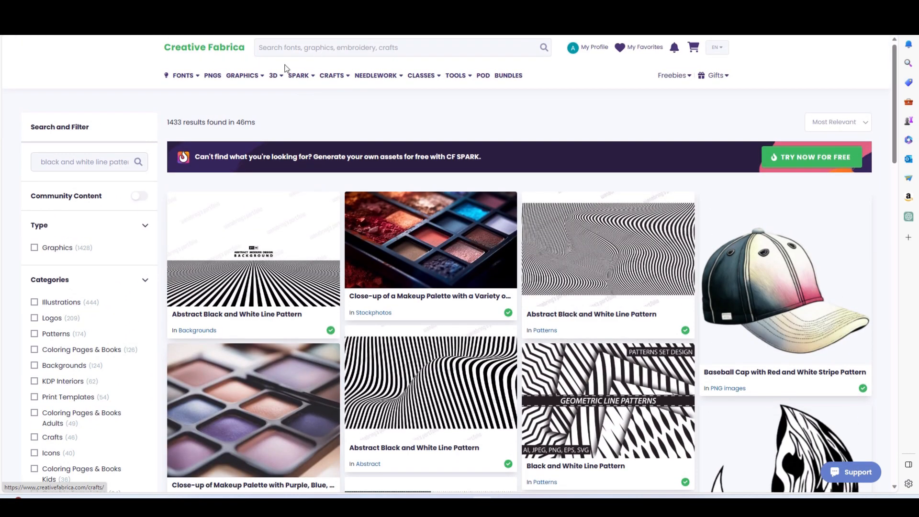
# - Change the search to a black and white dog pattern and browse the results for a suitable background
pyautogui.doubleClick(97, 163)
pyautogui.write('dog')
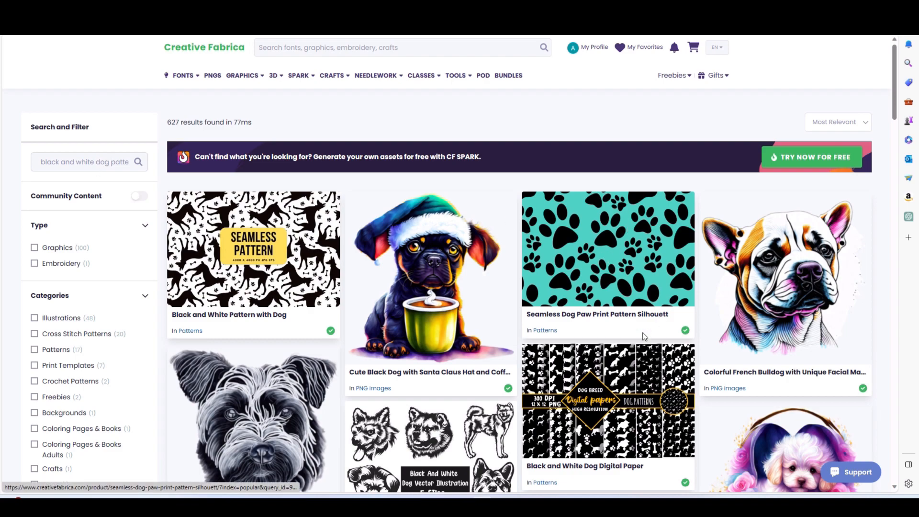
pyautogui.scroll(-5, 643, 337)
pyautogui.scroll(-4, 514, 393)
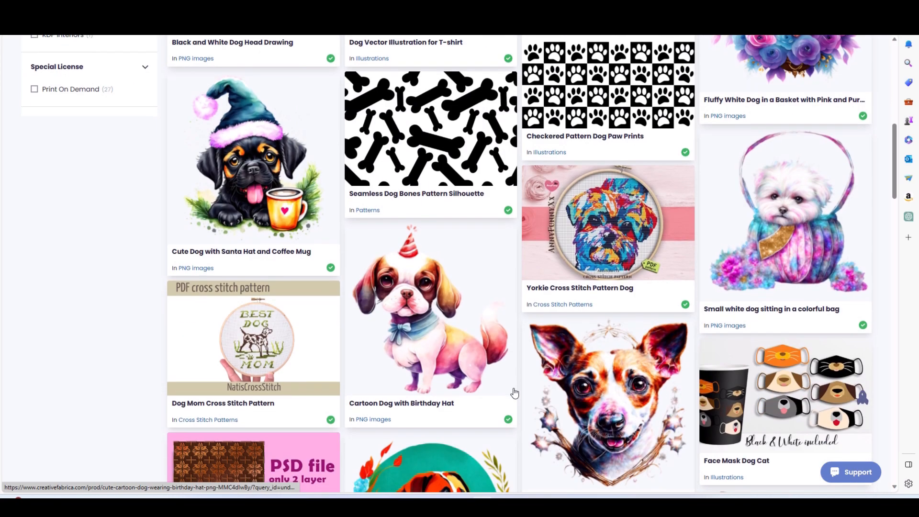
pyautogui.scroll(-12, 515, 393)
pyautogui.scroll(-5, 517, 388)
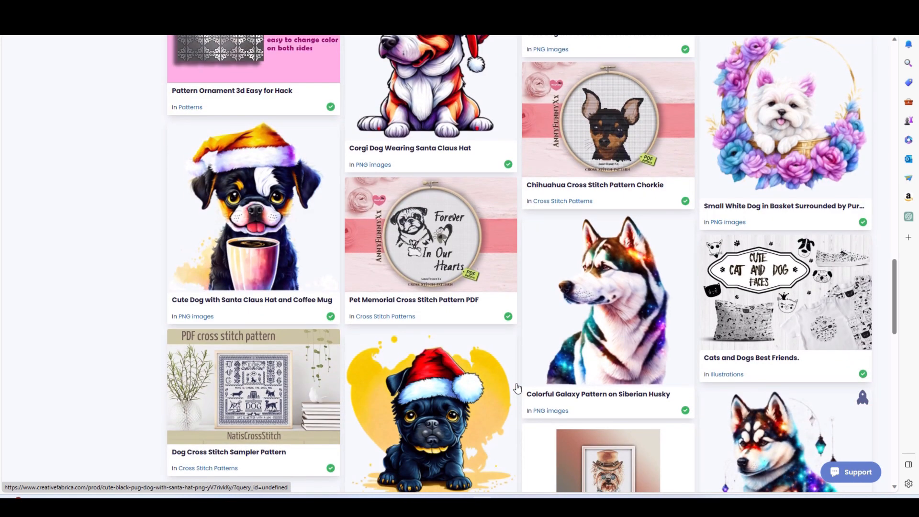
pyautogui.scroll(-4, 517, 387)
pyautogui.scroll(3, 517, 388)
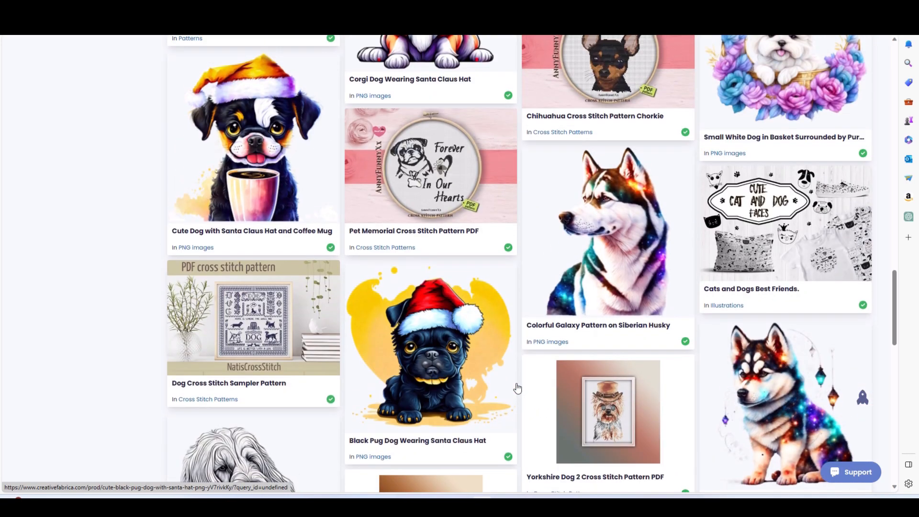
# - Open the "Cats and Dogs Best Friends." graphic, preview its seamless patterns image and download it
pyautogui.click(792, 240)
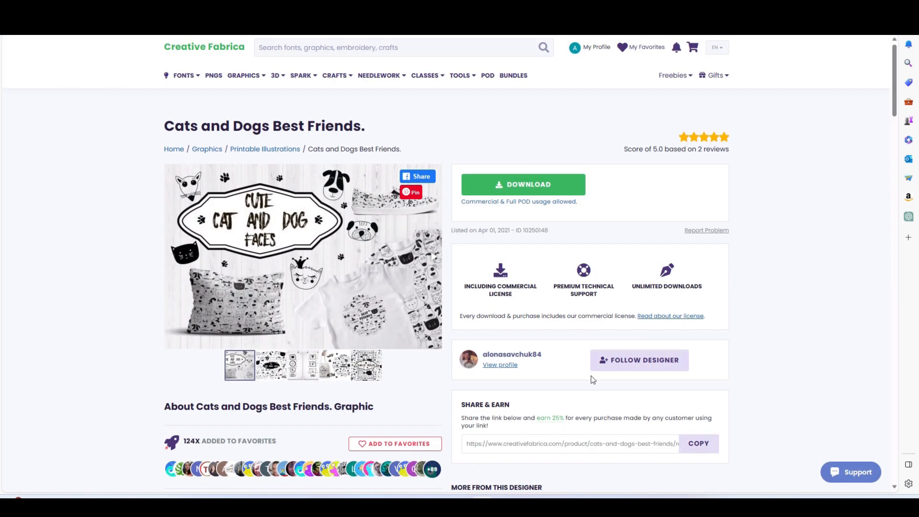
pyautogui.click(367, 365)
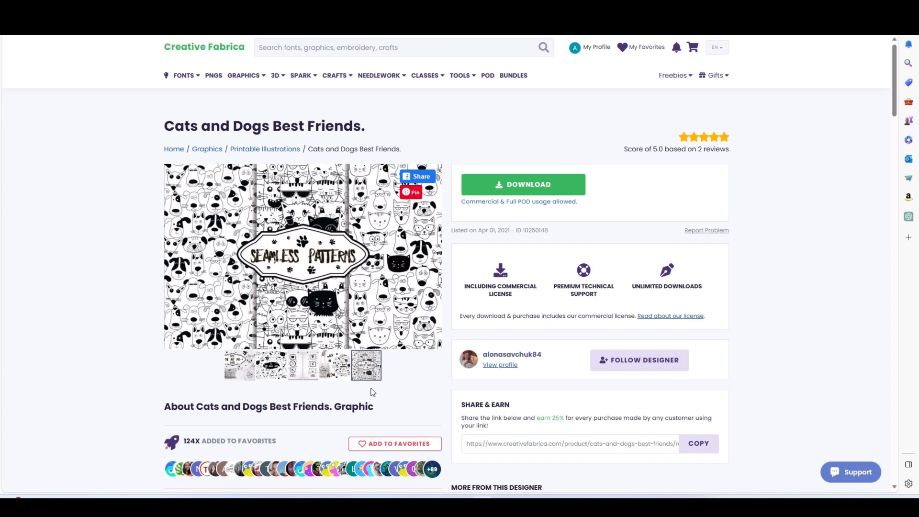
pyautogui.click(498, 186)
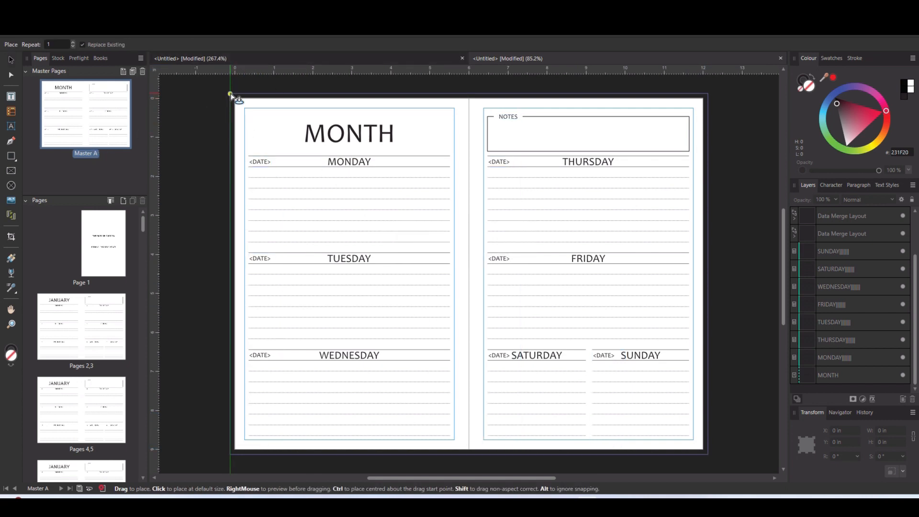
# - Place "Seamless pattern with cats and dogs.jpg" at Master A's upper-left bleed corner and scale it to 6.125 in square, reaching the spine
pyautogui.moveTo(231, 93); pyautogui.dragTo(384, 257)
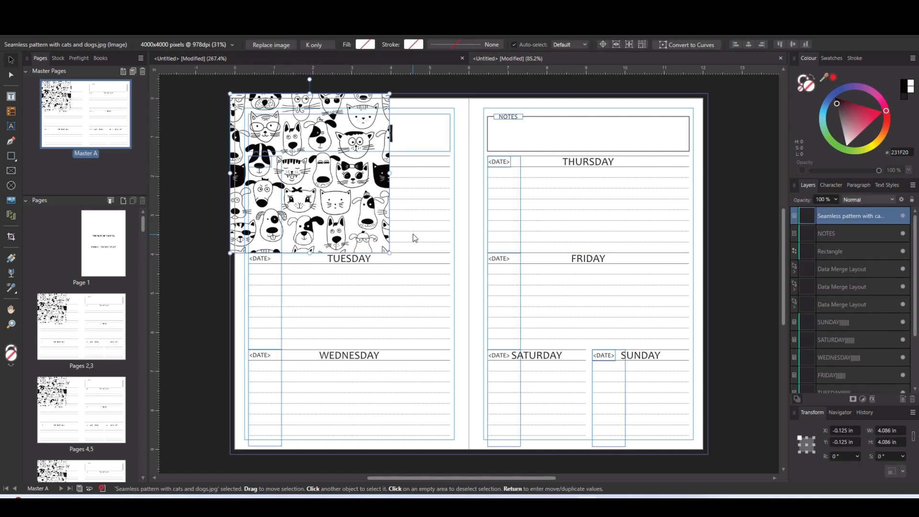
pyautogui.moveTo(390, 253); pyautogui.dragTo(472, 328)
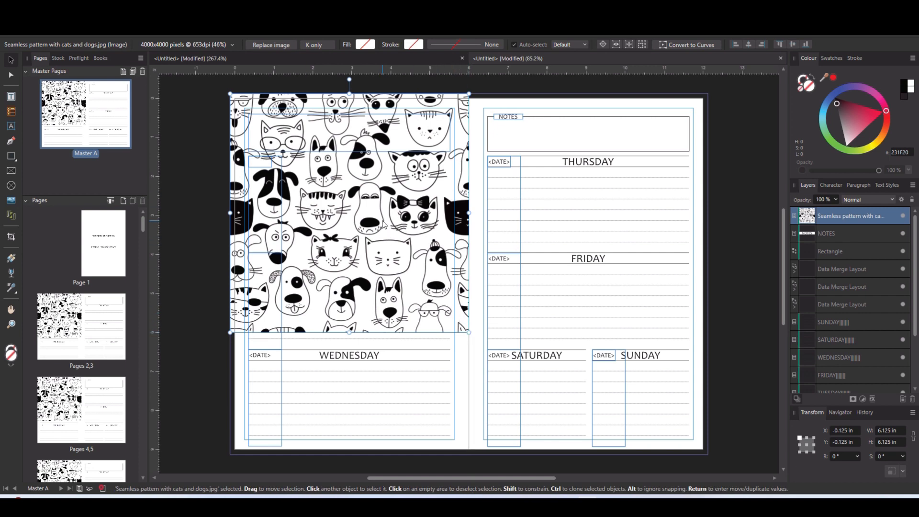
# - Duplicate the pattern image onto the right-hand page, then duplicate both images downward at Y 6 in to cover the spread
pyautogui.moveTo(322, 263); pyautogui.dragTo(563, 264)
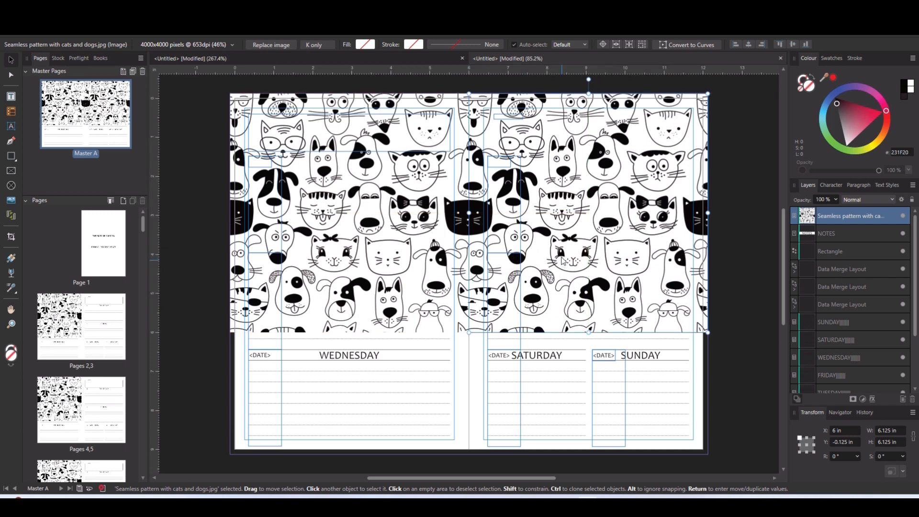
pyautogui.keyDown('shift'); pyautogui.click(376, 261); pyautogui.keyUp('shift')
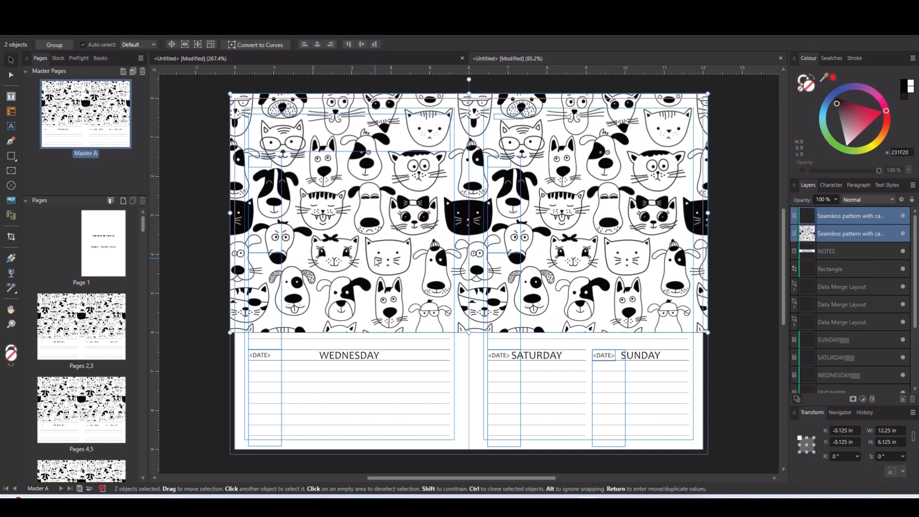
pyautogui.moveTo(363, 196)
pyautogui.mouseDown()
pyautogui.moveTo(388, 433)
pyautogui.moveTo(345, 417)
pyautogui.mouseUp()
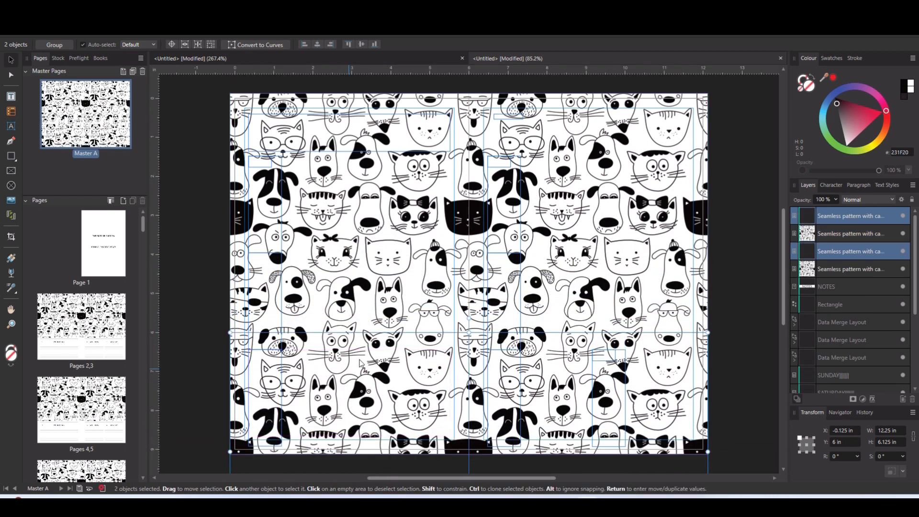
# - Group the four pattern images and move the group to the back of the master spread
pyautogui.click(845, 225)
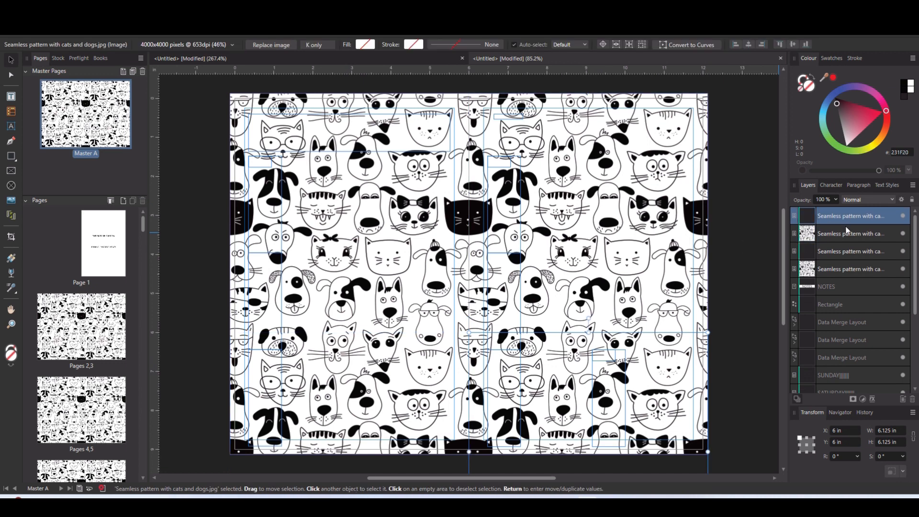
pyautogui.keyDown('shift'); pyautogui.click(849, 269); pyautogui.keyUp('shift')
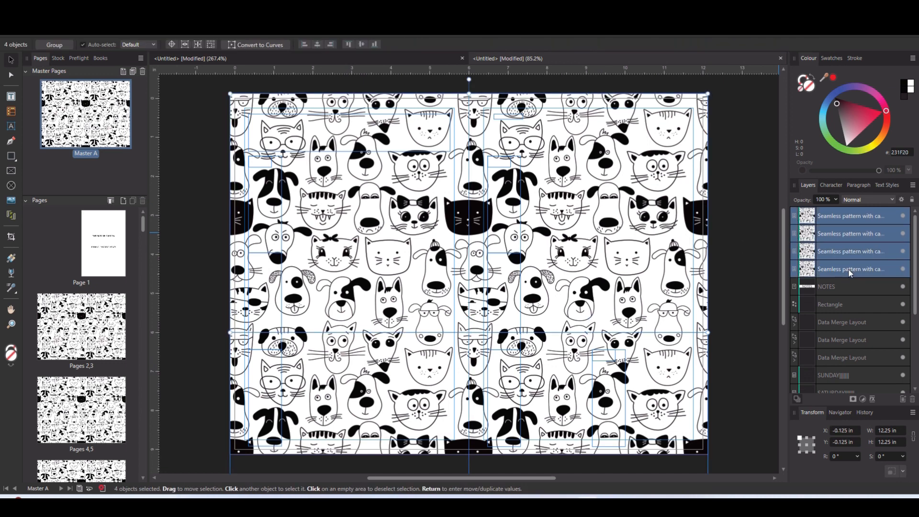
pyautogui.hotkey('ctrl', 'g')
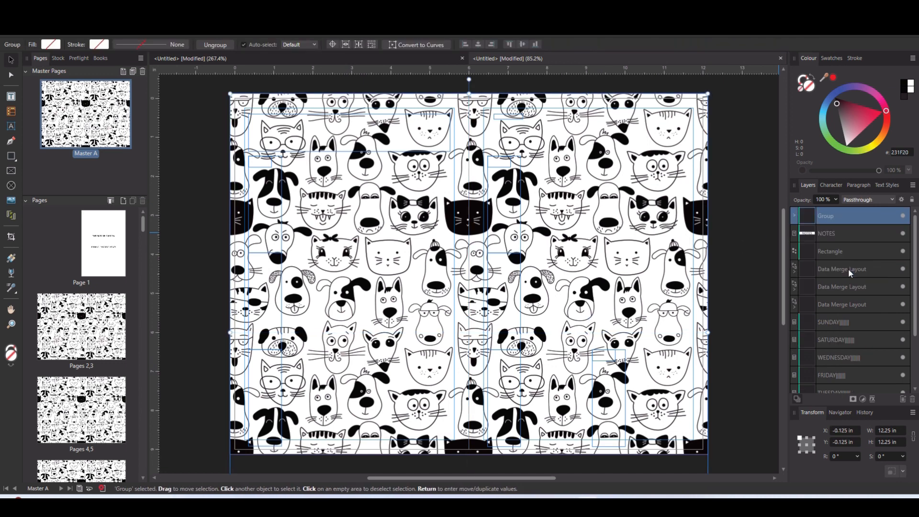
pyautogui.rightClick(675, 208)
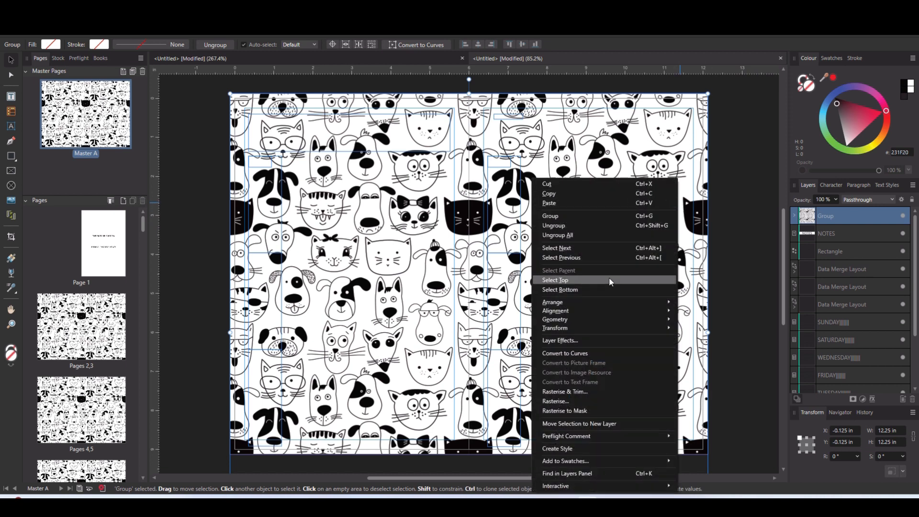
pyautogui.moveTo(605, 303)
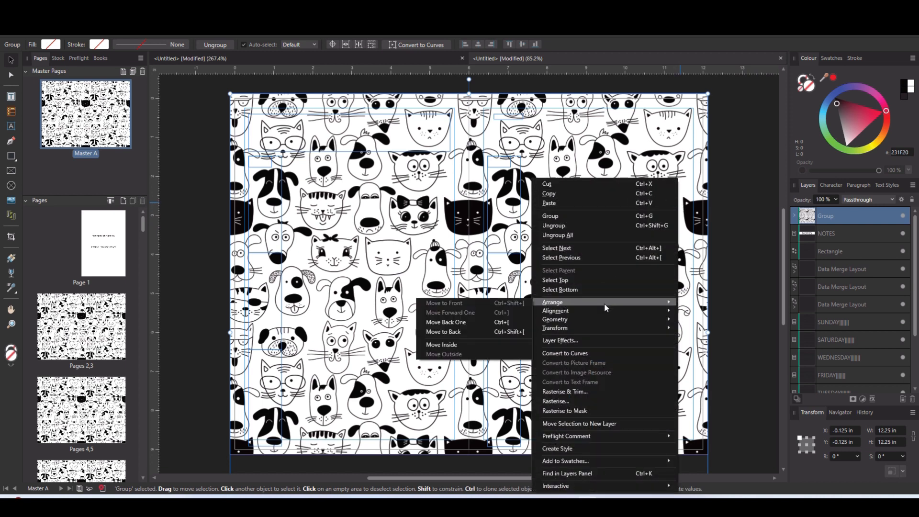
pyautogui.click(450, 333)
# - Check how the pattern background looks behind the January text on pages 2,3 and 4,5
pyautogui.doubleClick(88, 340)
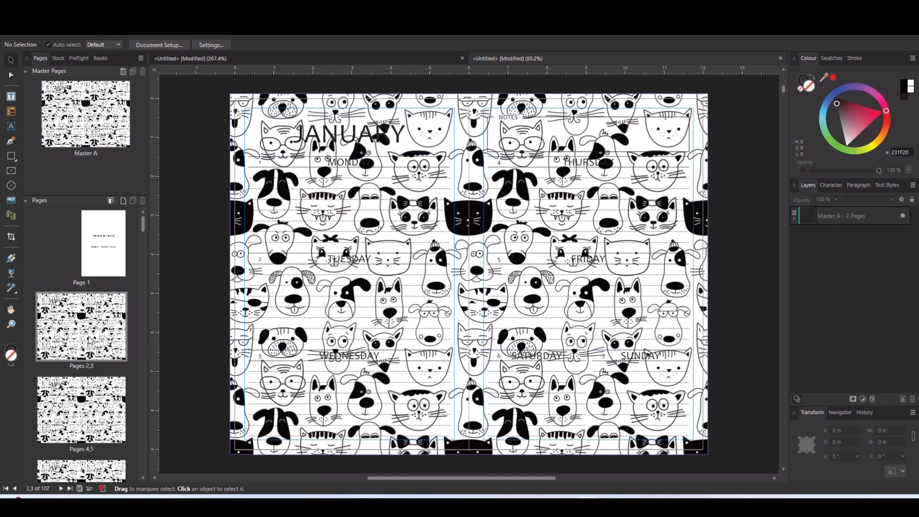
pyautogui.doubleClick(85, 420)
pyautogui.doubleClick(110, 322)
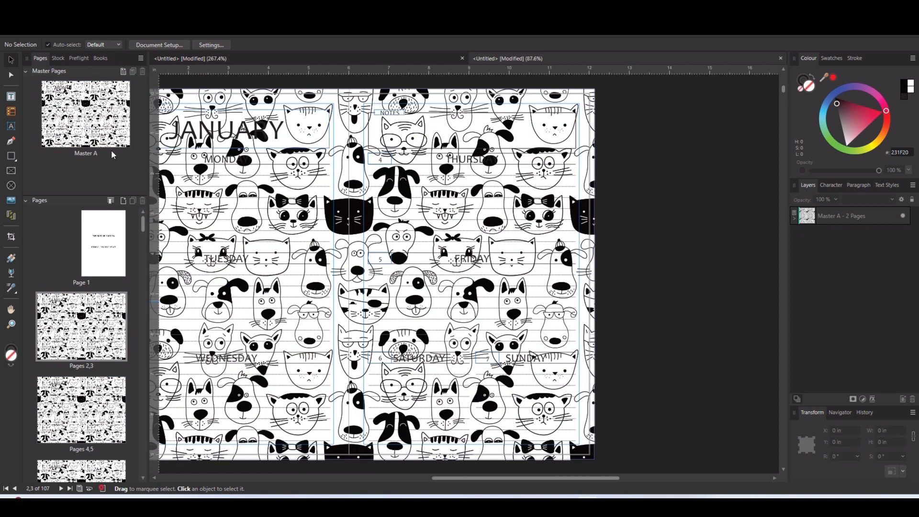
# - Fill the Monday table's cells with white on Master A and check the effect on pages 2,3
pyautogui.doubleClick(105, 133)
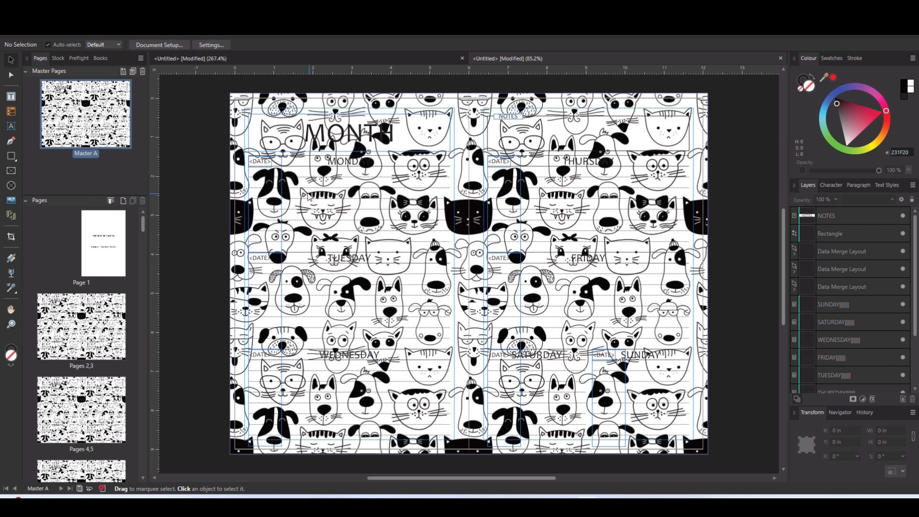
pyautogui.doubleClick(278, 173)
pyautogui.moveTo(277, 173); pyautogui.dragTo(408, 245)
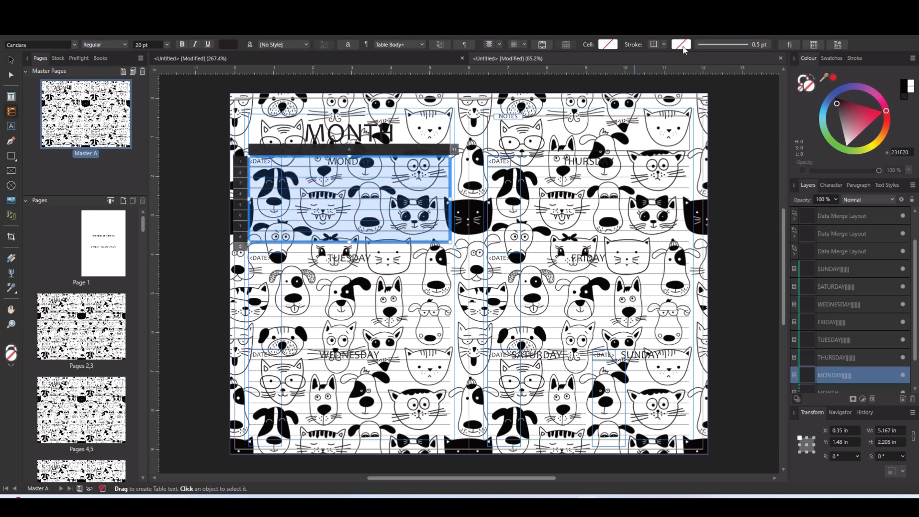
pyautogui.click(614, 46)
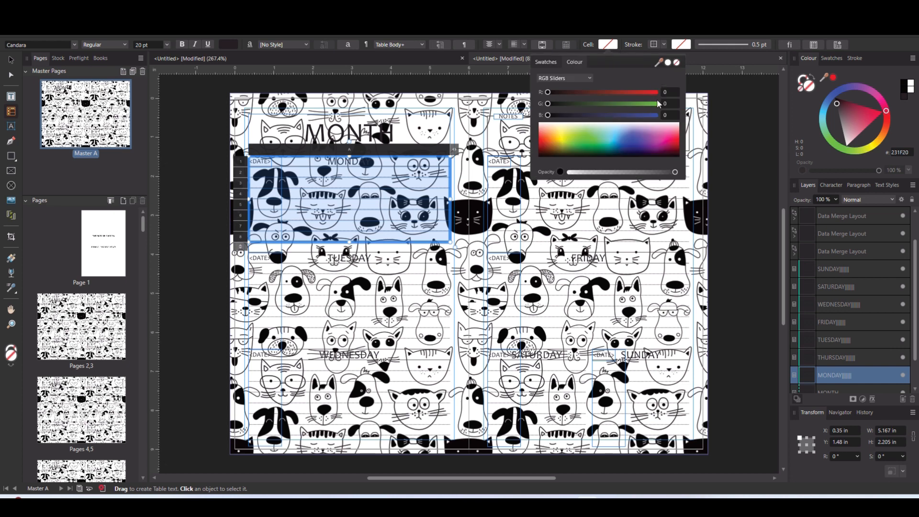
pyautogui.click(668, 63)
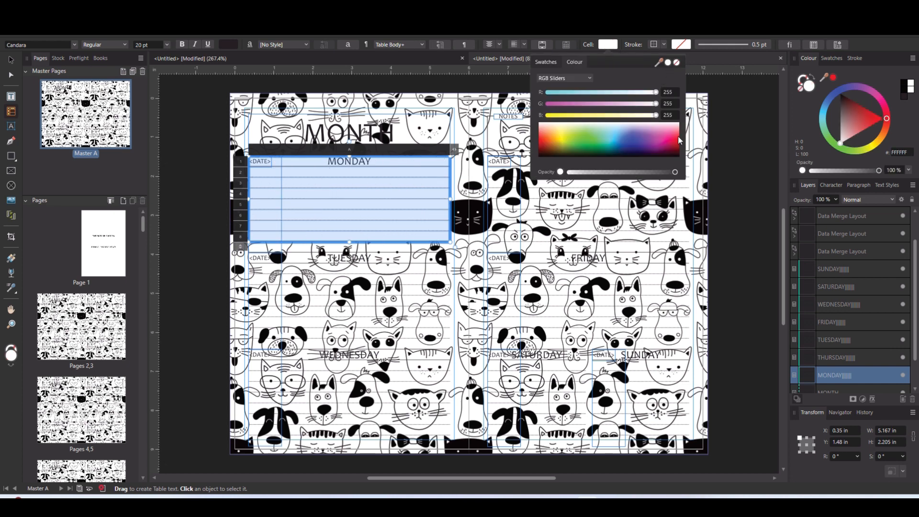
pyautogui.click(741, 251)
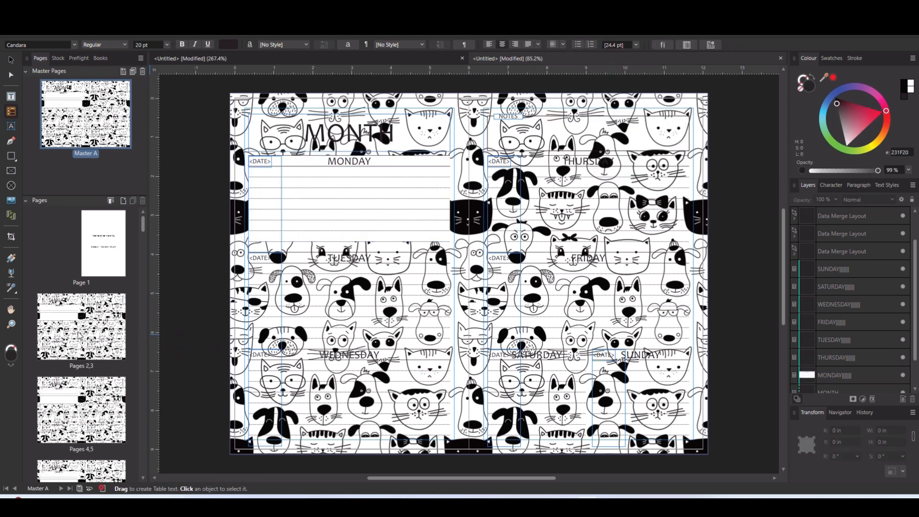
pyautogui.doubleClick(81, 333)
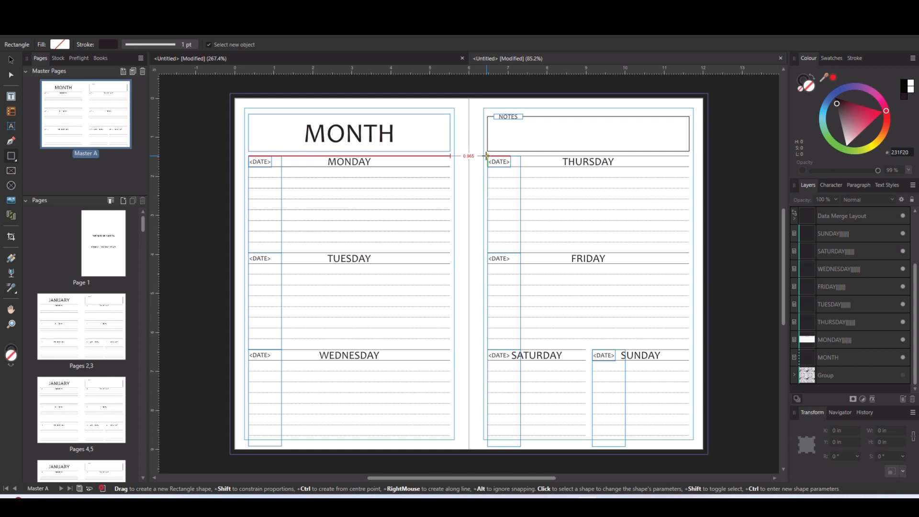
# - Draw a white rectangle about 5.16 x 7.17 in behind the Thursday to Sunday tables, directly above the pattern group, and show the group
pyautogui.moveTo(487, 155); pyautogui.dragTo(690, 436)
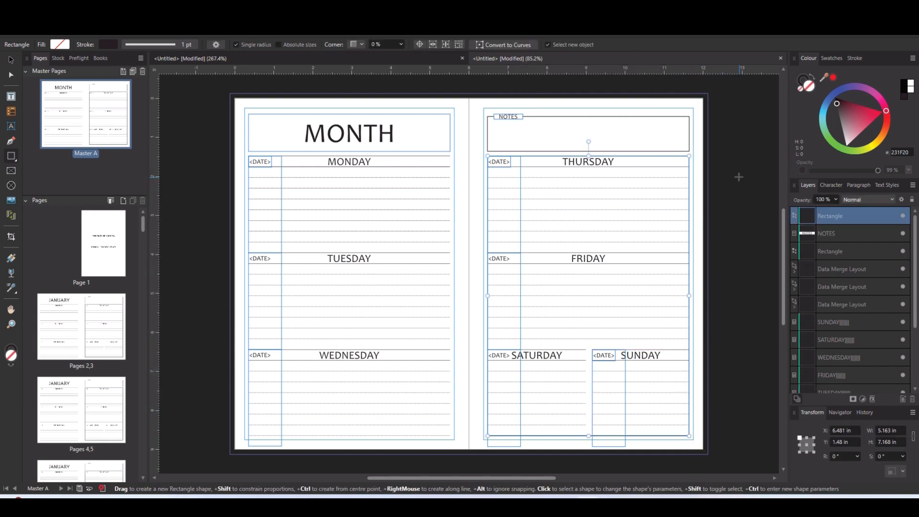
pyautogui.click(911, 86)
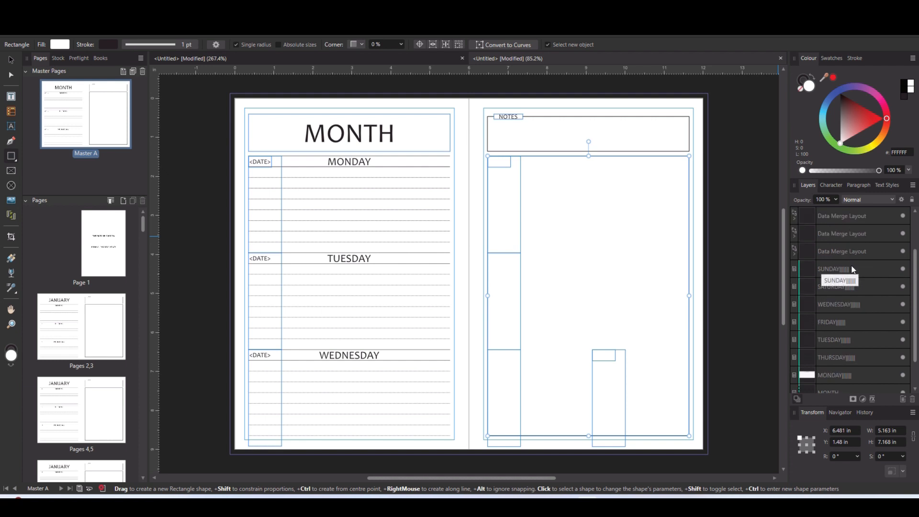
pyautogui.moveTo(835, 213); pyautogui.dragTo(850, 369)
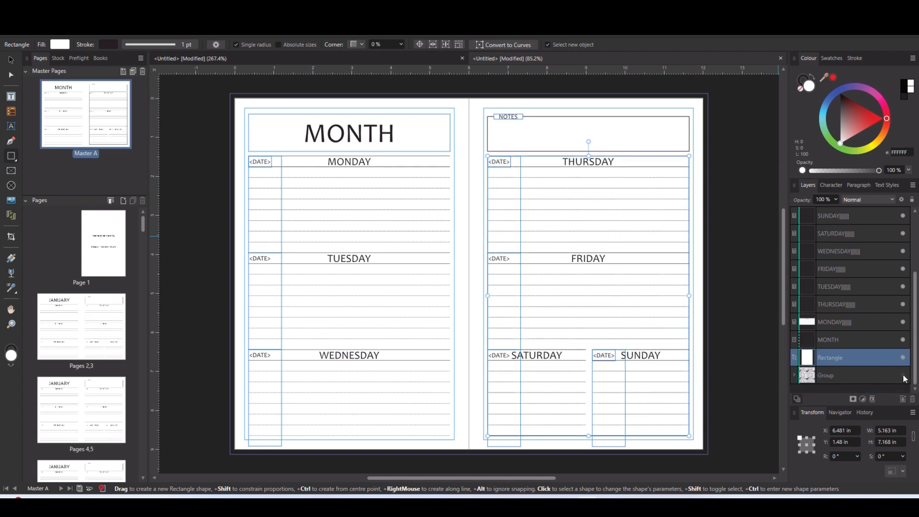
pyautogui.click(904, 376)
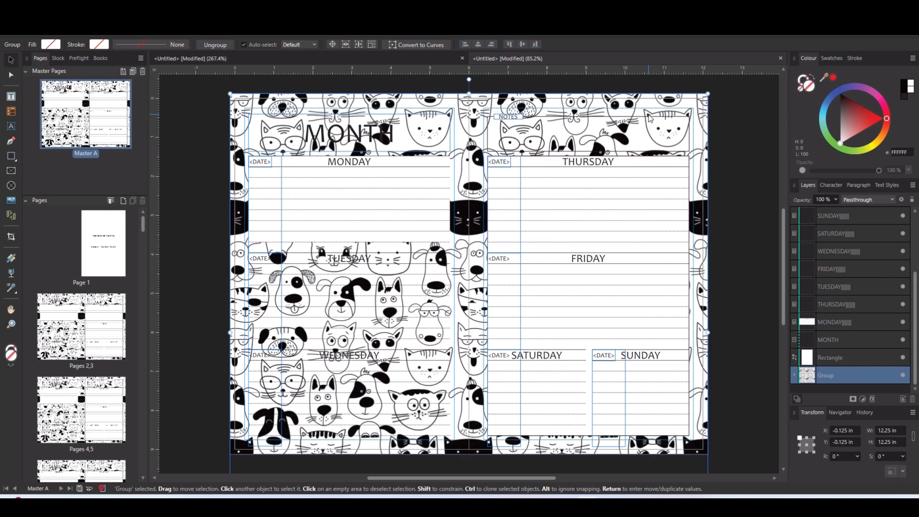
# - Fill the notes rectangle on the right-hand master page with white
pyautogui.click(655, 121)
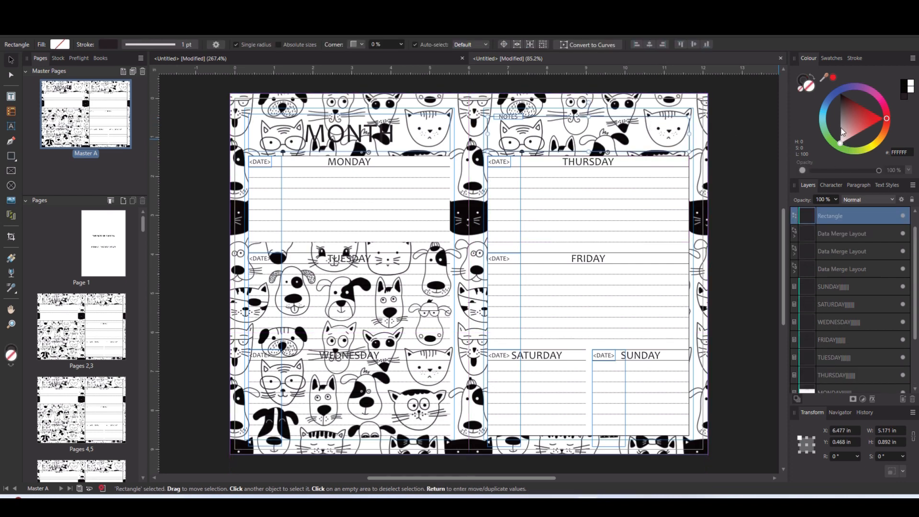
pyautogui.click(912, 83)
pyautogui.click(751, 191)
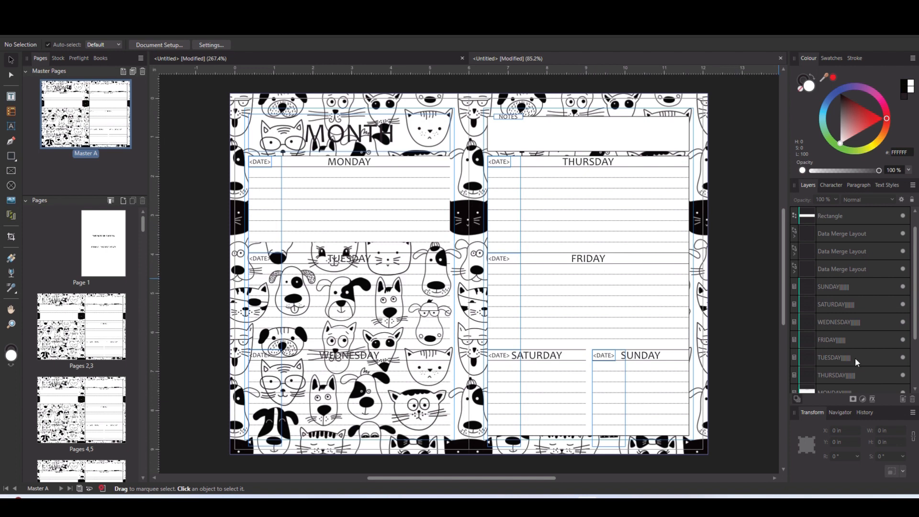
# - Lower the opacity of the white rectangle behind the right-hand tables to 97%, and delete that rectangle
pyautogui.scroll(-3, 853, 369)
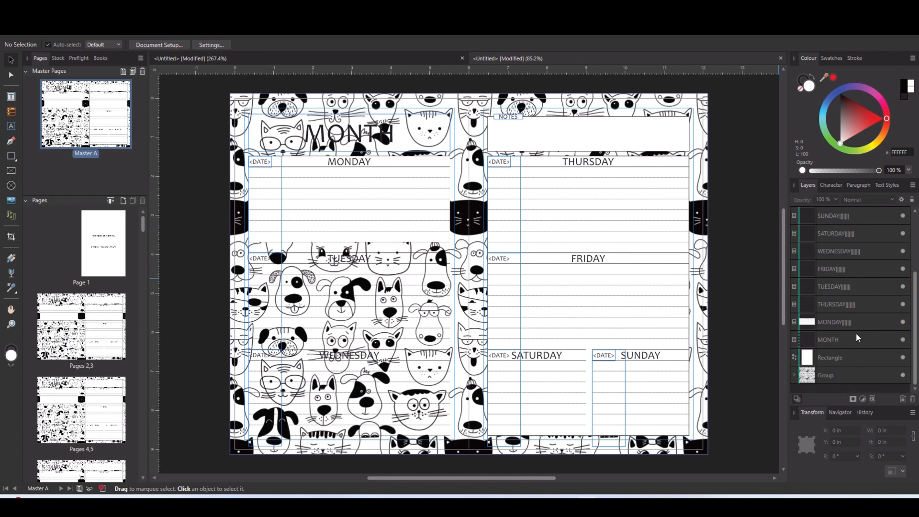
pyautogui.click(844, 358)
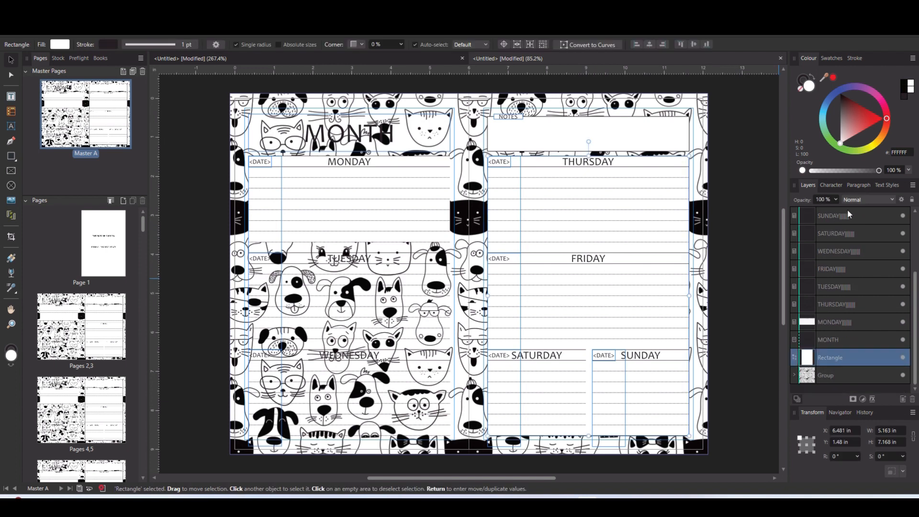
pyautogui.click(836, 199)
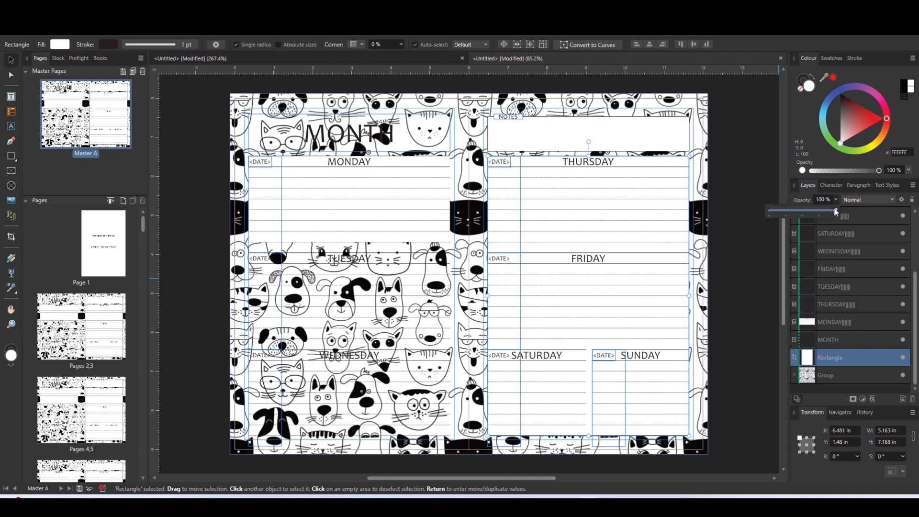
pyautogui.moveTo(836, 212)
pyautogui.mouseDown()
pyautogui.moveTo(814, 215)
pyautogui.moveTo(835, 214)
pyautogui.mouseUp()
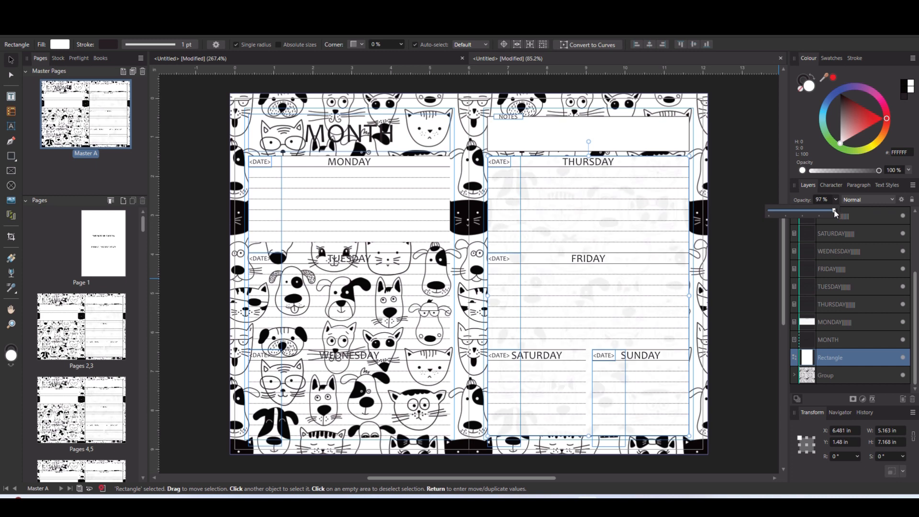
pyautogui.click(766, 263)
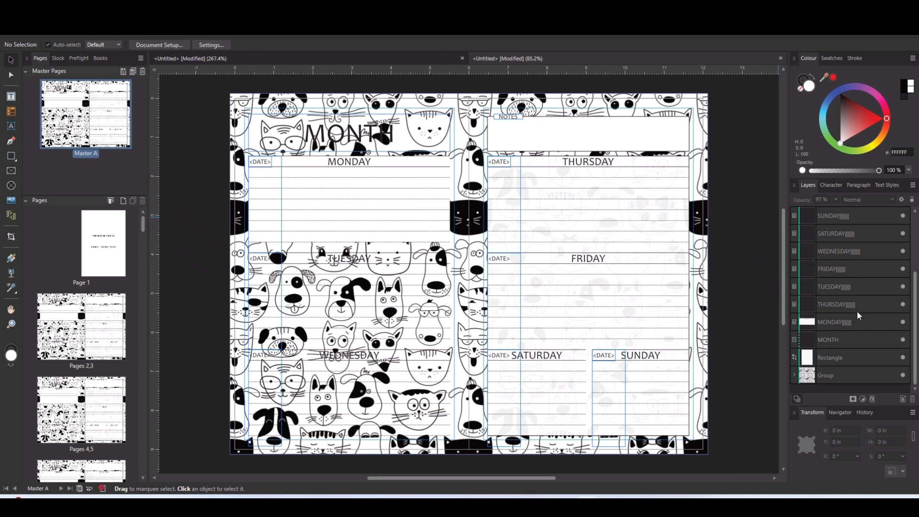
pyautogui.rightClick(836, 359)
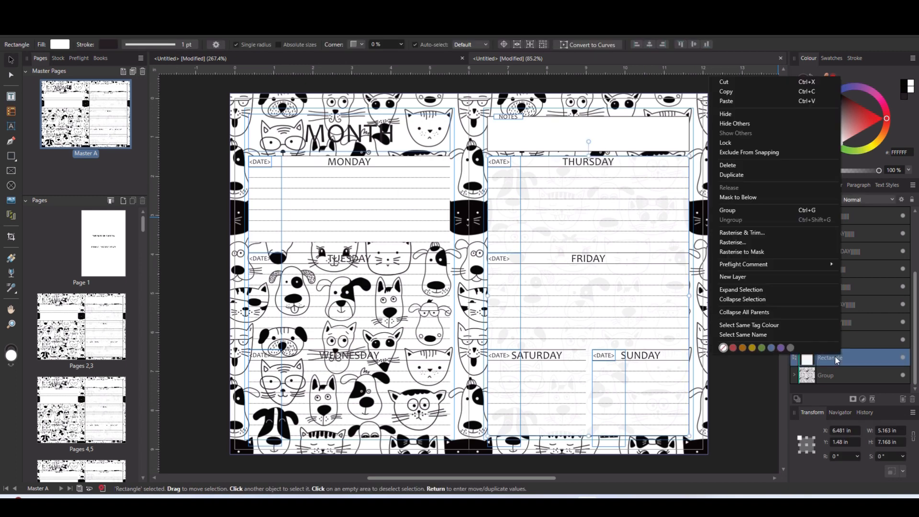
pyautogui.click(728, 165)
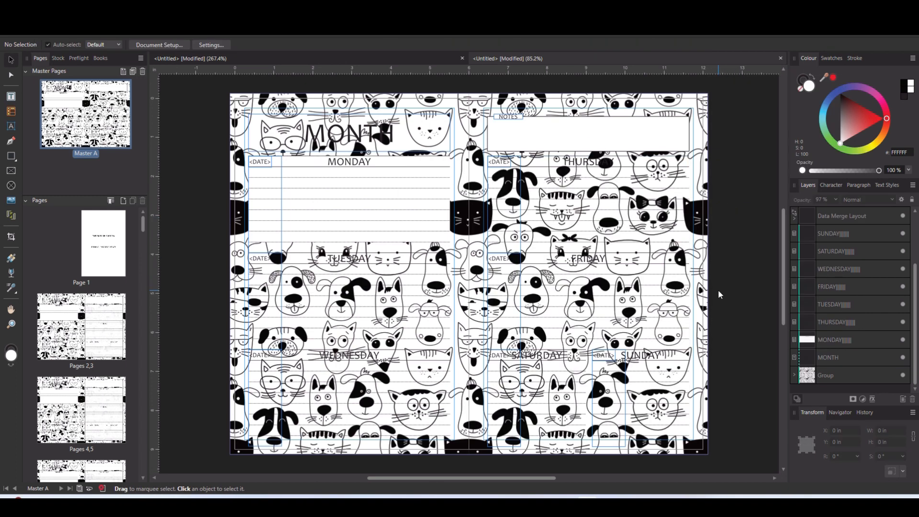
# - Fill all cells of the Tuesday table with white, trying 99% fill opacity before setting it back to 100%
pyautogui.click(335, 262)
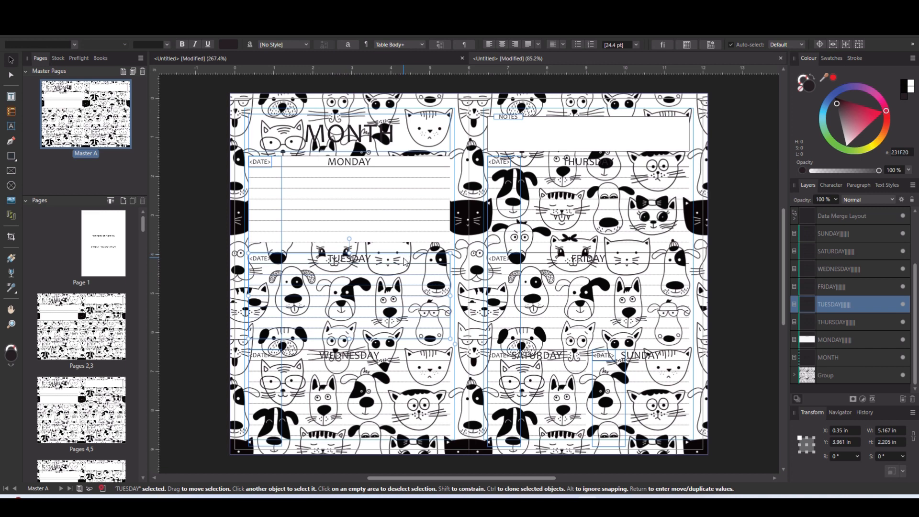
pyautogui.doubleClick(403, 259)
pyautogui.moveTo(403, 258); pyautogui.dragTo(431, 335)
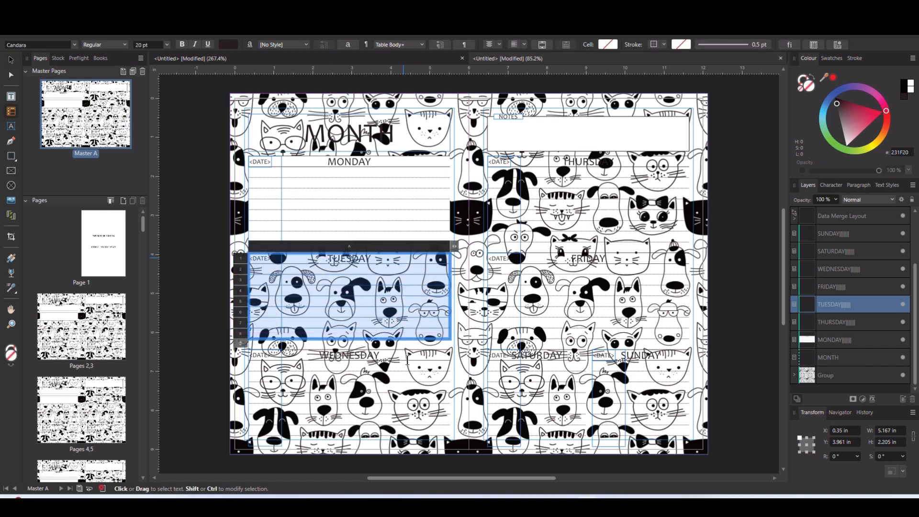
pyautogui.click(607, 44)
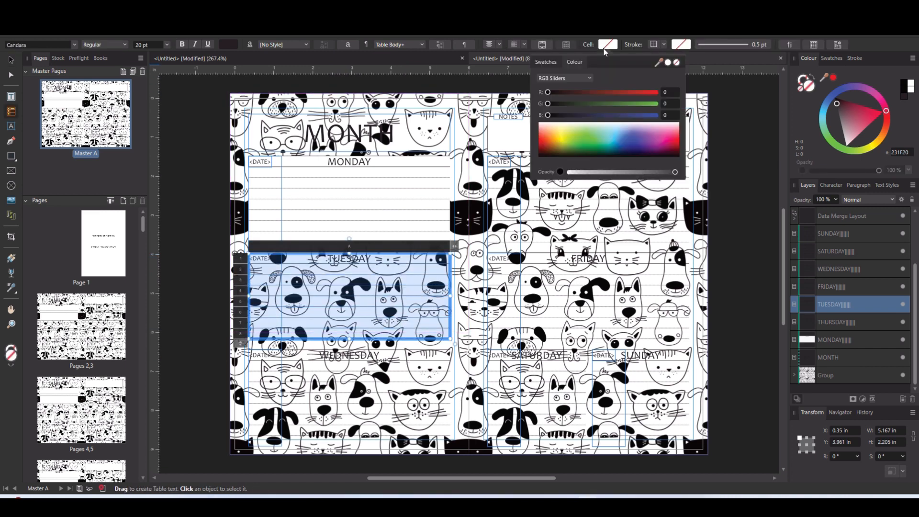
pyautogui.click(668, 63)
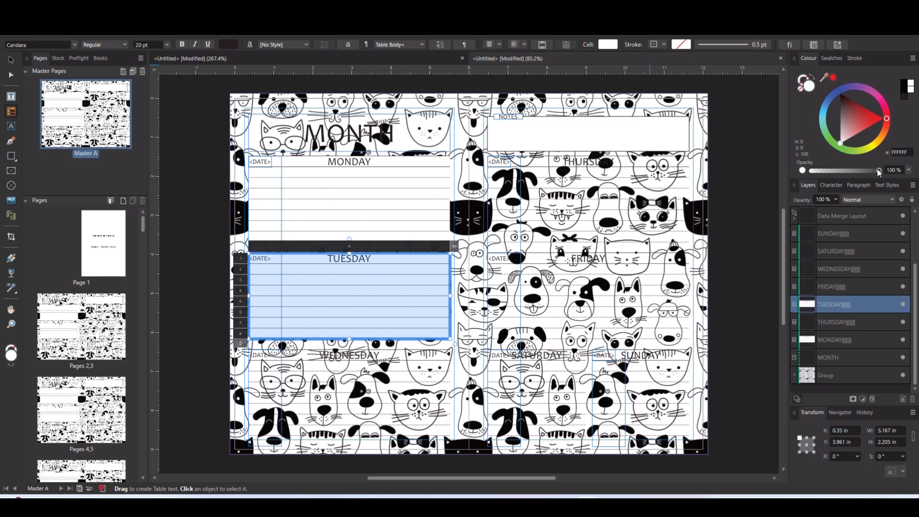
pyautogui.moveTo(879, 171); pyautogui.dragTo(877, 171)
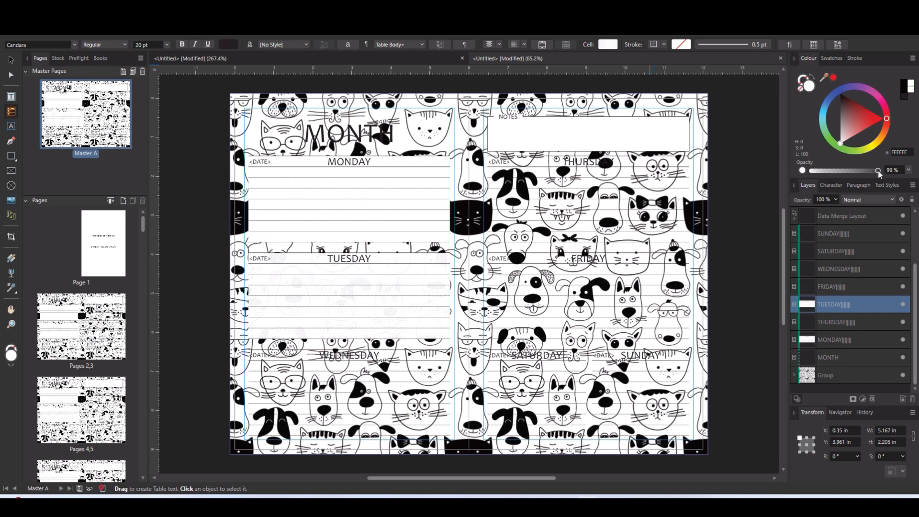
pyautogui.moveTo(878, 171); pyautogui.dragTo(880, 171)
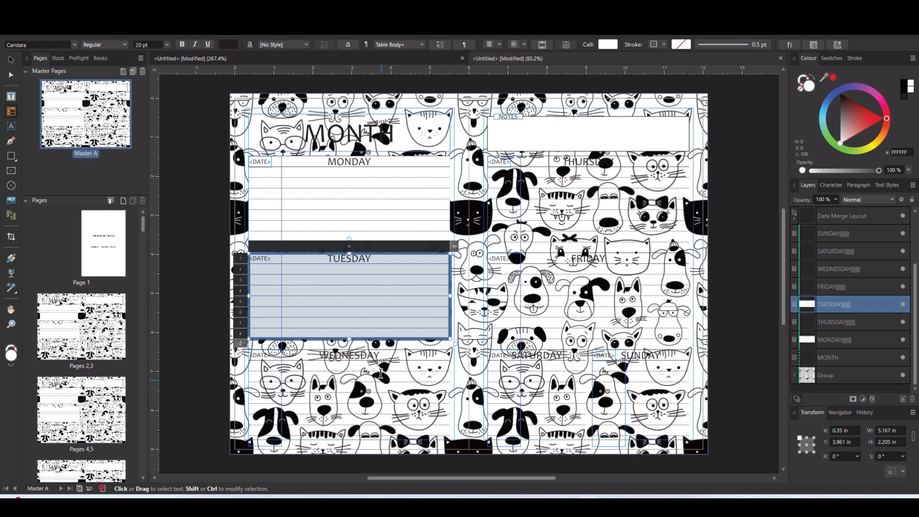
# - Fill all cells of the Wednesday table with white, and do the same for the Thursday, Friday, Saturday and Sunday tables
pyautogui.click(403, 337)
pyautogui.moveTo(400, 362); pyautogui.dragTo(403, 450)
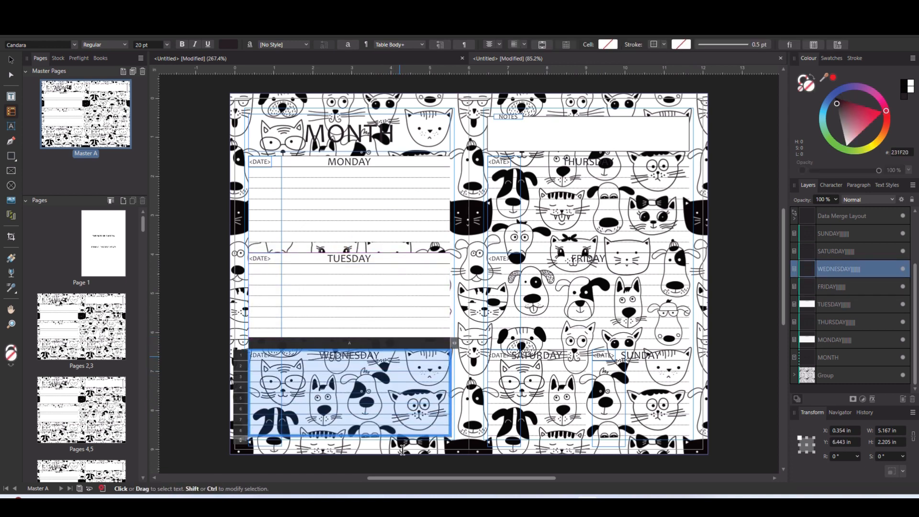
pyautogui.click(609, 45)
pyautogui.click(673, 65)
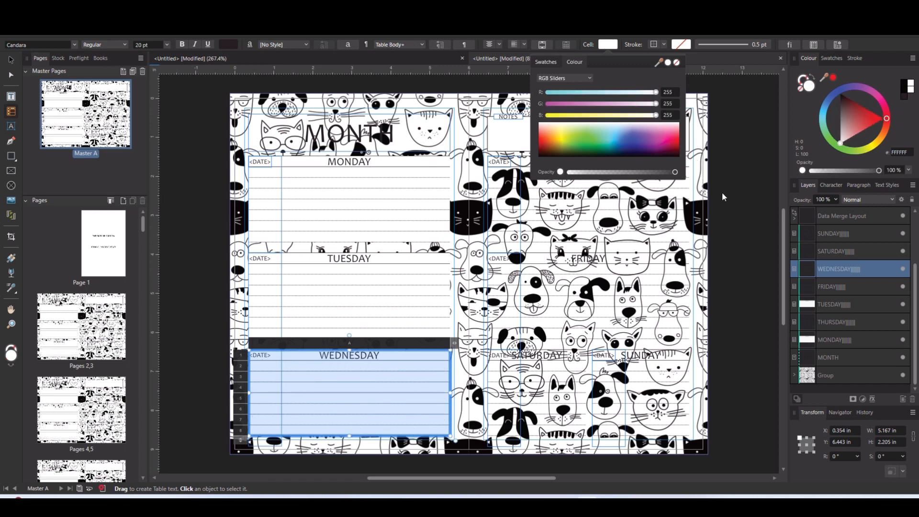
pyautogui.click(538, 163)
# - Give the MONTH text frame a white fill in the text frame settings
pyautogui.click(259, 131)
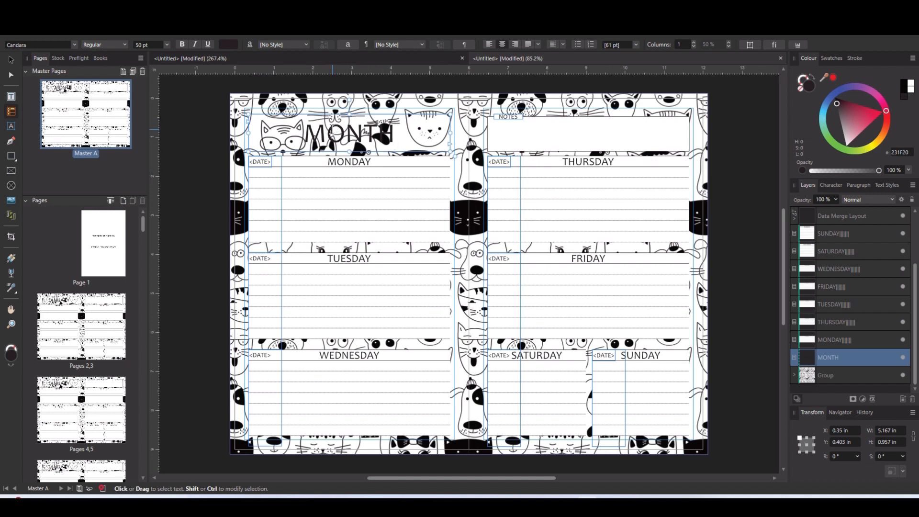
pyautogui.click(145, 19)
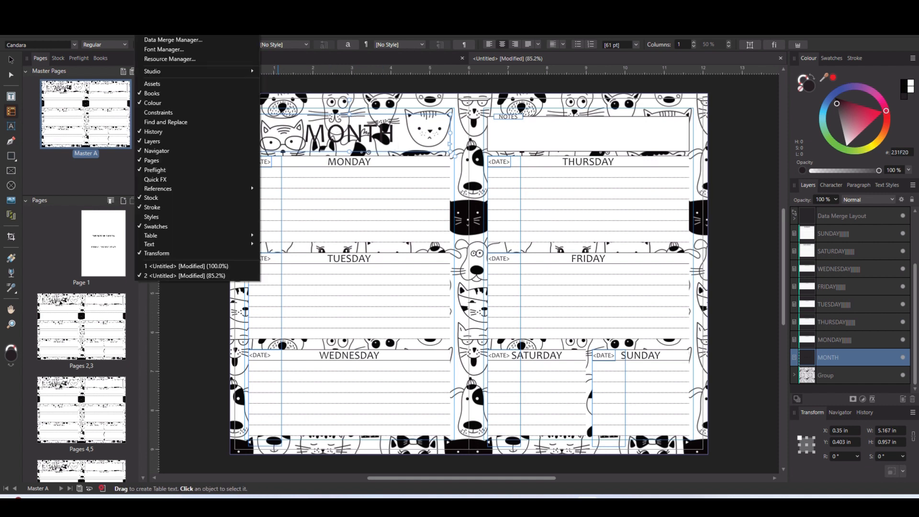
pyautogui.moveTo(170, 243)
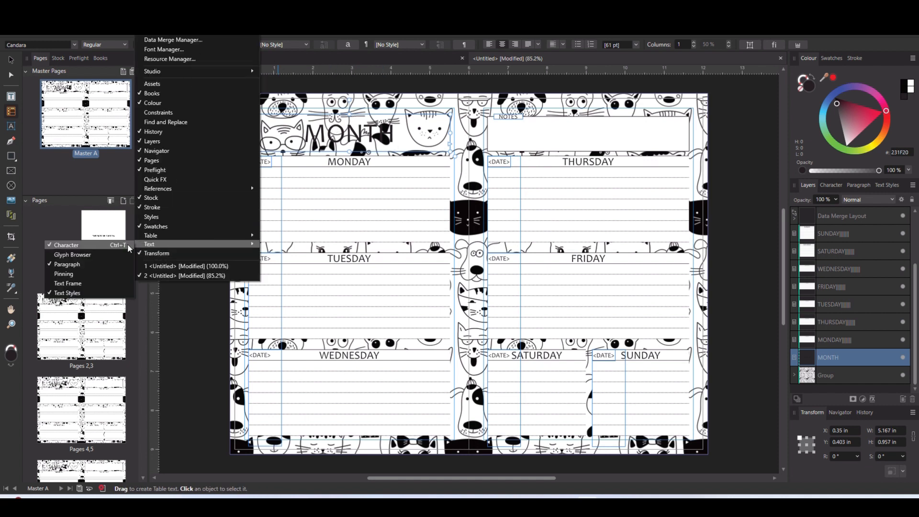
pyautogui.click(86, 281)
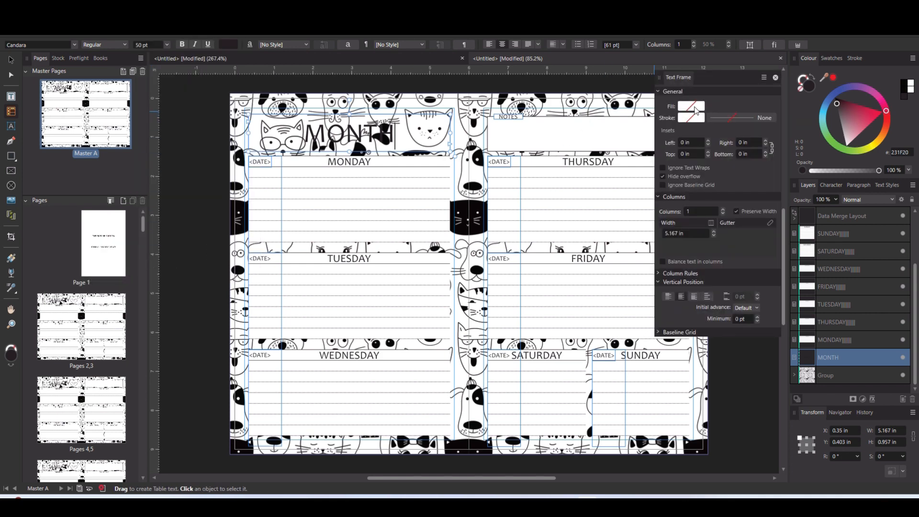
pyautogui.click(699, 117)
pyautogui.click(753, 127)
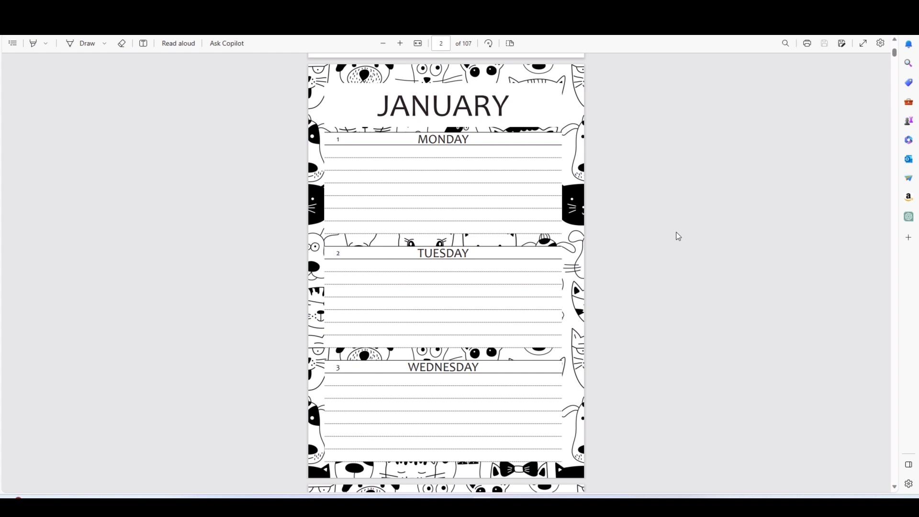
# - Review the exported PDF in the browser, examining the January spread on pages 2 and 3 and the ownership page
pyautogui.scroll(-1, 680, 215)
pyautogui.scroll(-1, 680, 216)
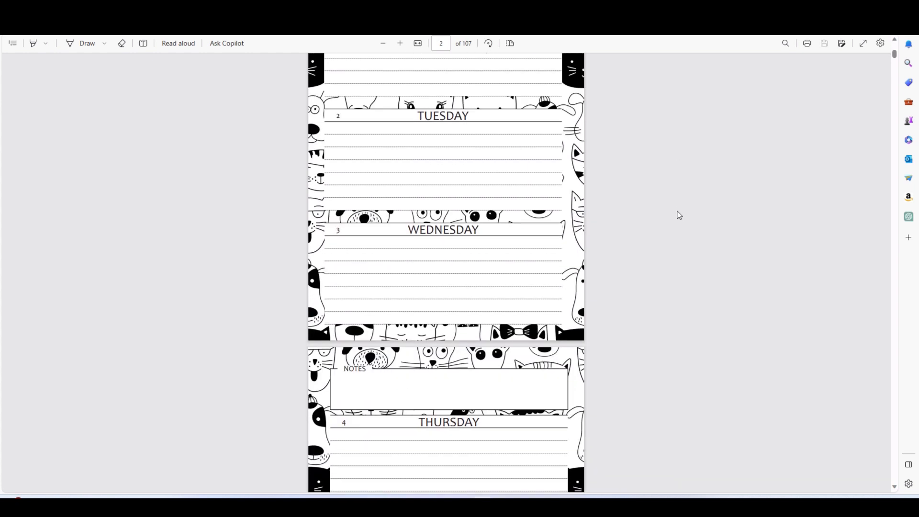
pyautogui.scroll(-4, 680, 215)
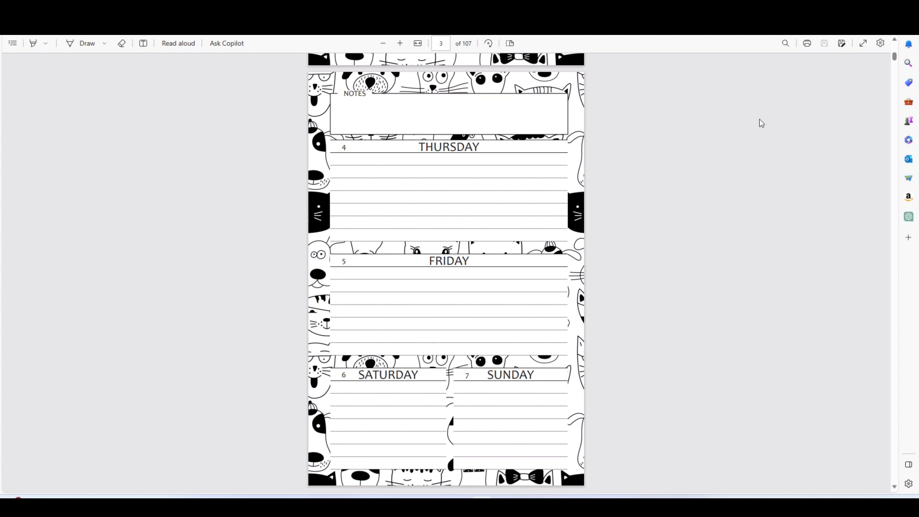
pyautogui.scroll(12, 659, 237)
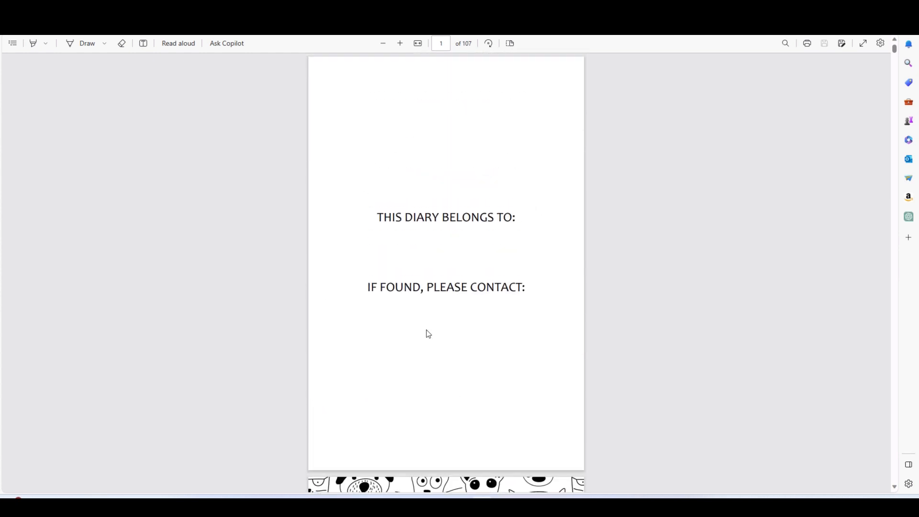